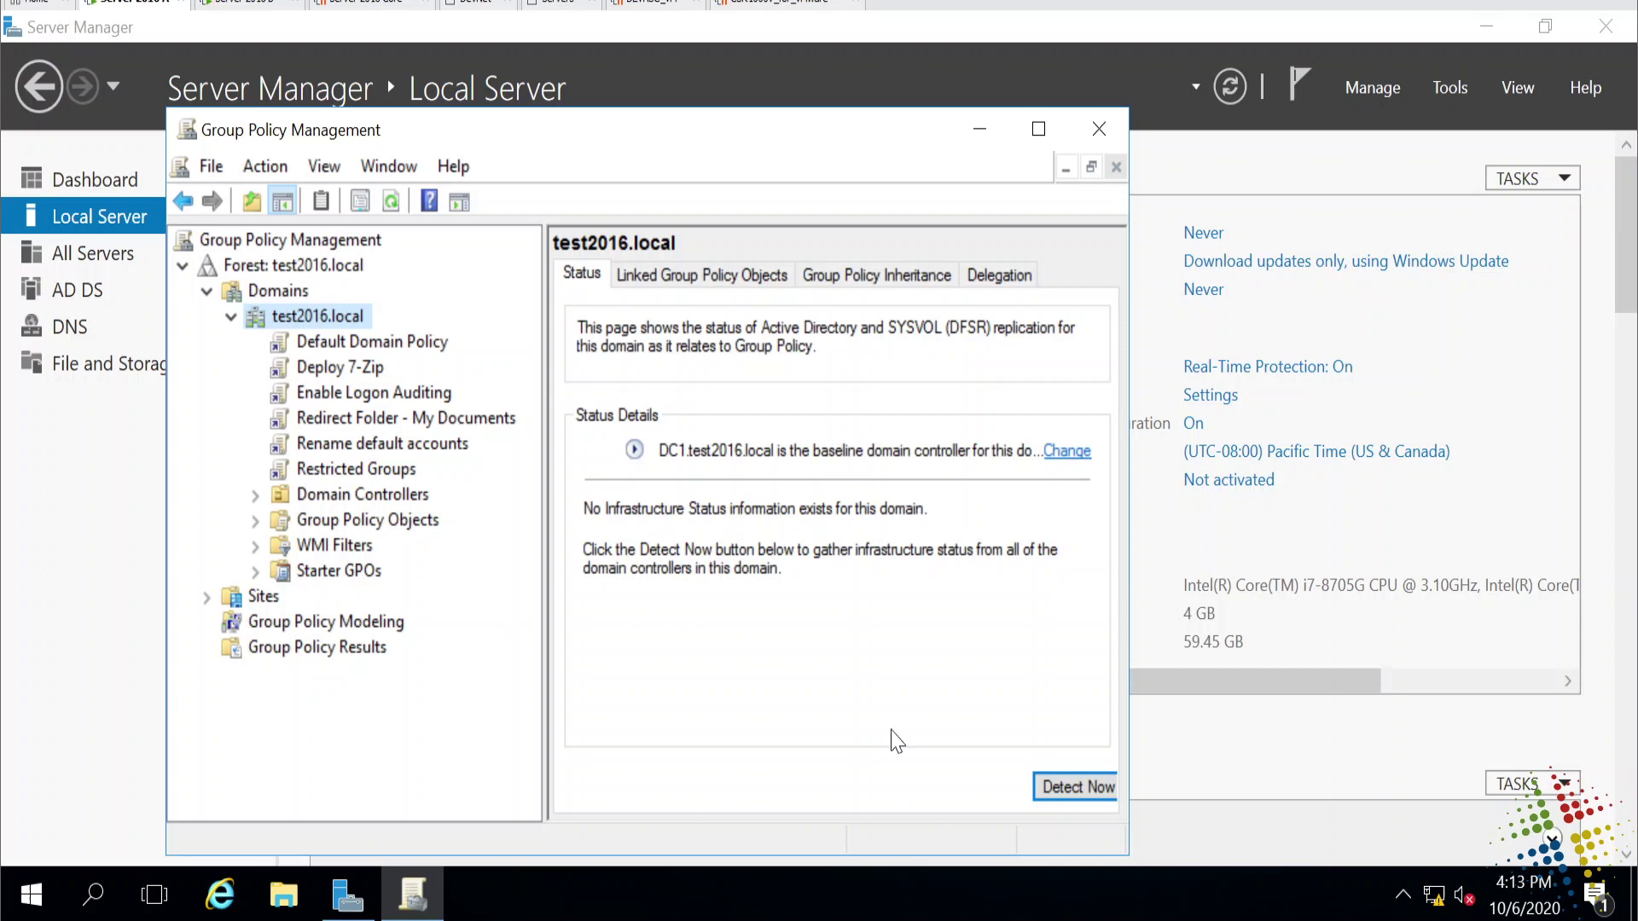
Launch wbemtest from Win+R and connect it to the root\cimv2 namespace.
left_click(31, 894)
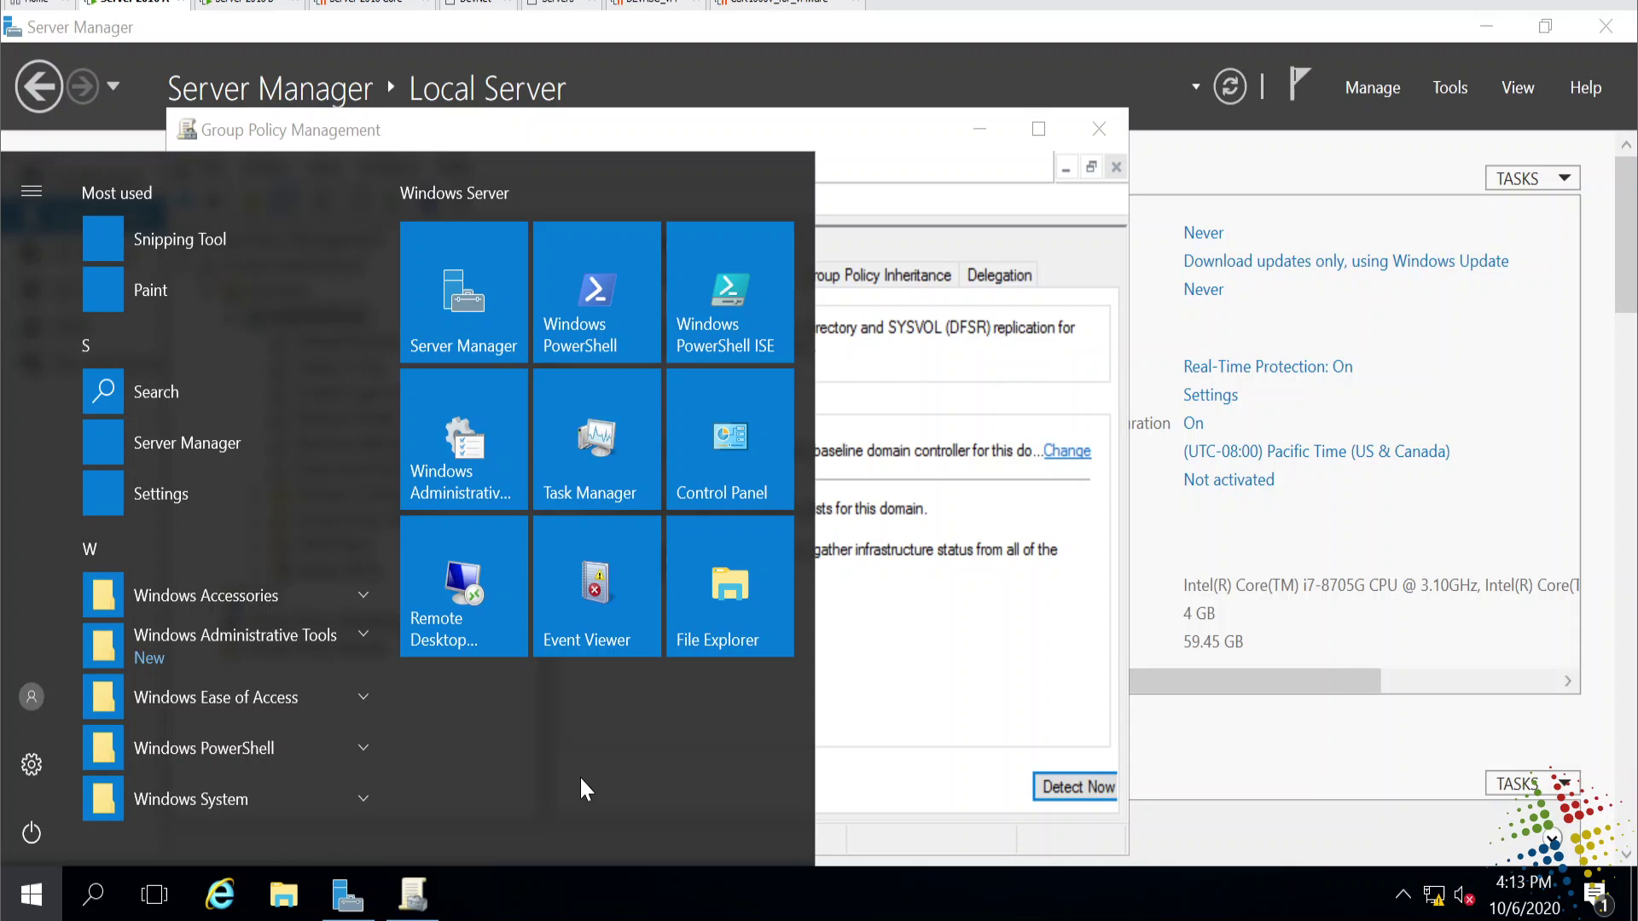
key("super+r")
type("wb")
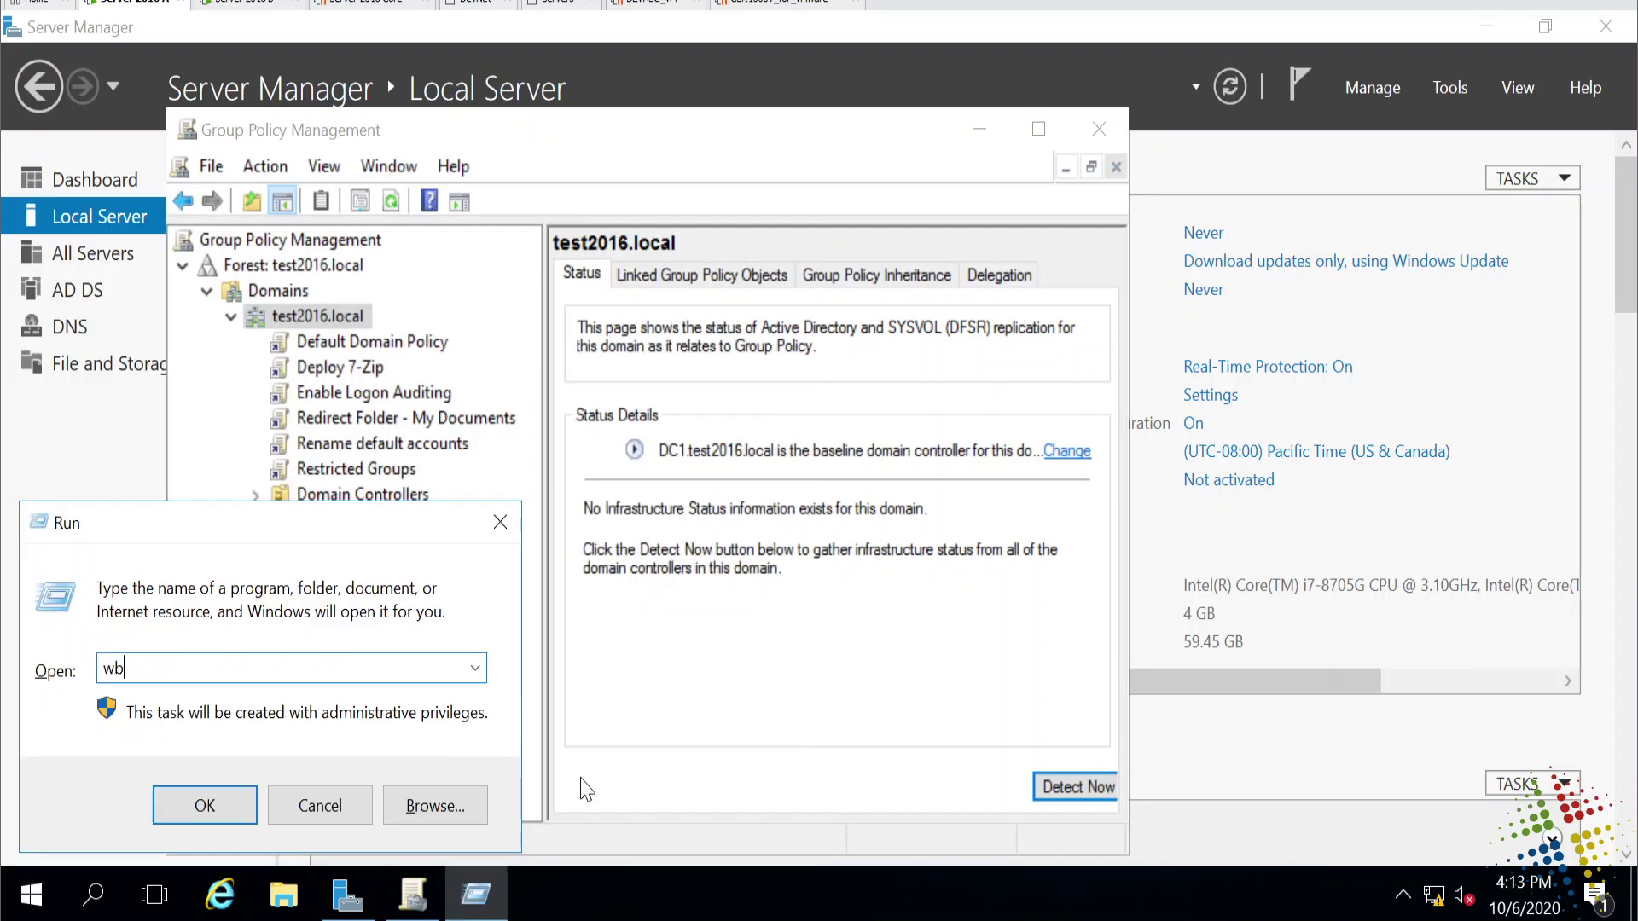
type("emtest")
key("Return")
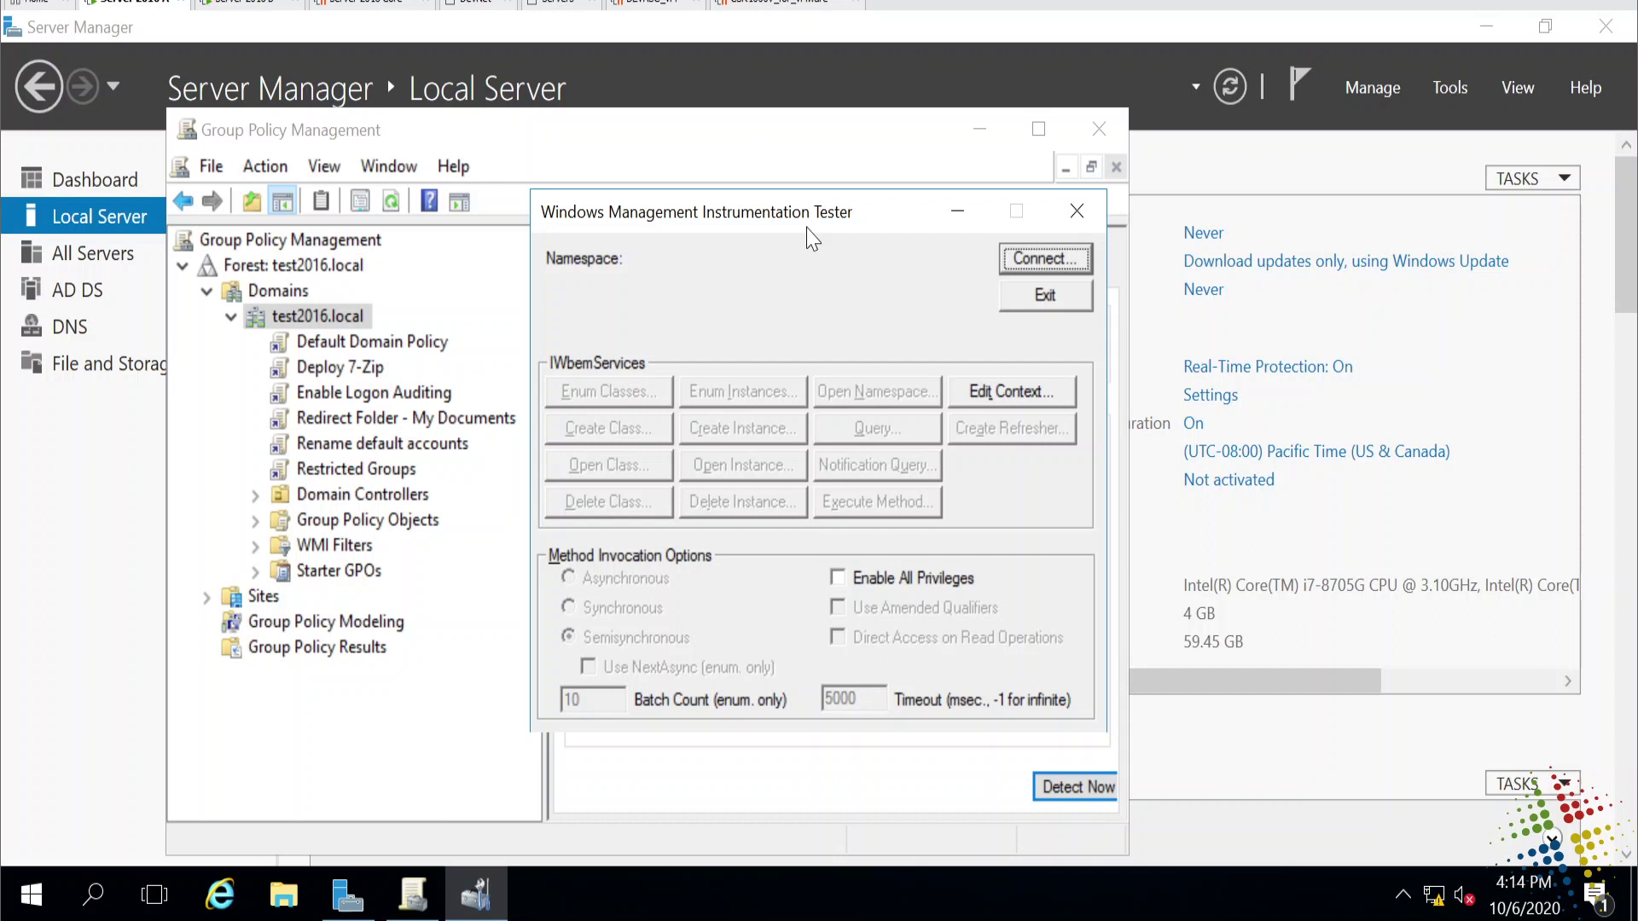
left_click(1042, 263)
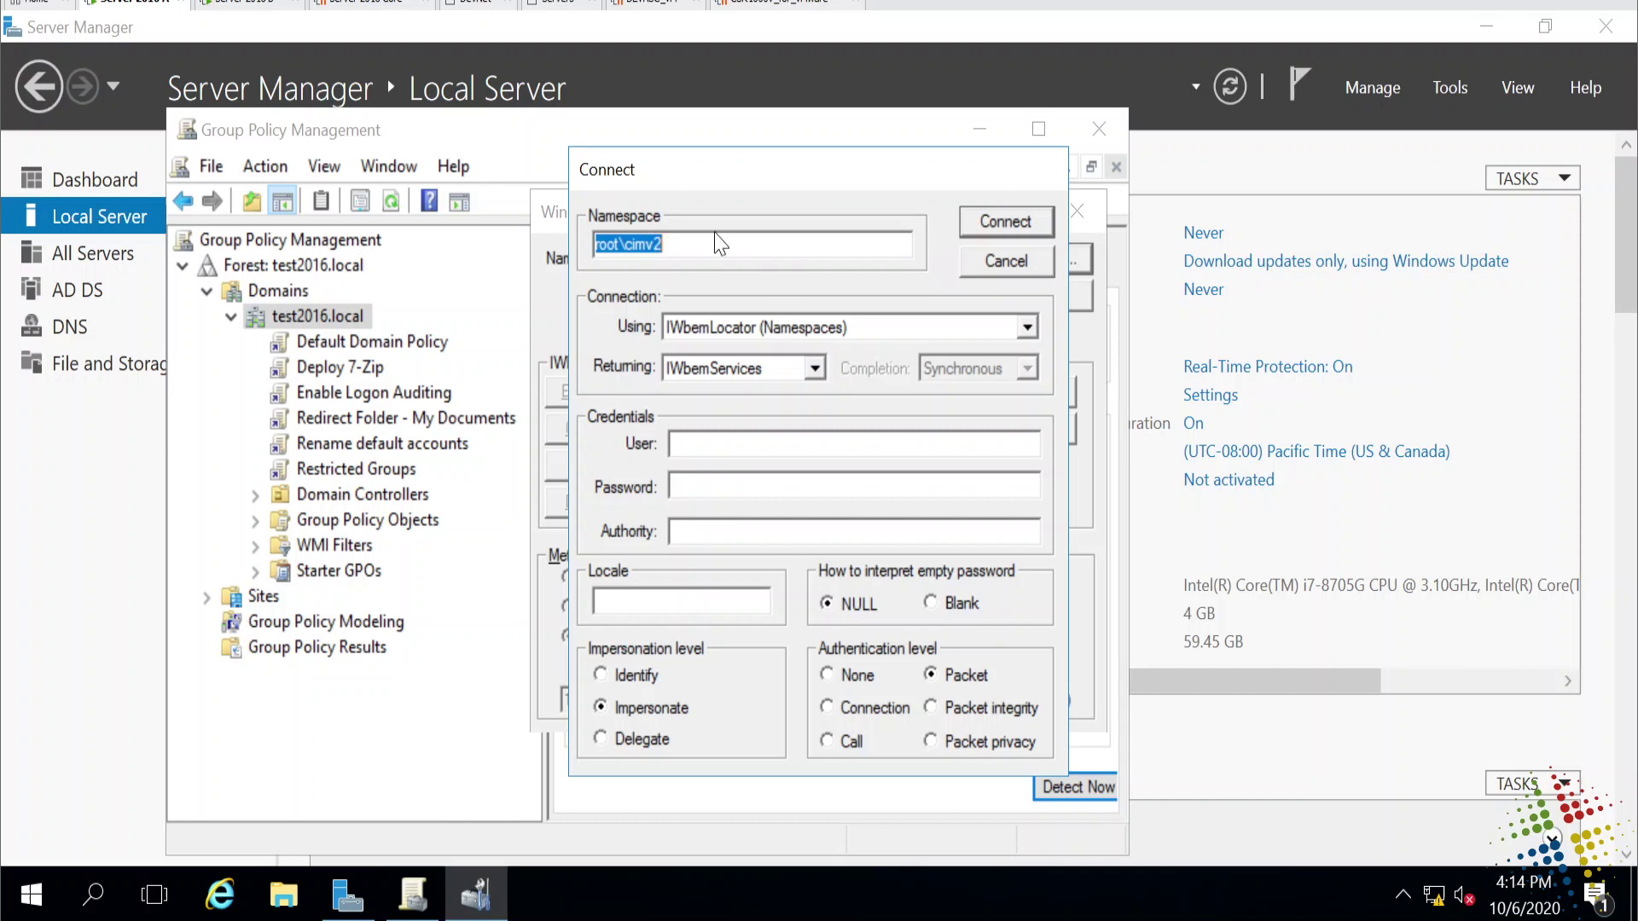
left_click(1003, 224)
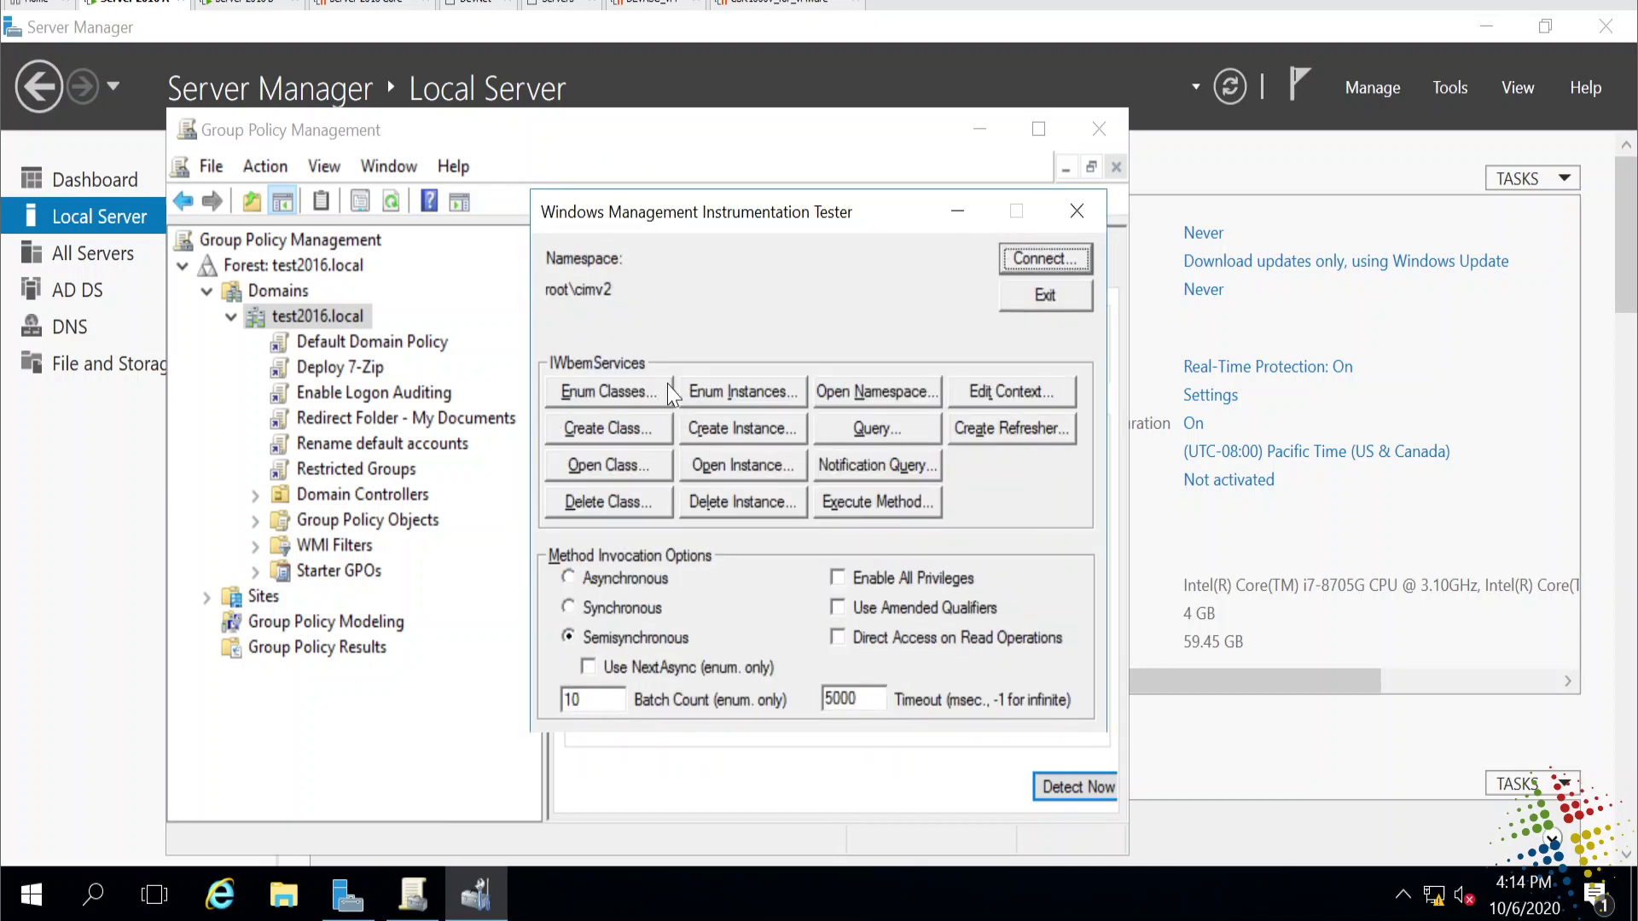
Enumerate the top-level classes of root\cimv2, listing 1184 objects.
left_click(642, 394)
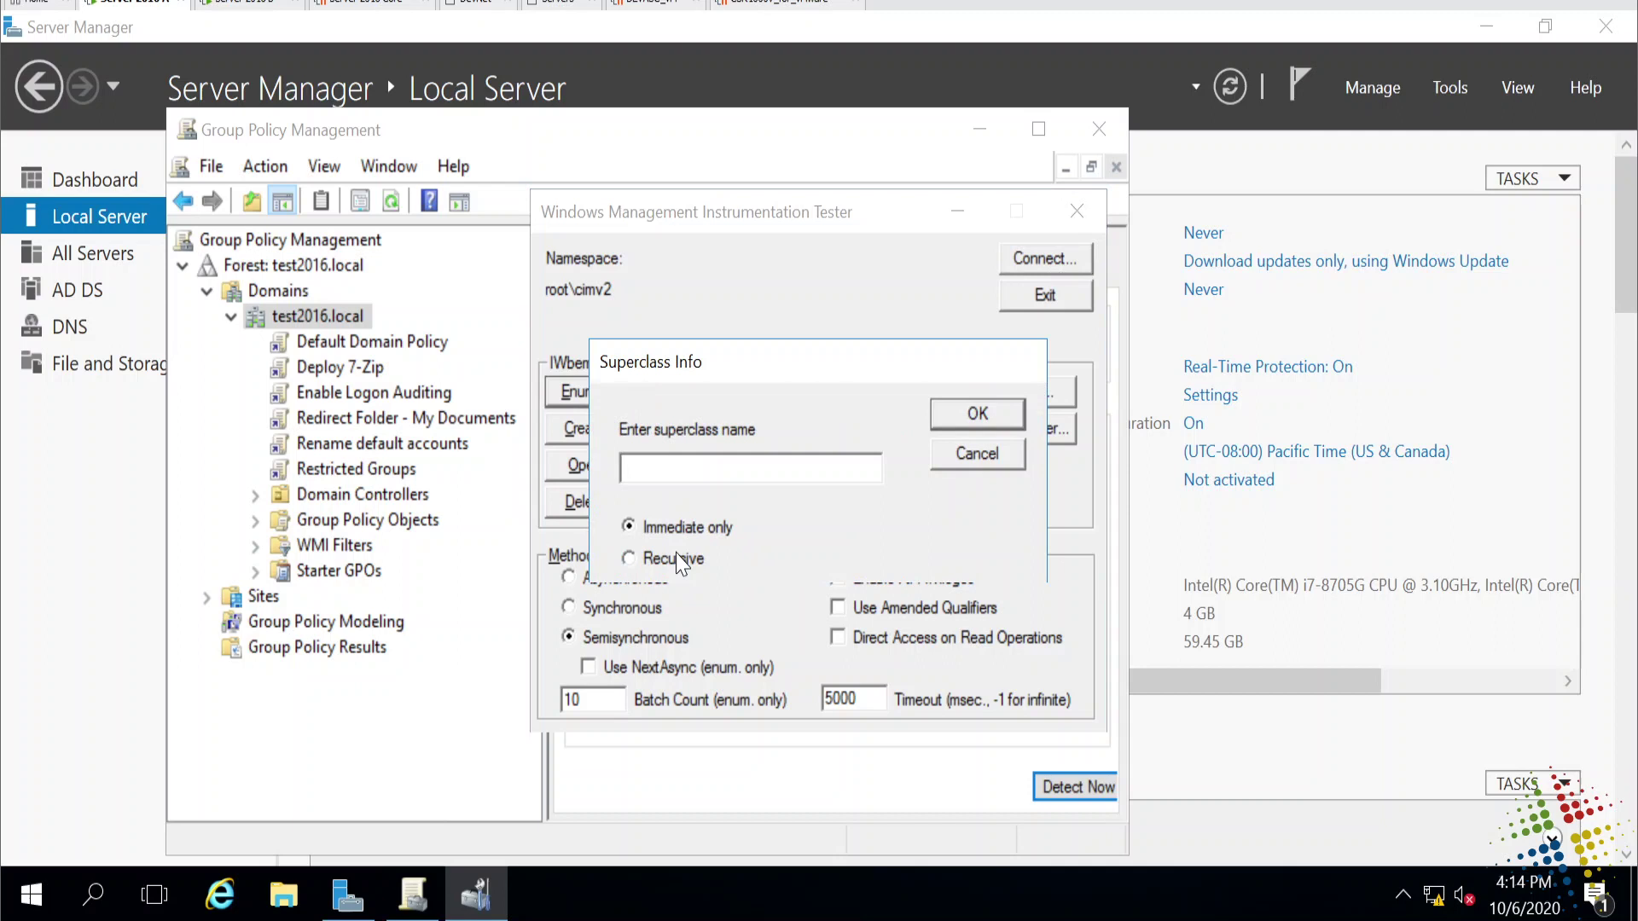
left_click(981, 418)
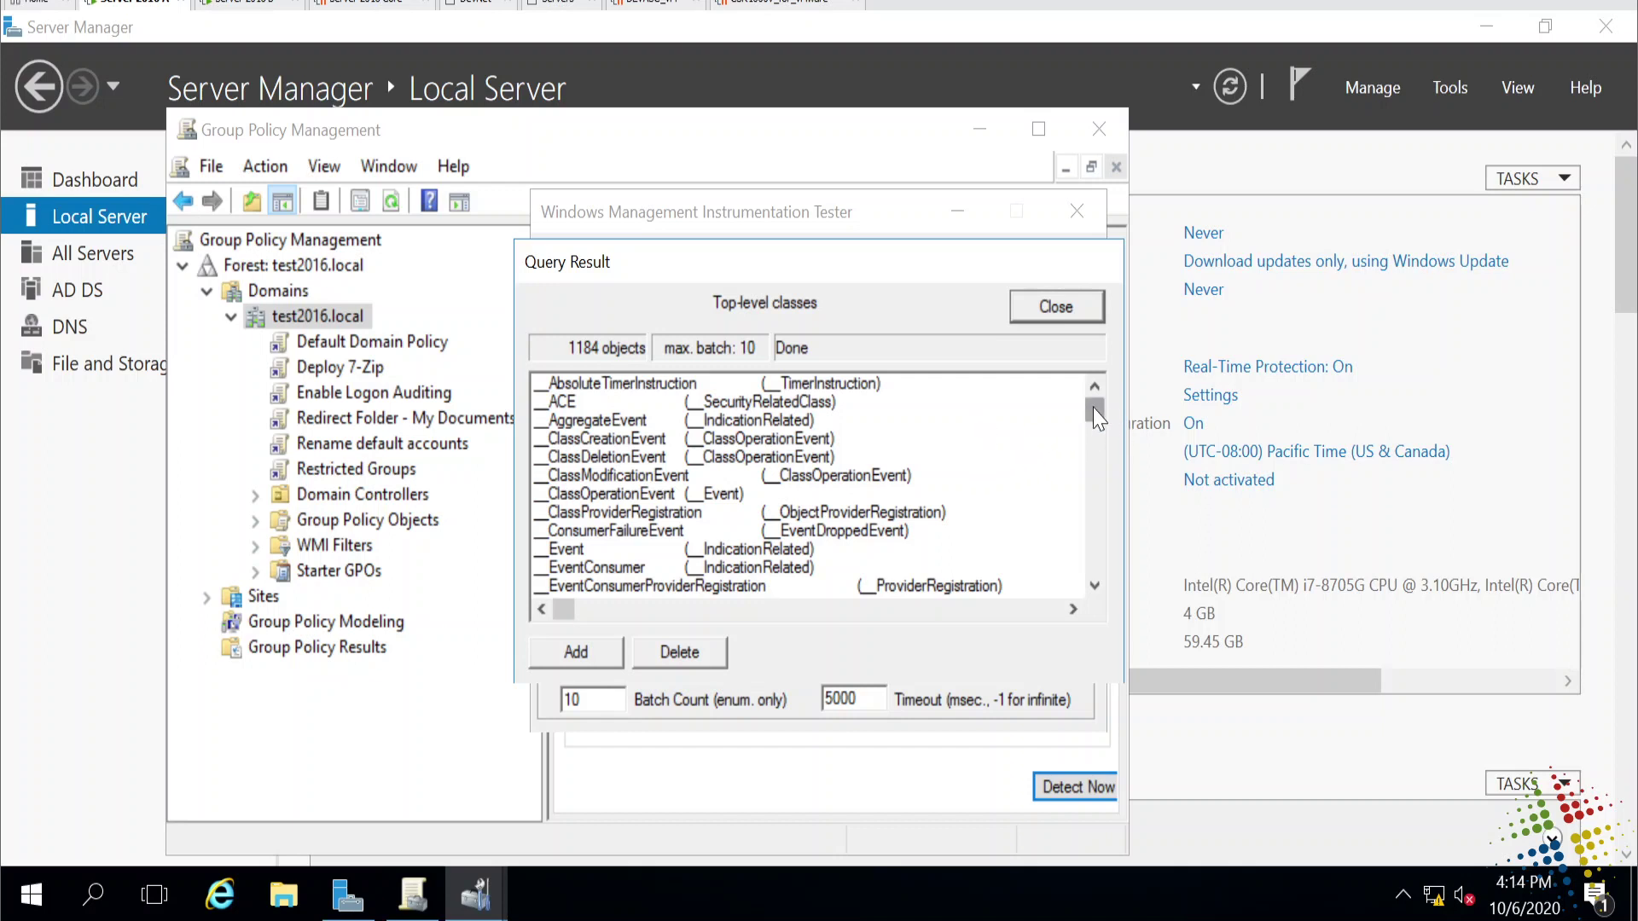
left_click_drag(1097, 418, 1098, 426)
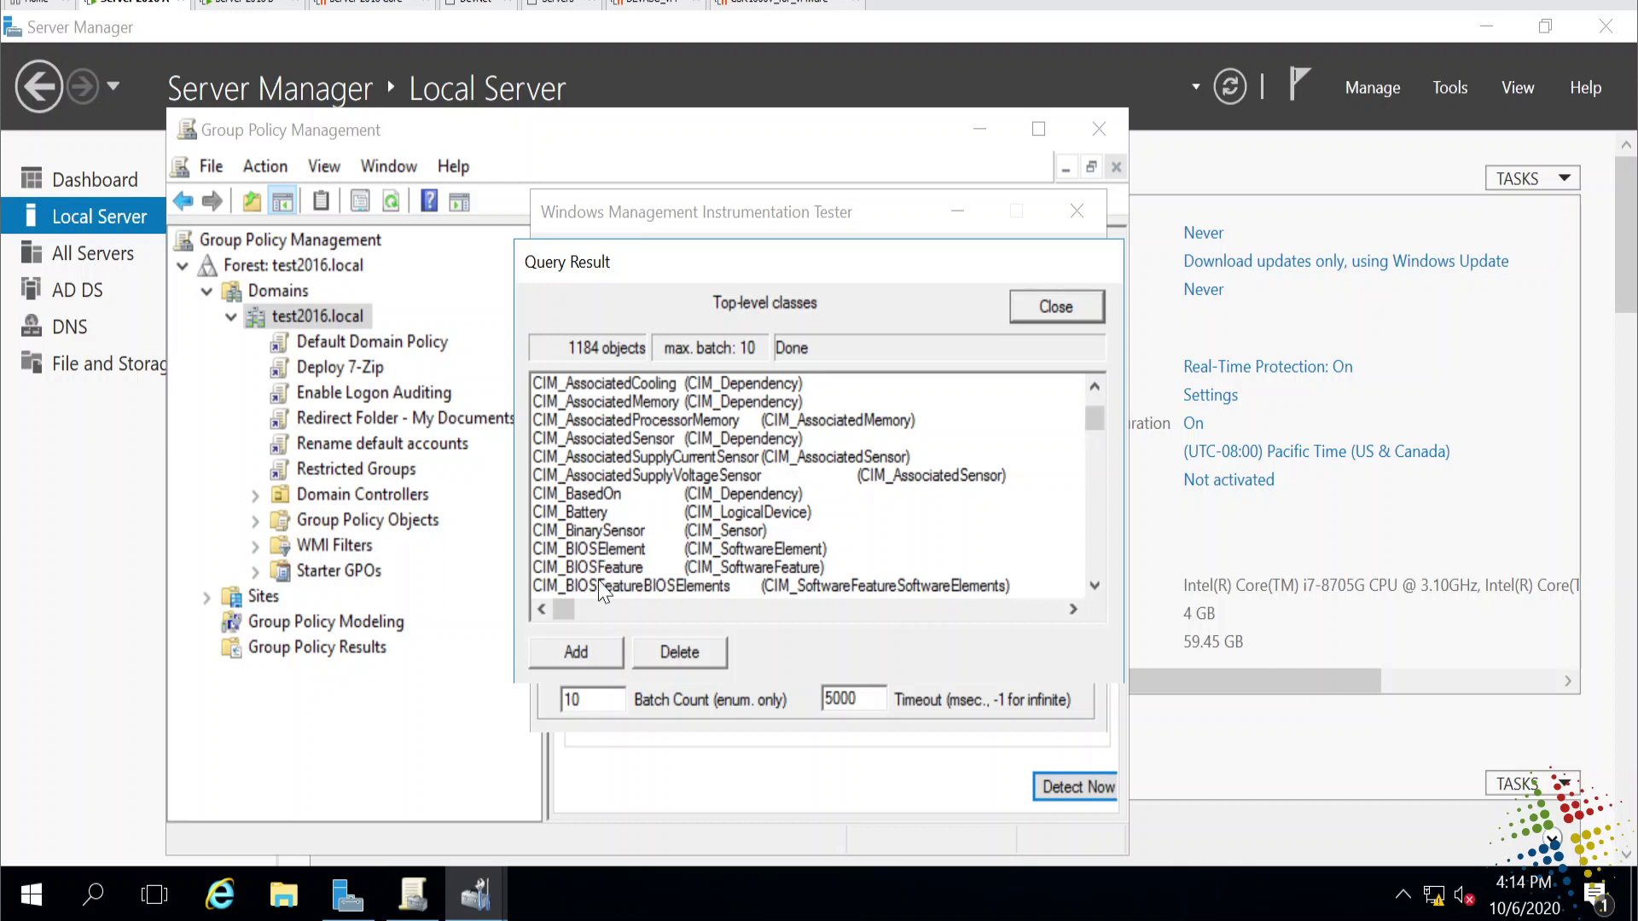
Open CIM_BIOSElement, confirm it has no instances, and close its editor.
double_click(602, 550)
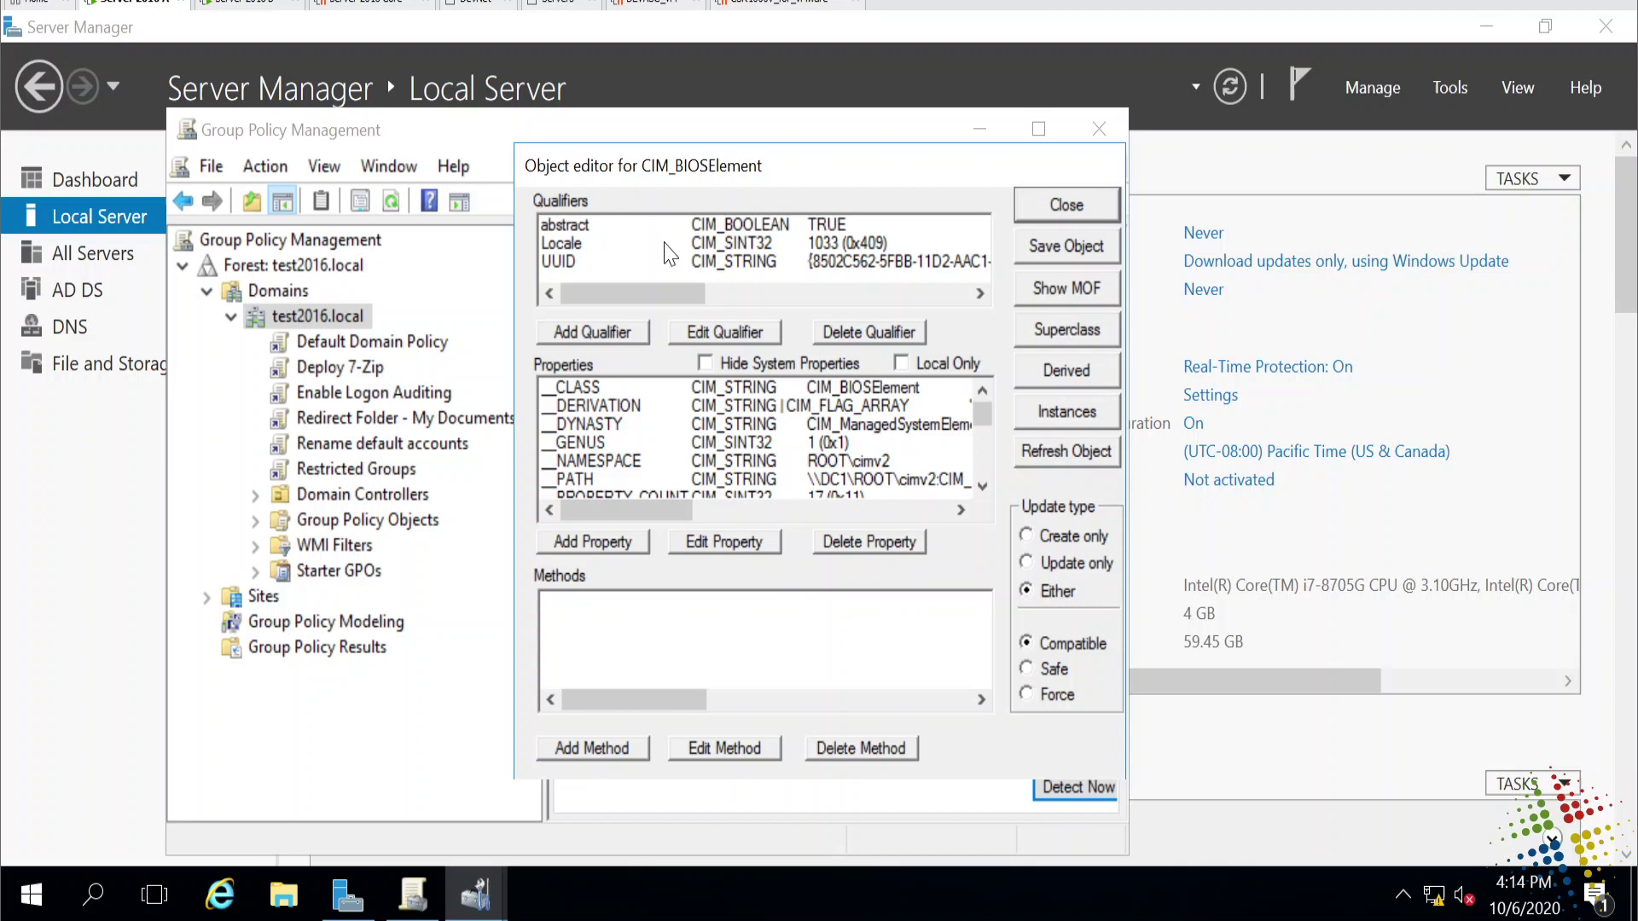
left_click(1066, 415)
left_click(1082, 309)
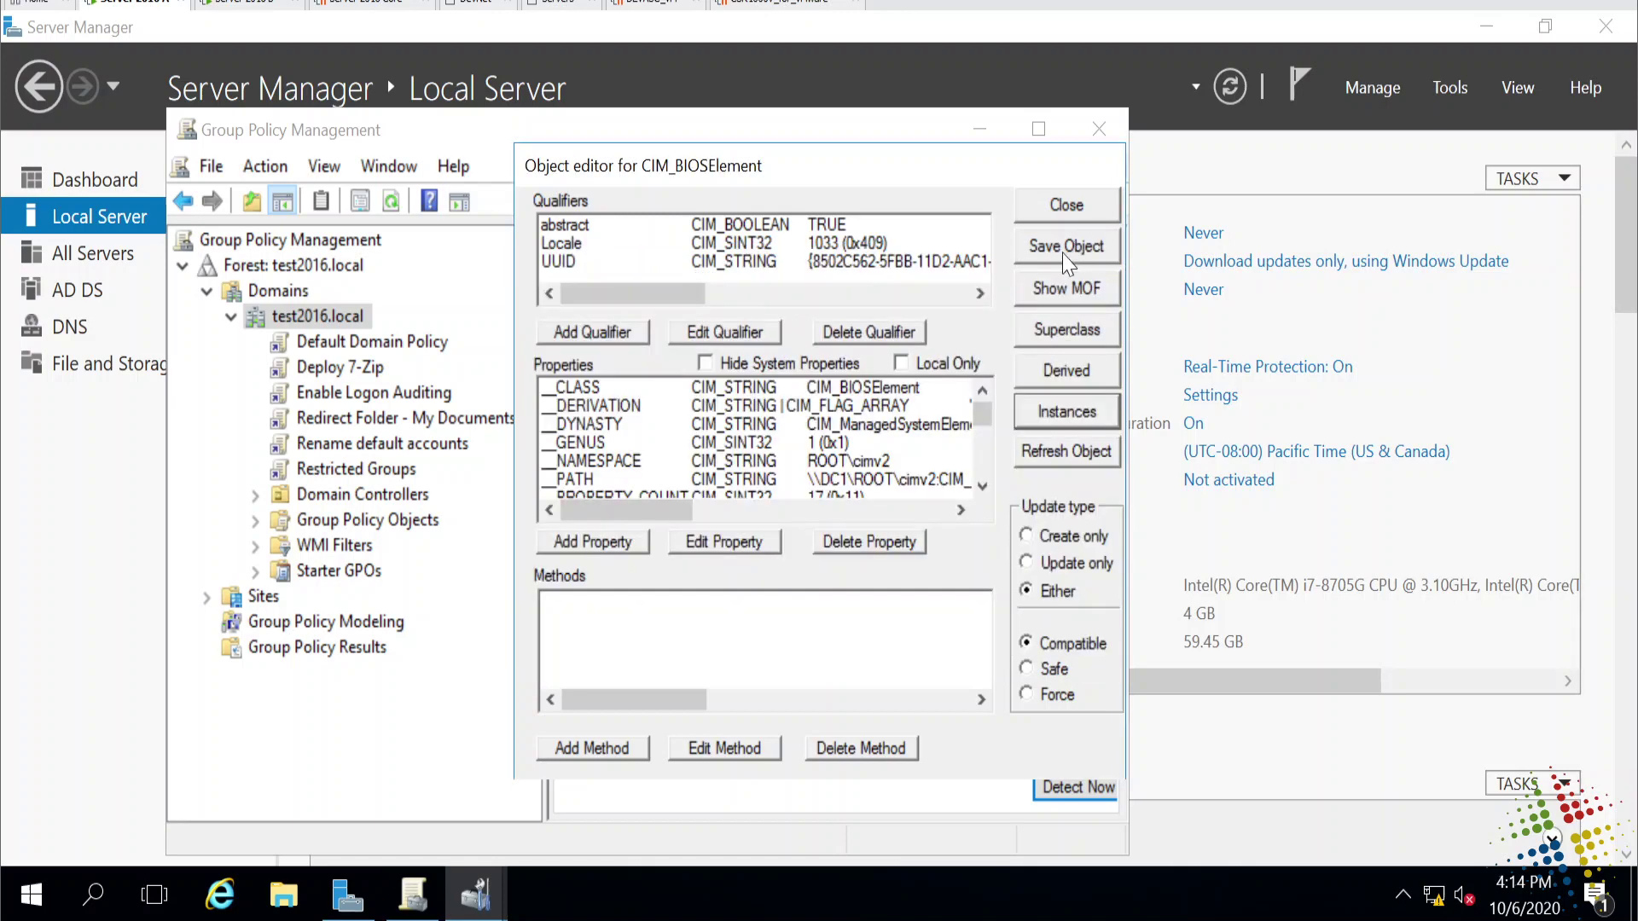
left_click(1066, 205)
Find Win32_BIOS in the class list and open its class definition.
scroll(732, 512, "down", 1)
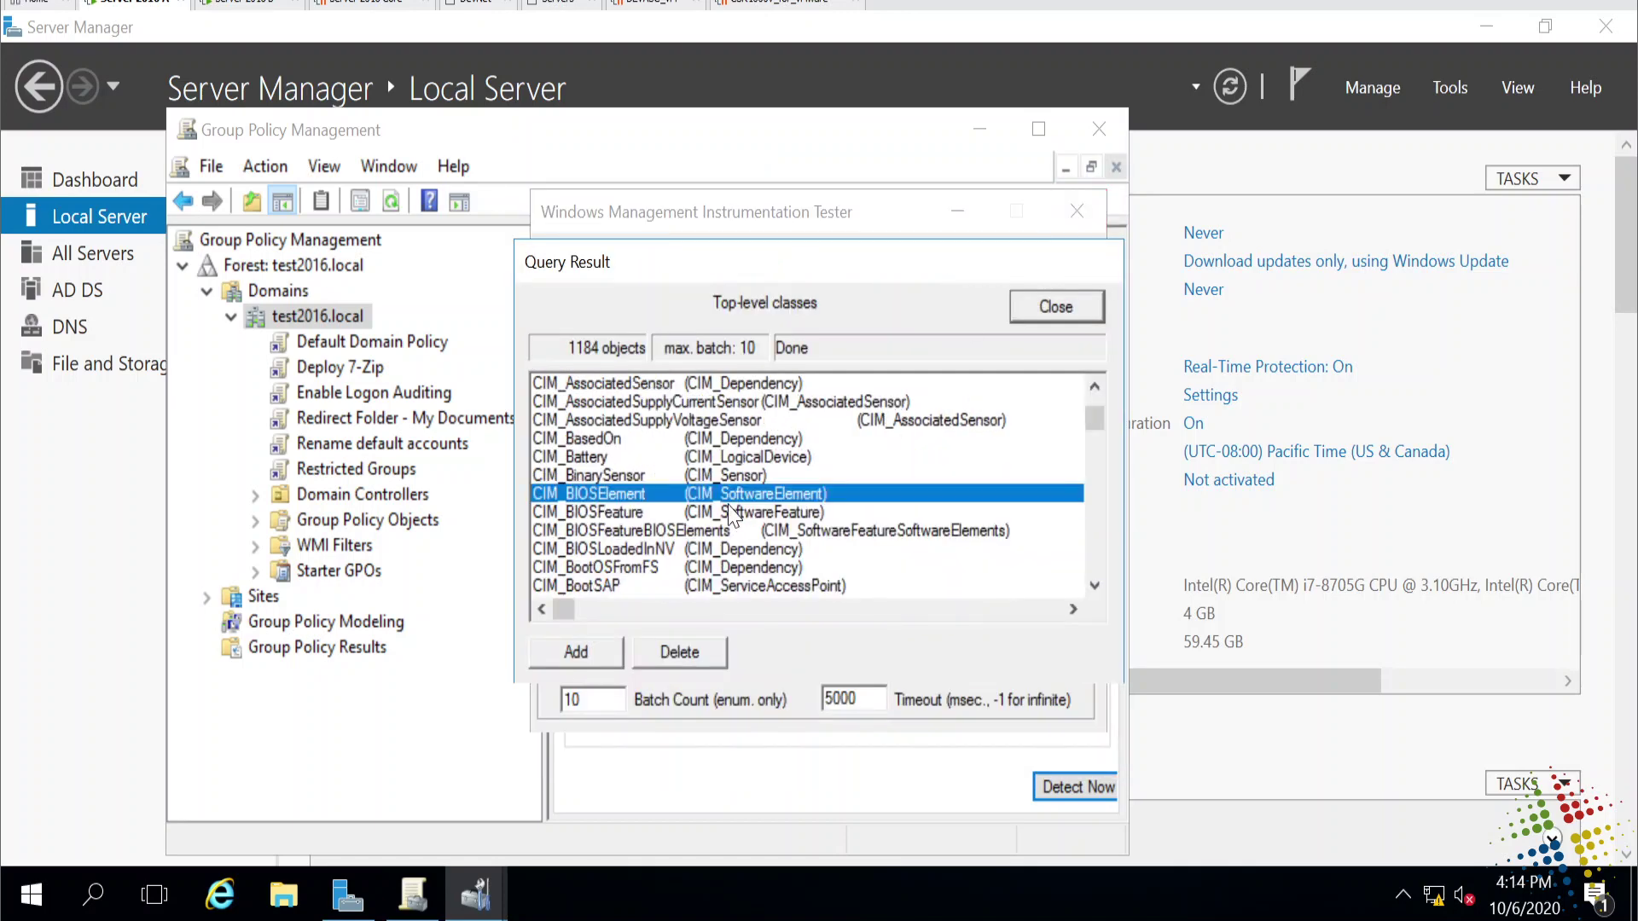
scroll(732, 514, "down", 2)
scroll(692, 534, "down", 2)
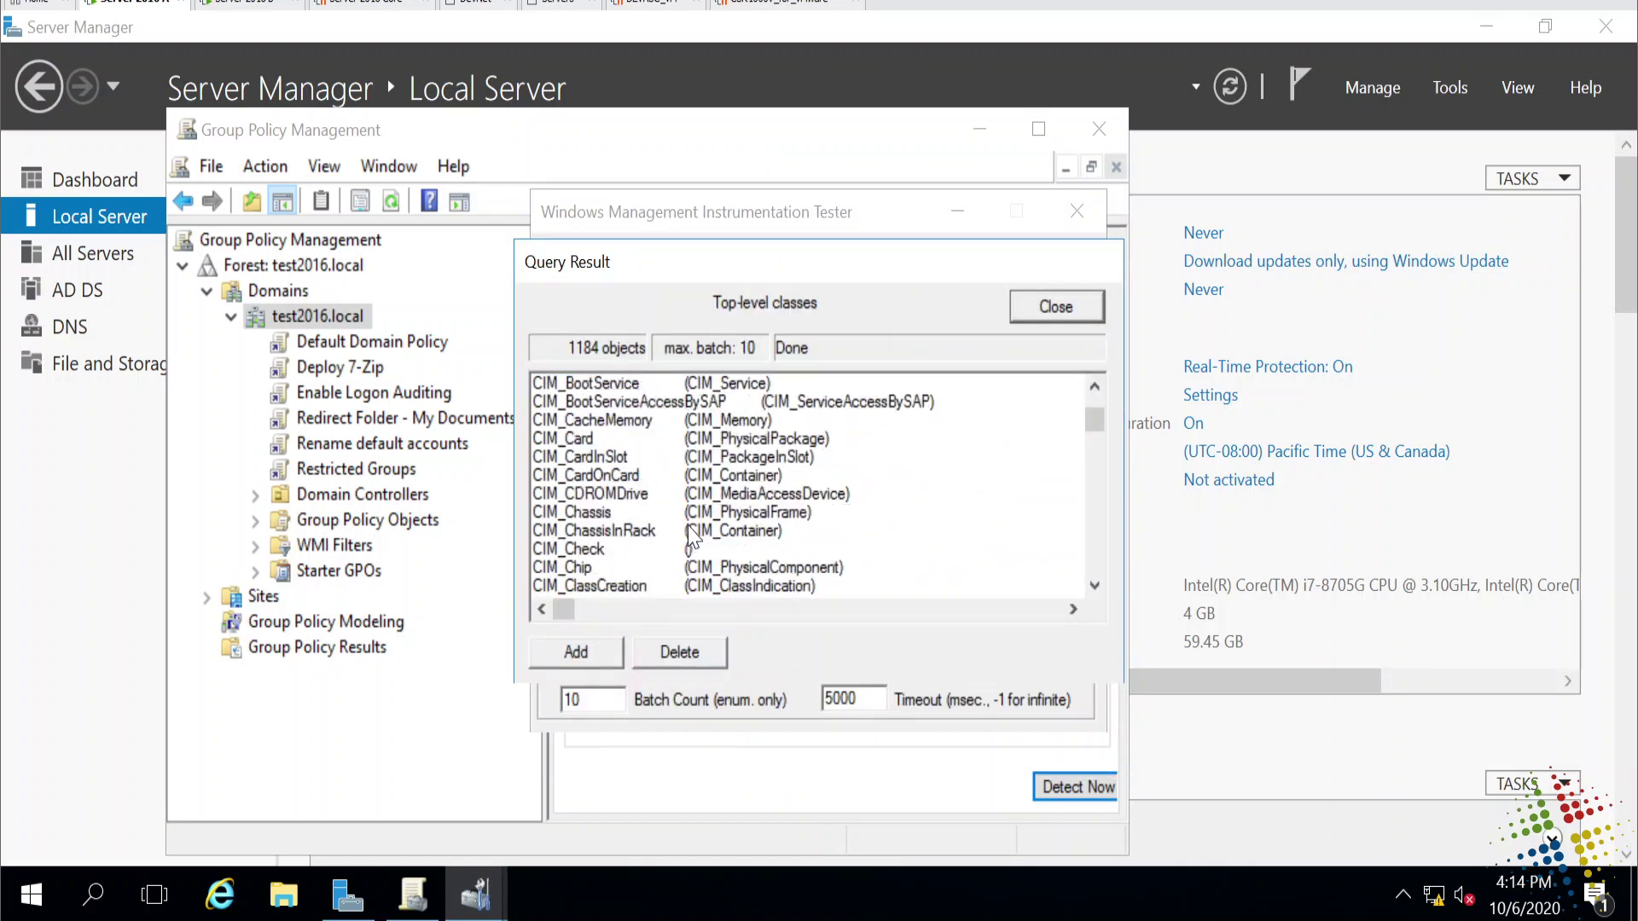
scroll(692, 534, "down", 2)
left_click_drag(1094, 431, 1099, 469)
scroll(922, 523, "up", 7)
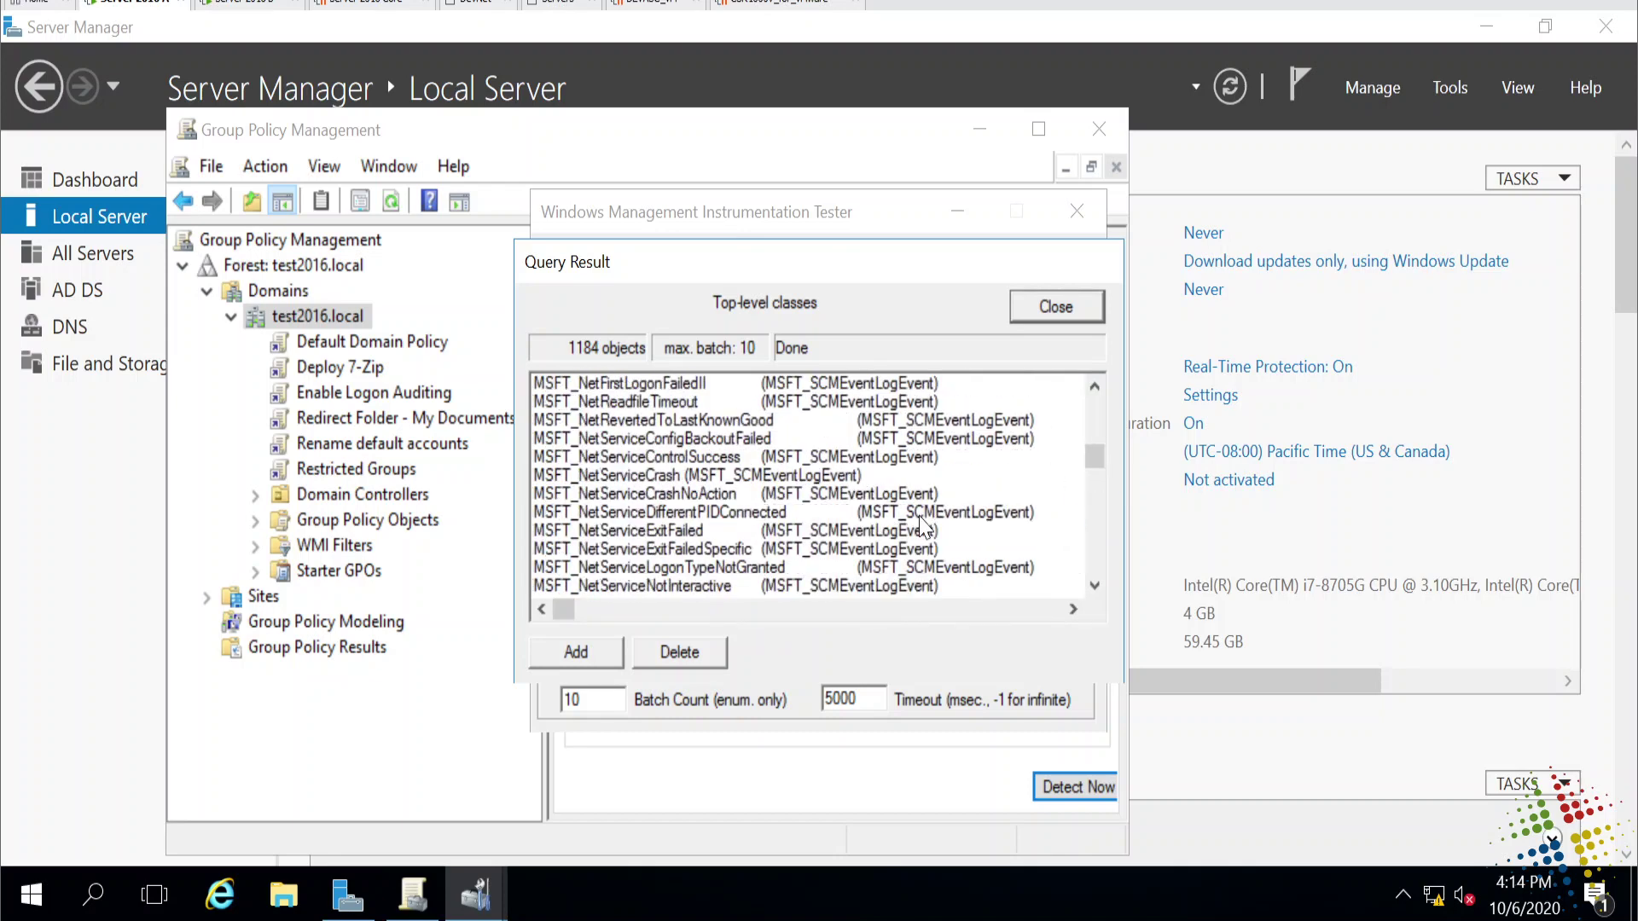
scroll(923, 522, "up", 10)
scroll(923, 522, "down", 12)
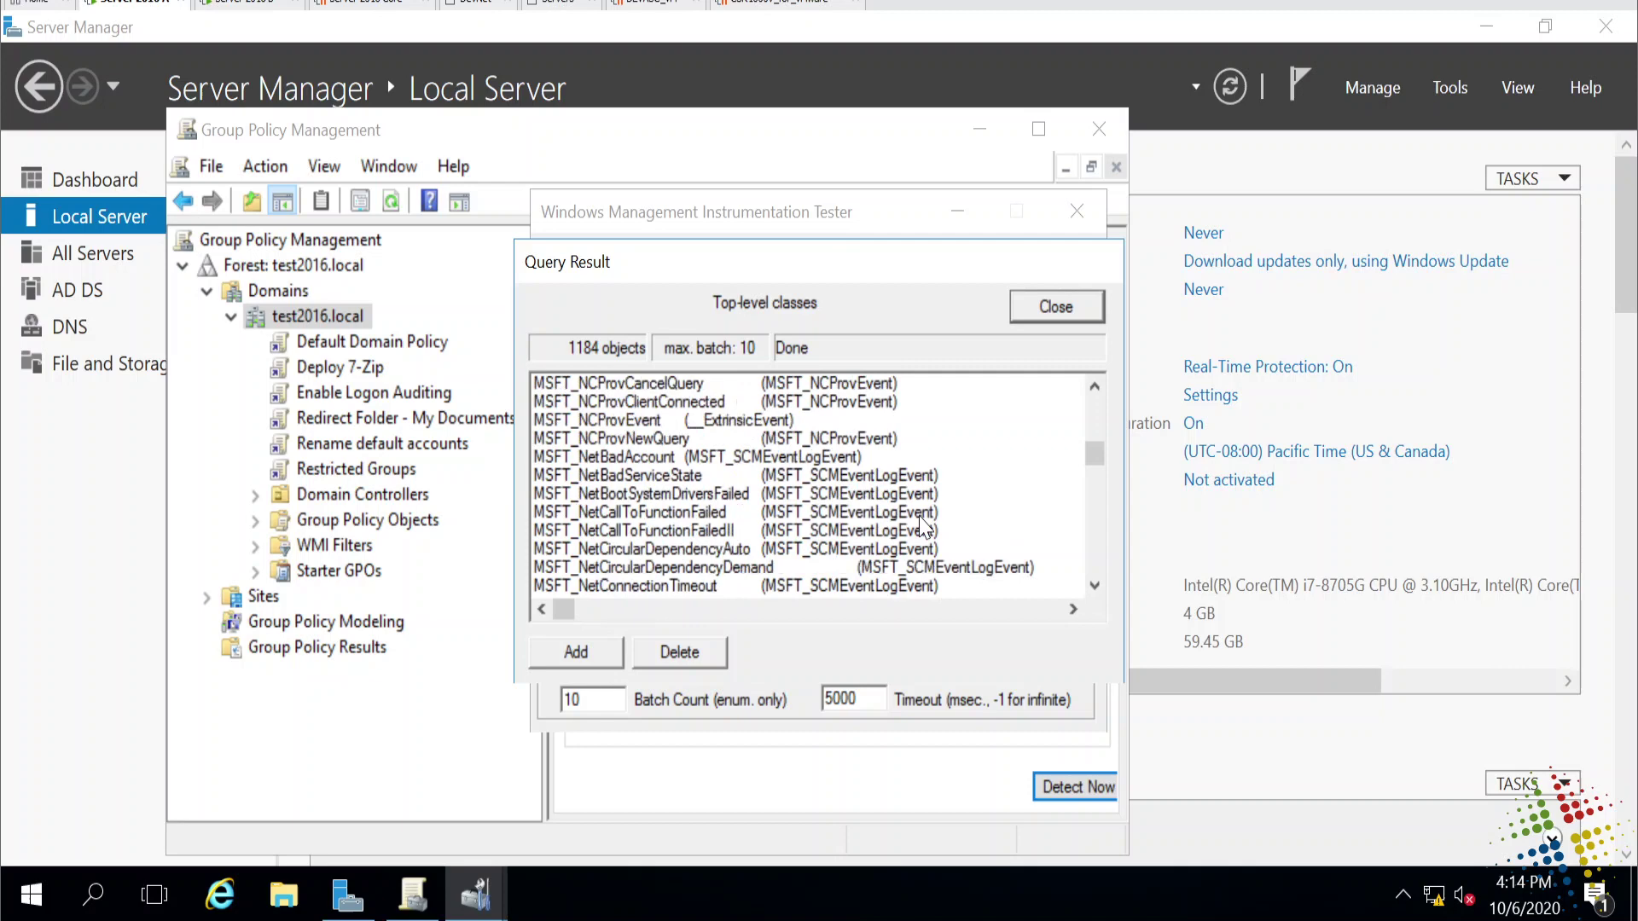
scroll(923, 522, "down", 5)
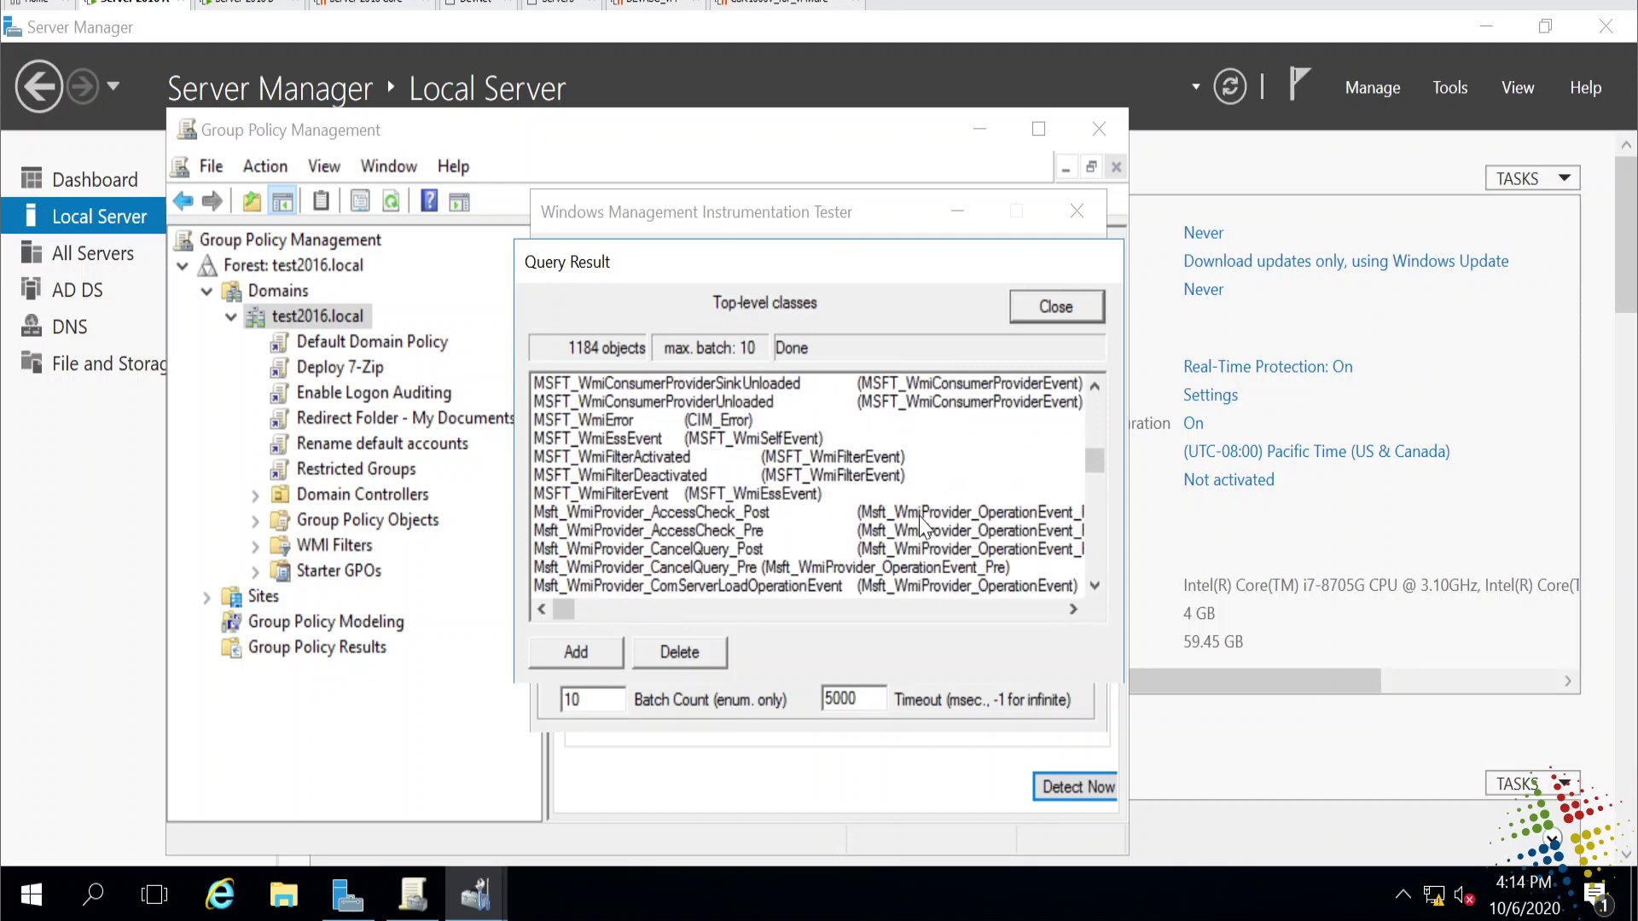
scroll(921, 521, "down", 12)
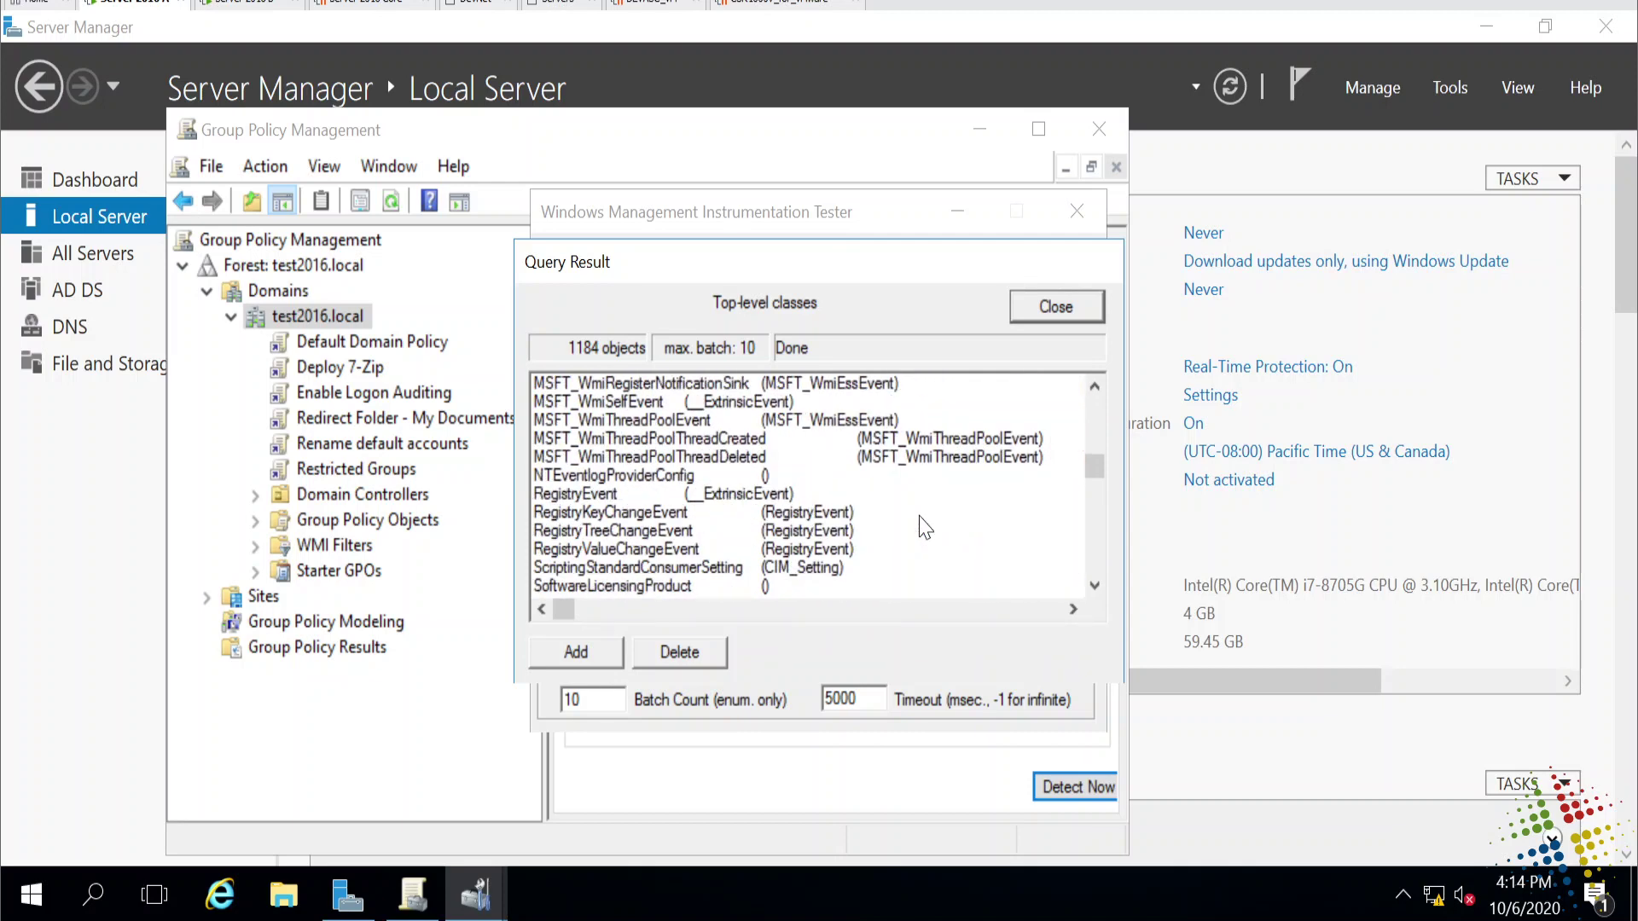
scroll(923, 522, "down", 6)
scroll(923, 525, "down", 8)
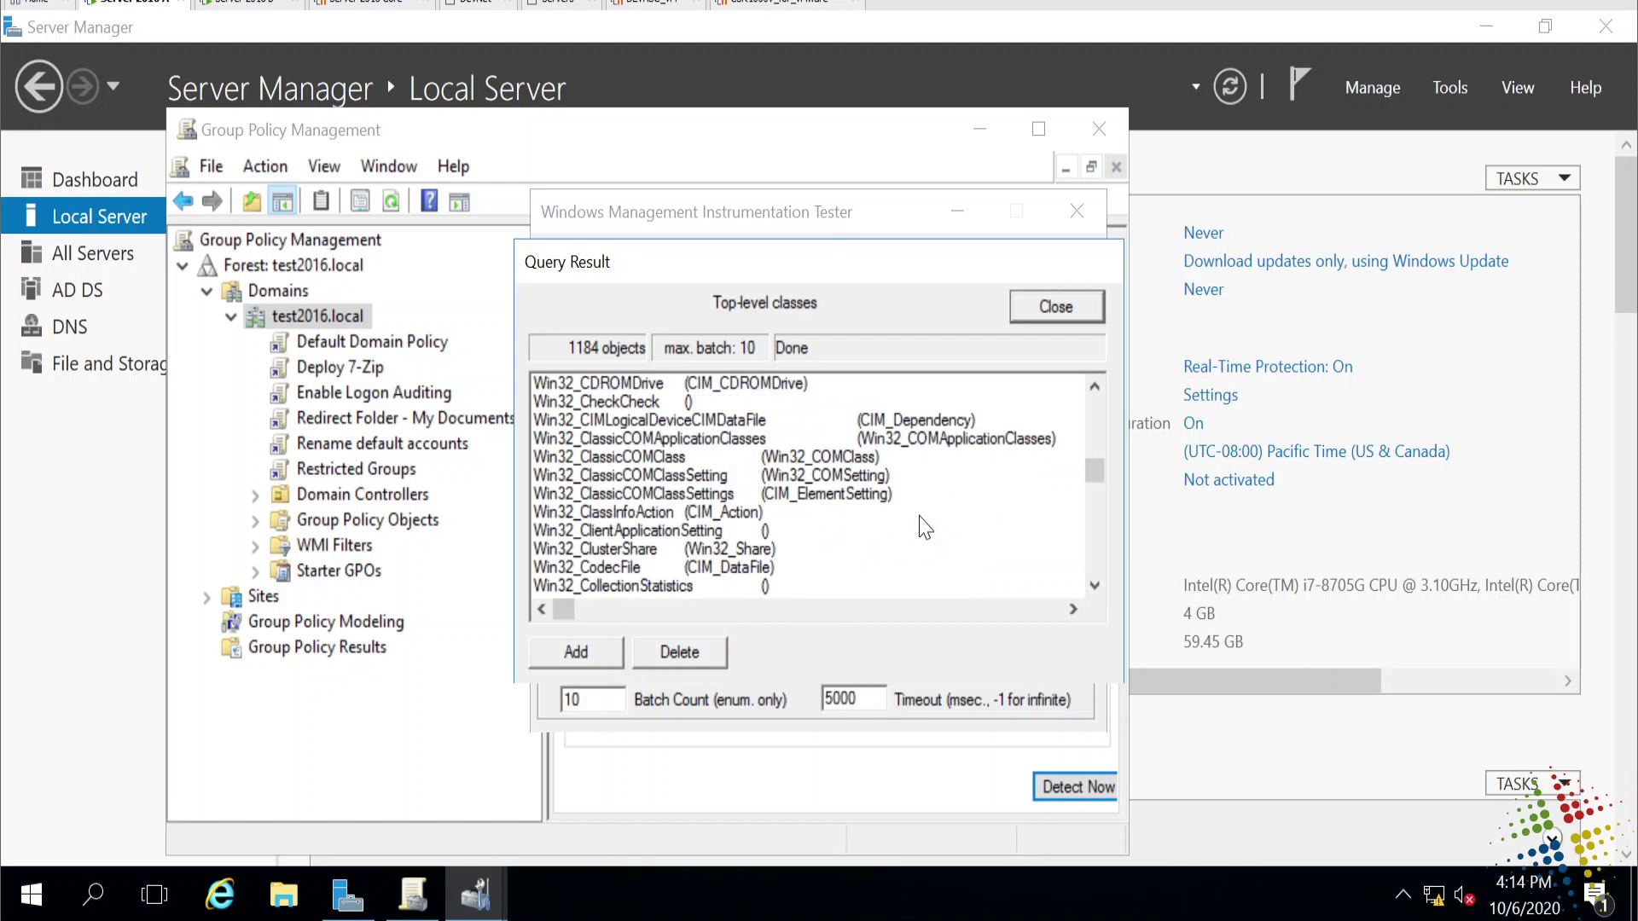
scroll(921, 522, "up", 4)
left_click(647, 531)
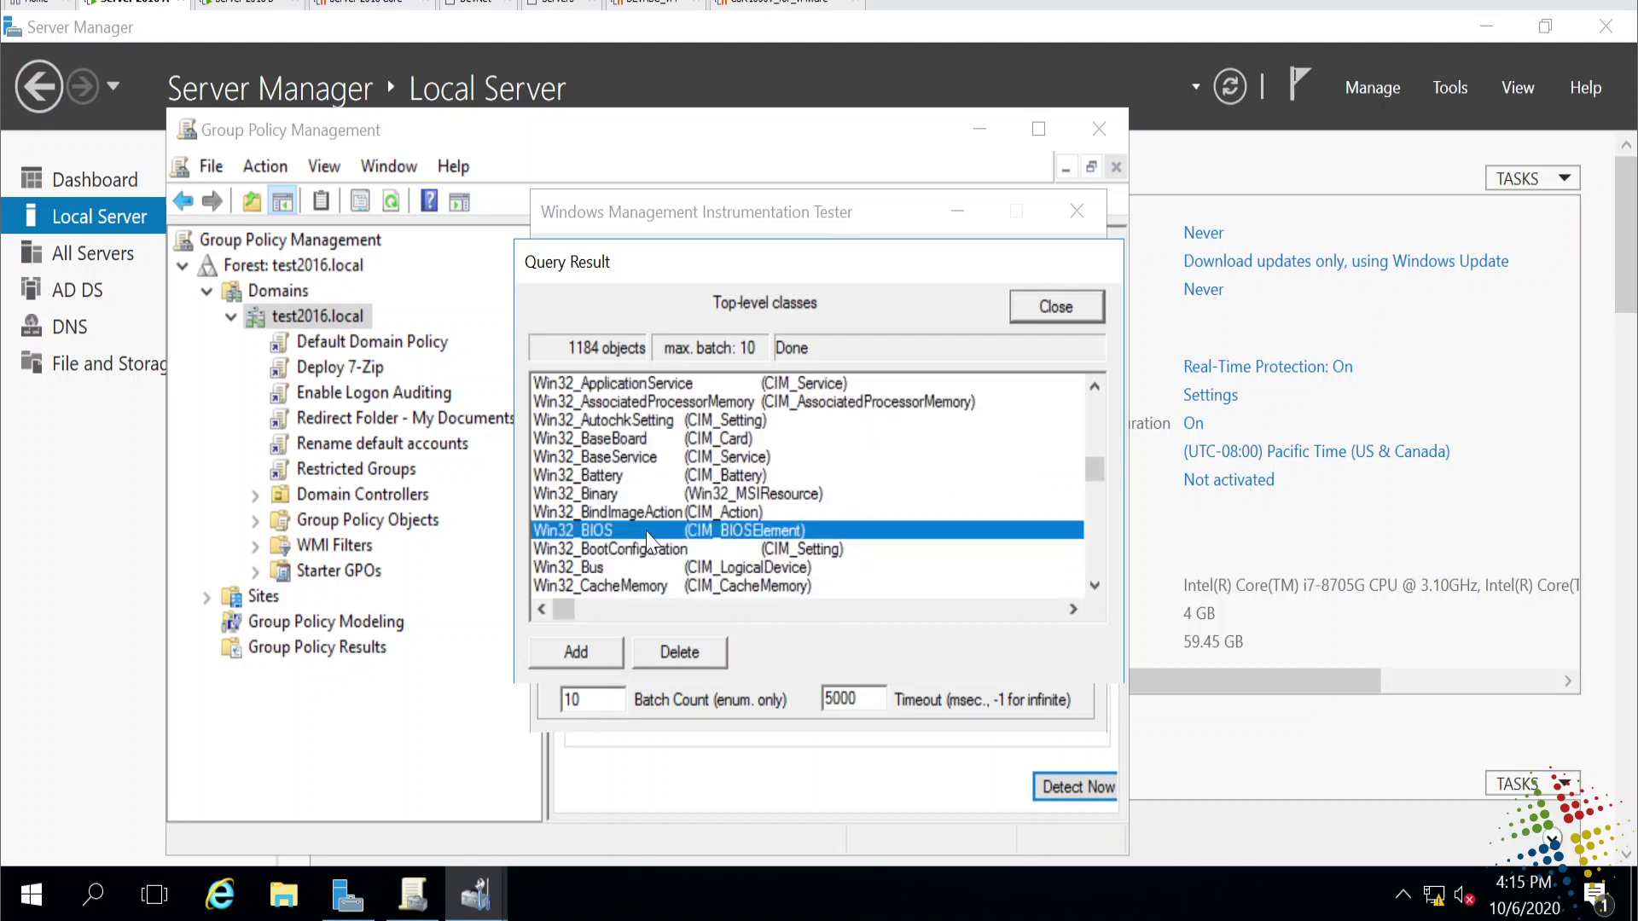
double_click(647, 532)
List Win32_BIOS instances and open the single instance, briefly checking its class.
left_click(1061, 419)
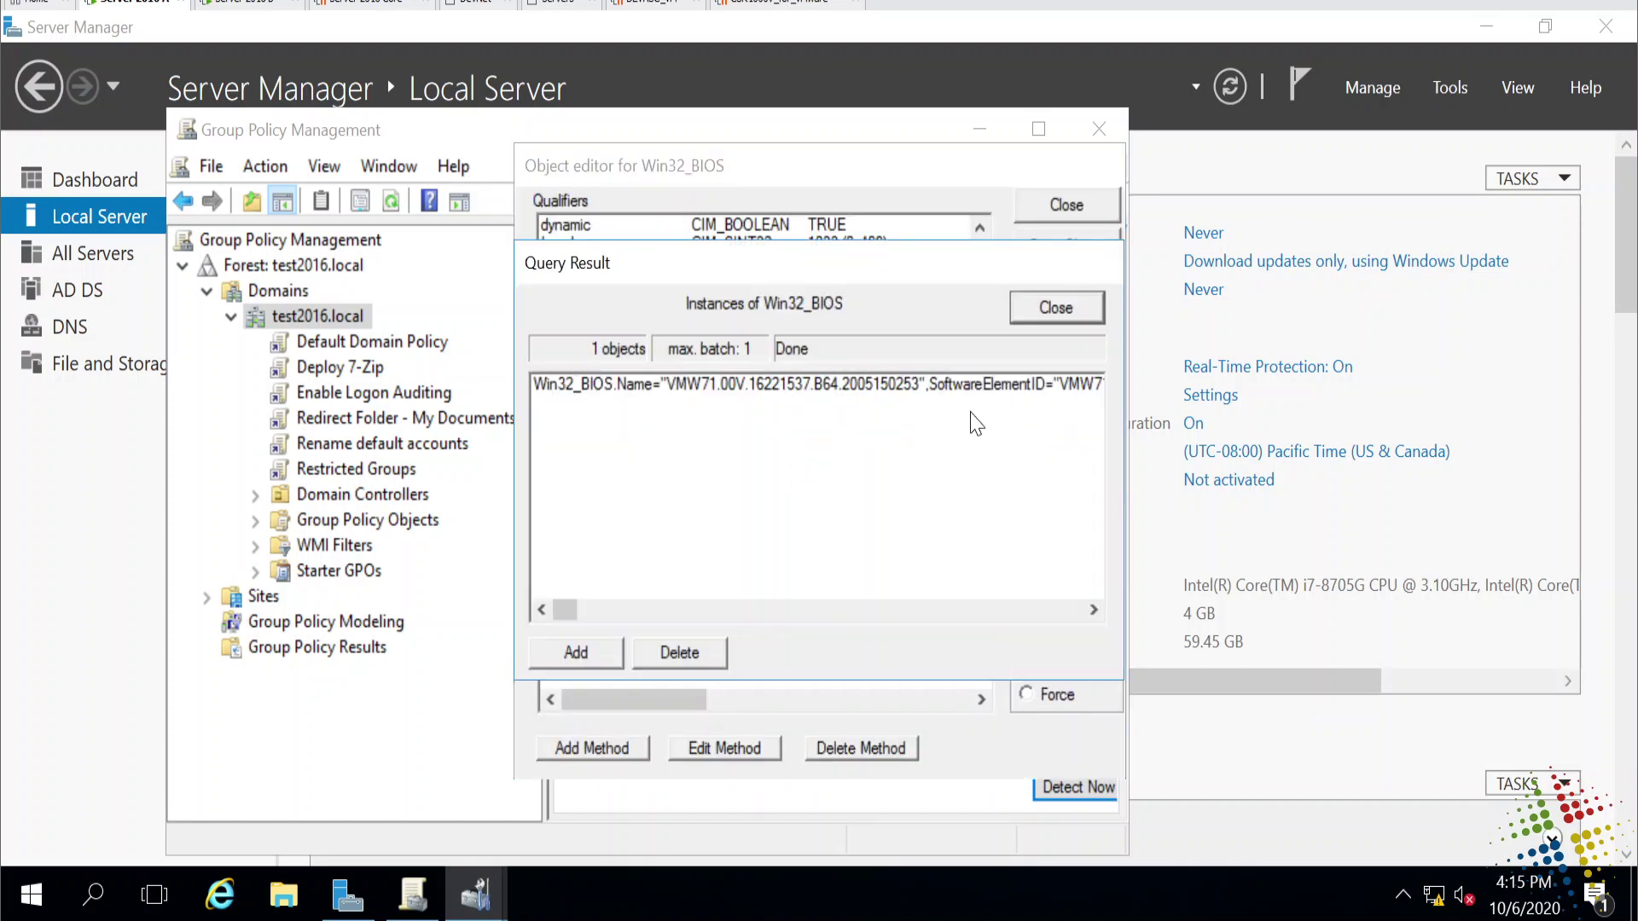
double_click(834, 386)
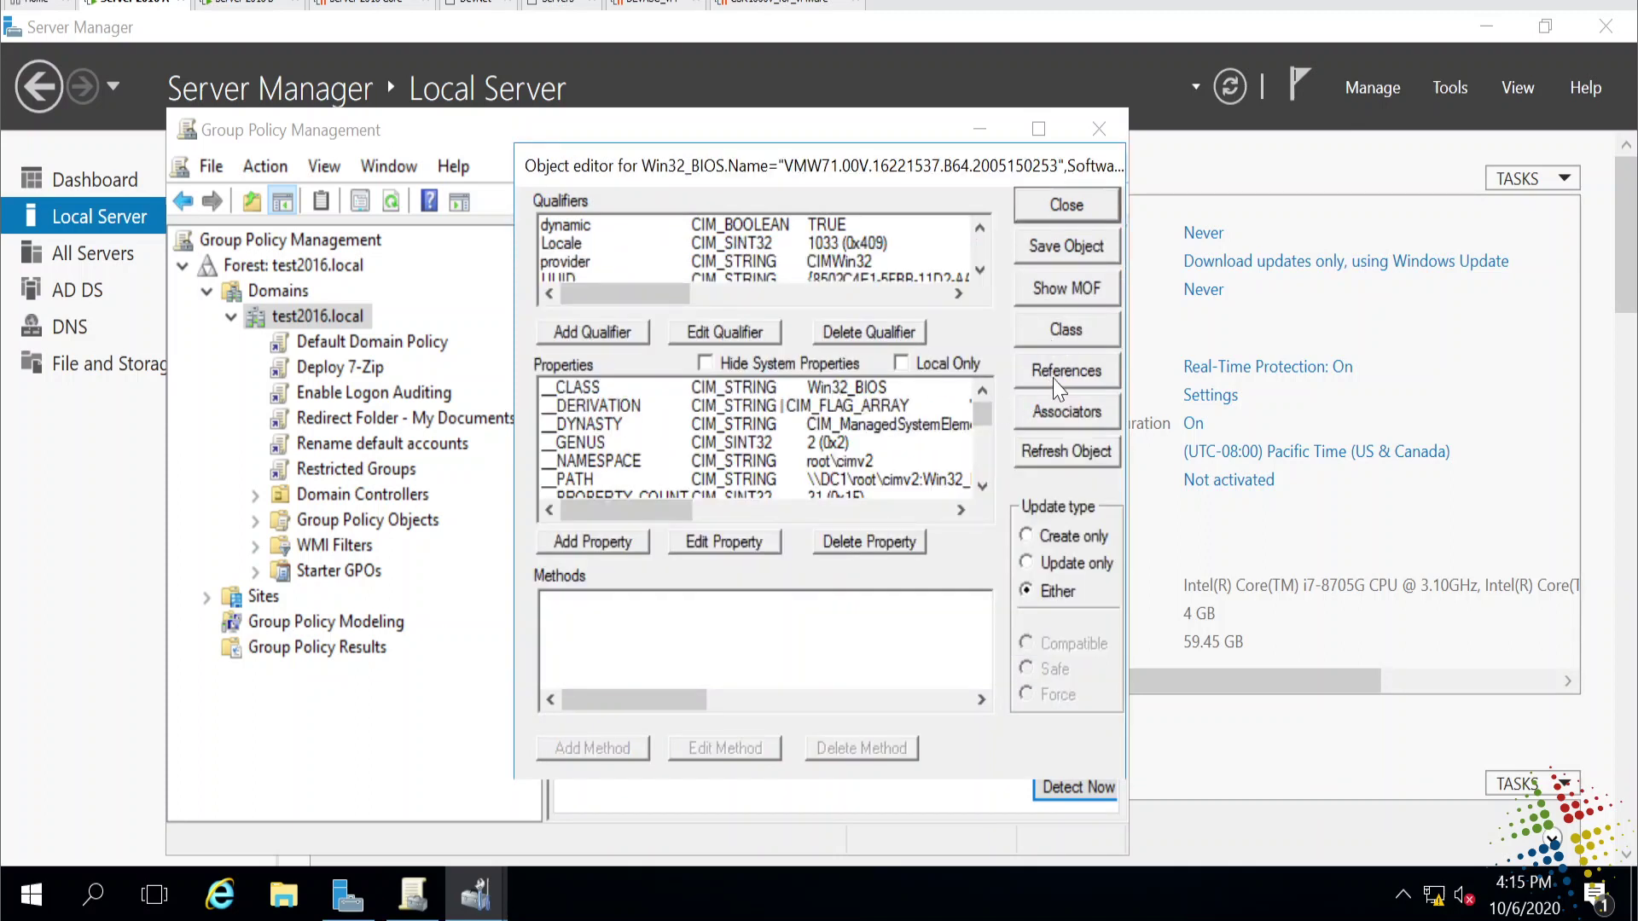
left_click(1066, 328)
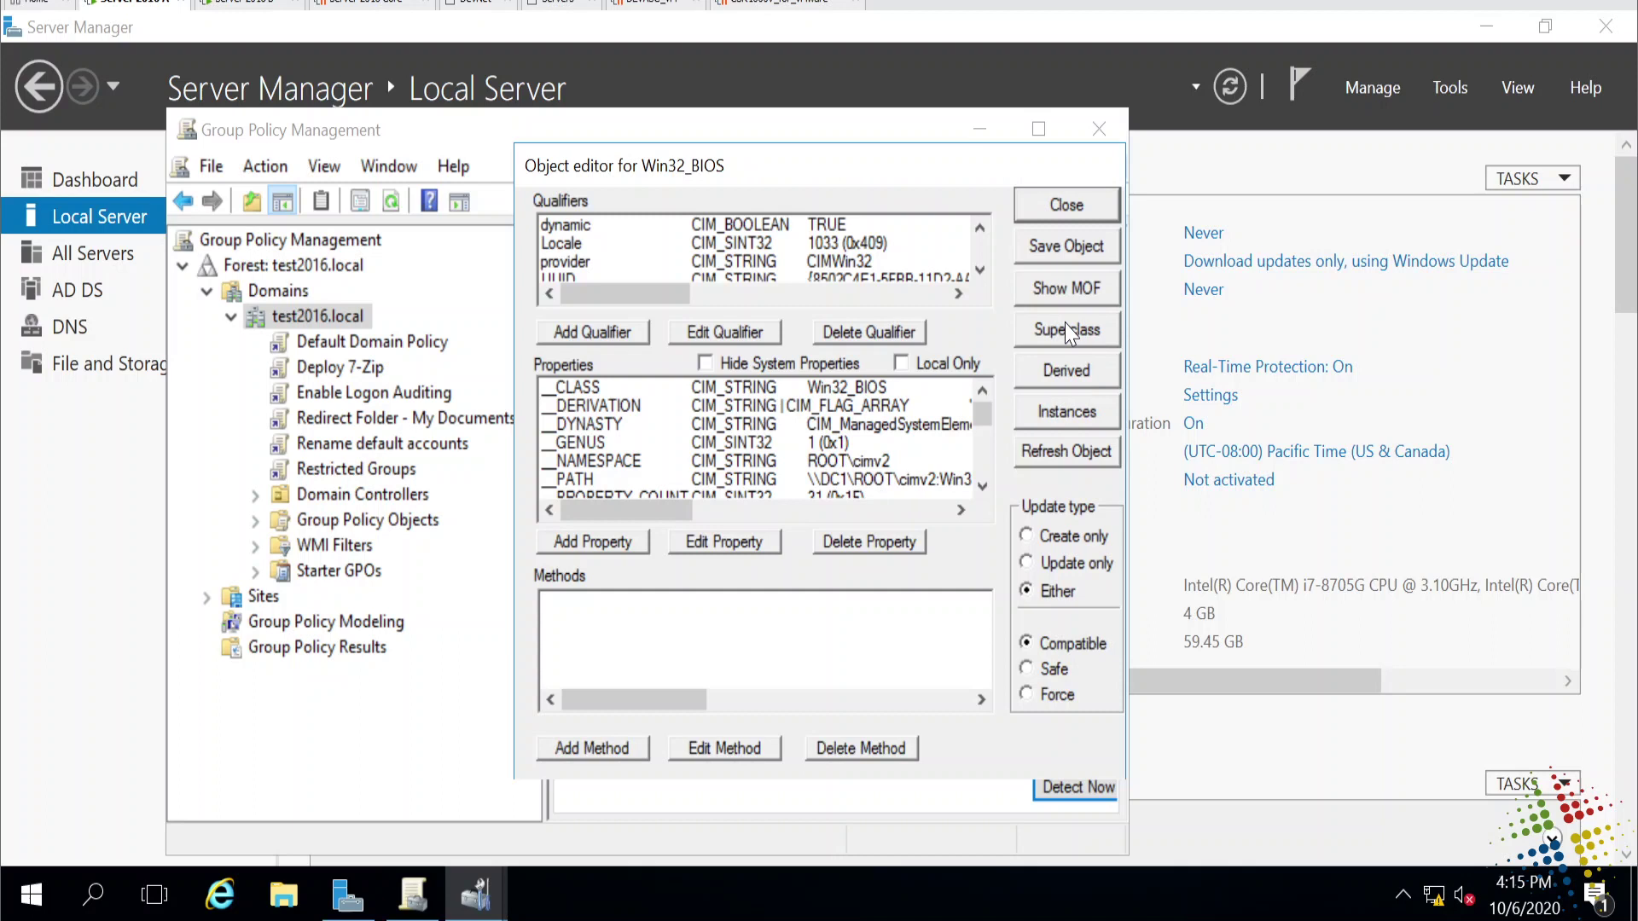
left_click(1068, 205)
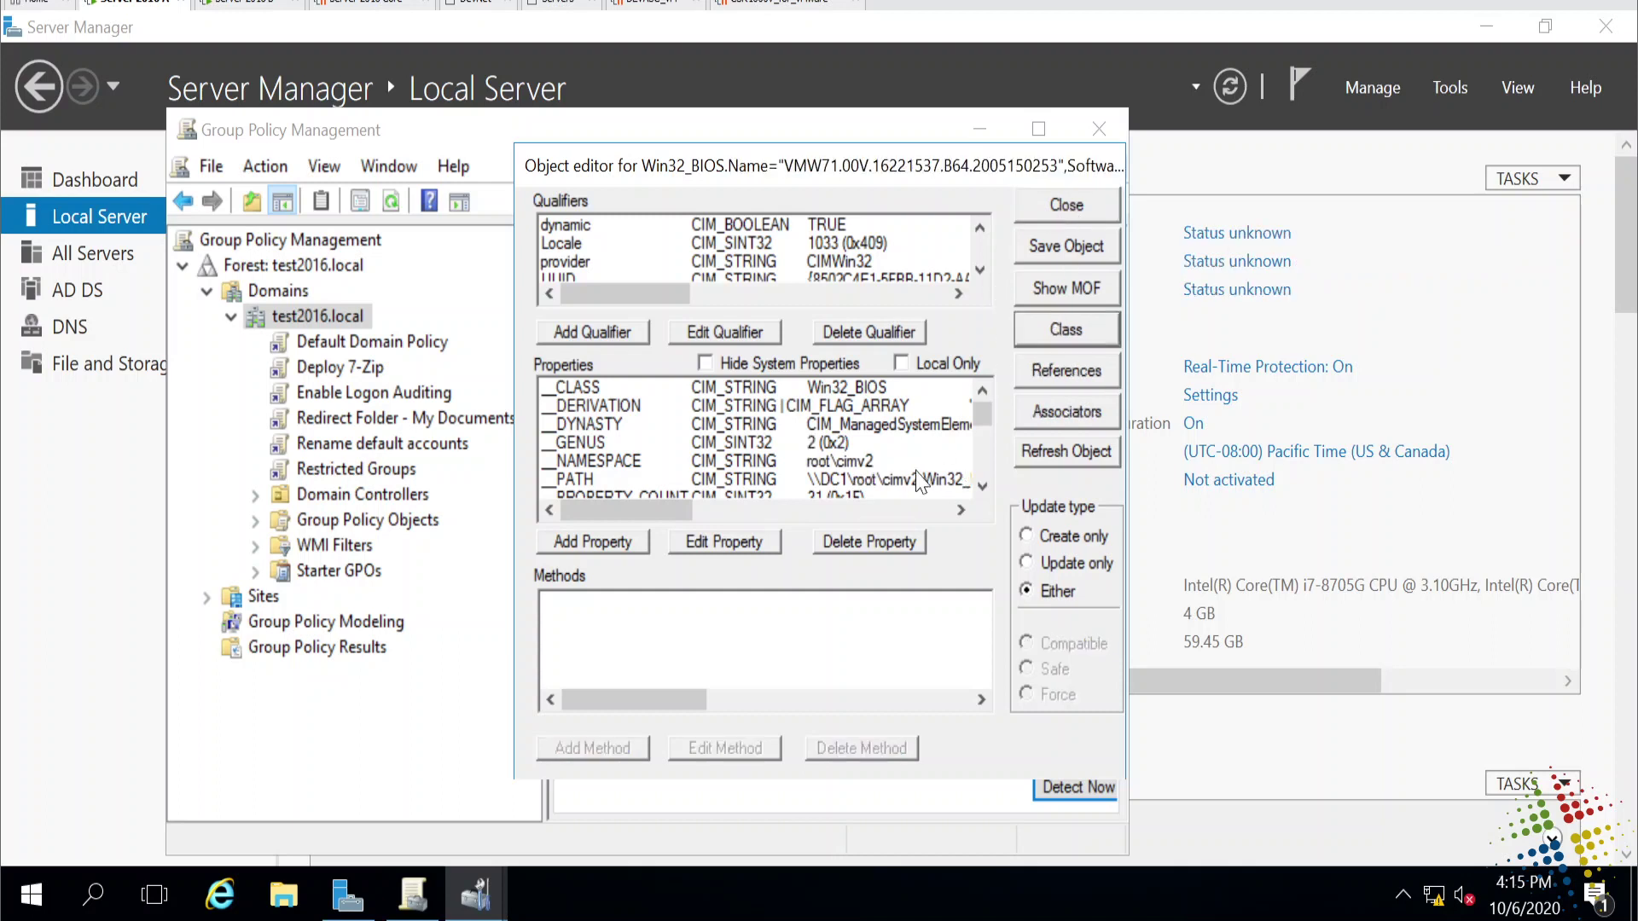
Show the instance's MOF, highlight Manufacturer 'VMware, Inc.' and the BIOS version, then close it.
left_click(1090, 279)
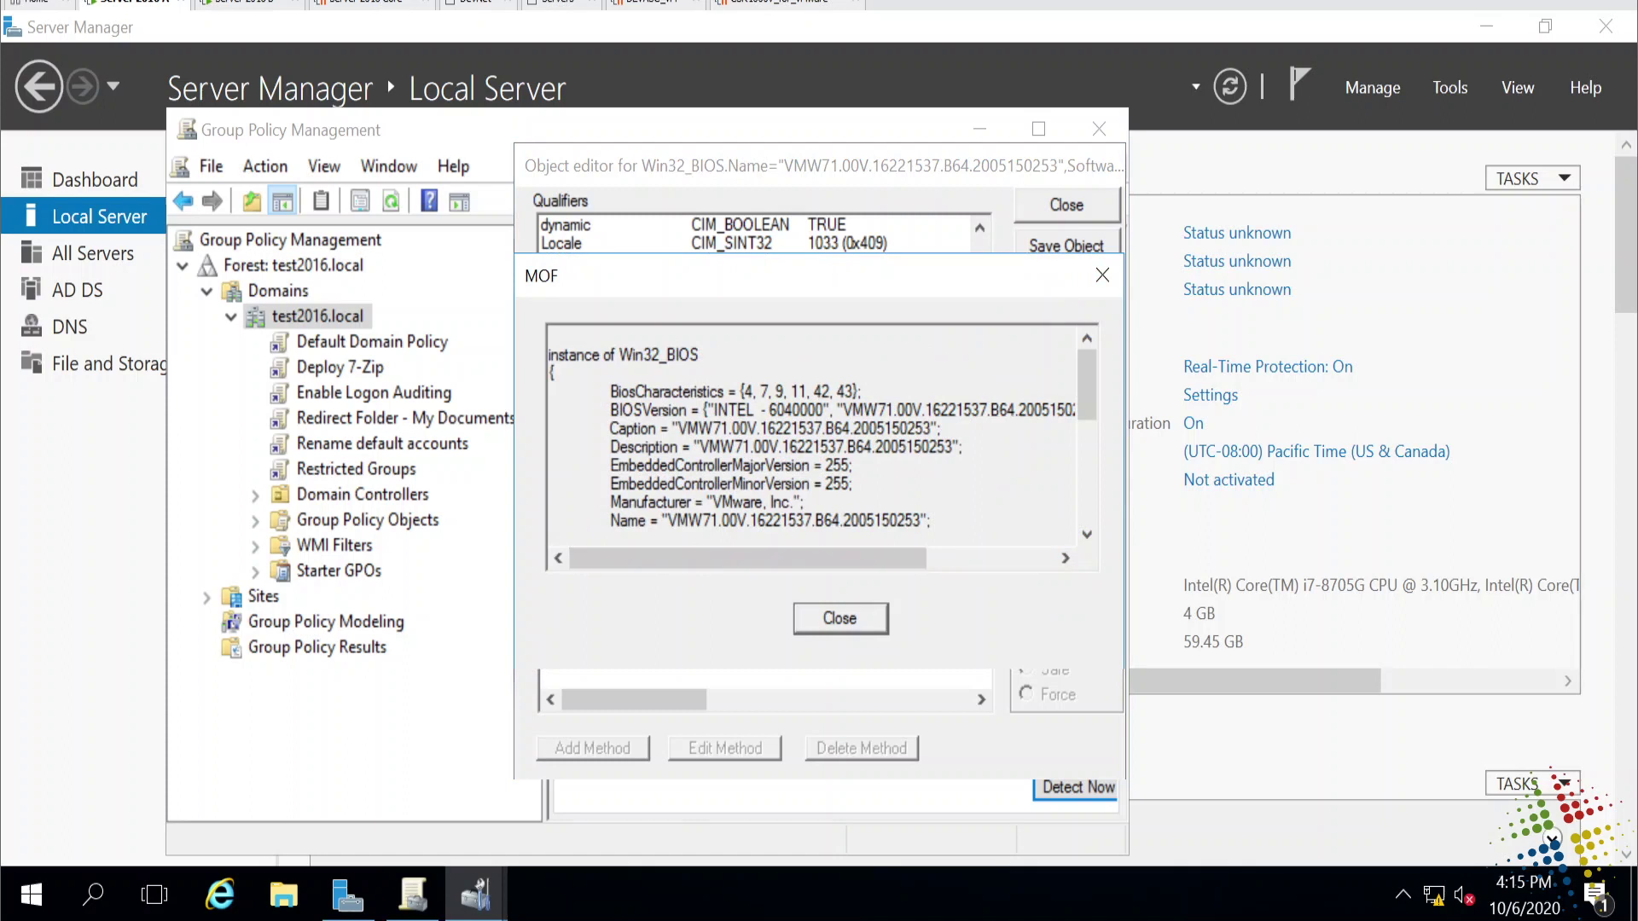
left_click_drag(712, 502, 794, 502)
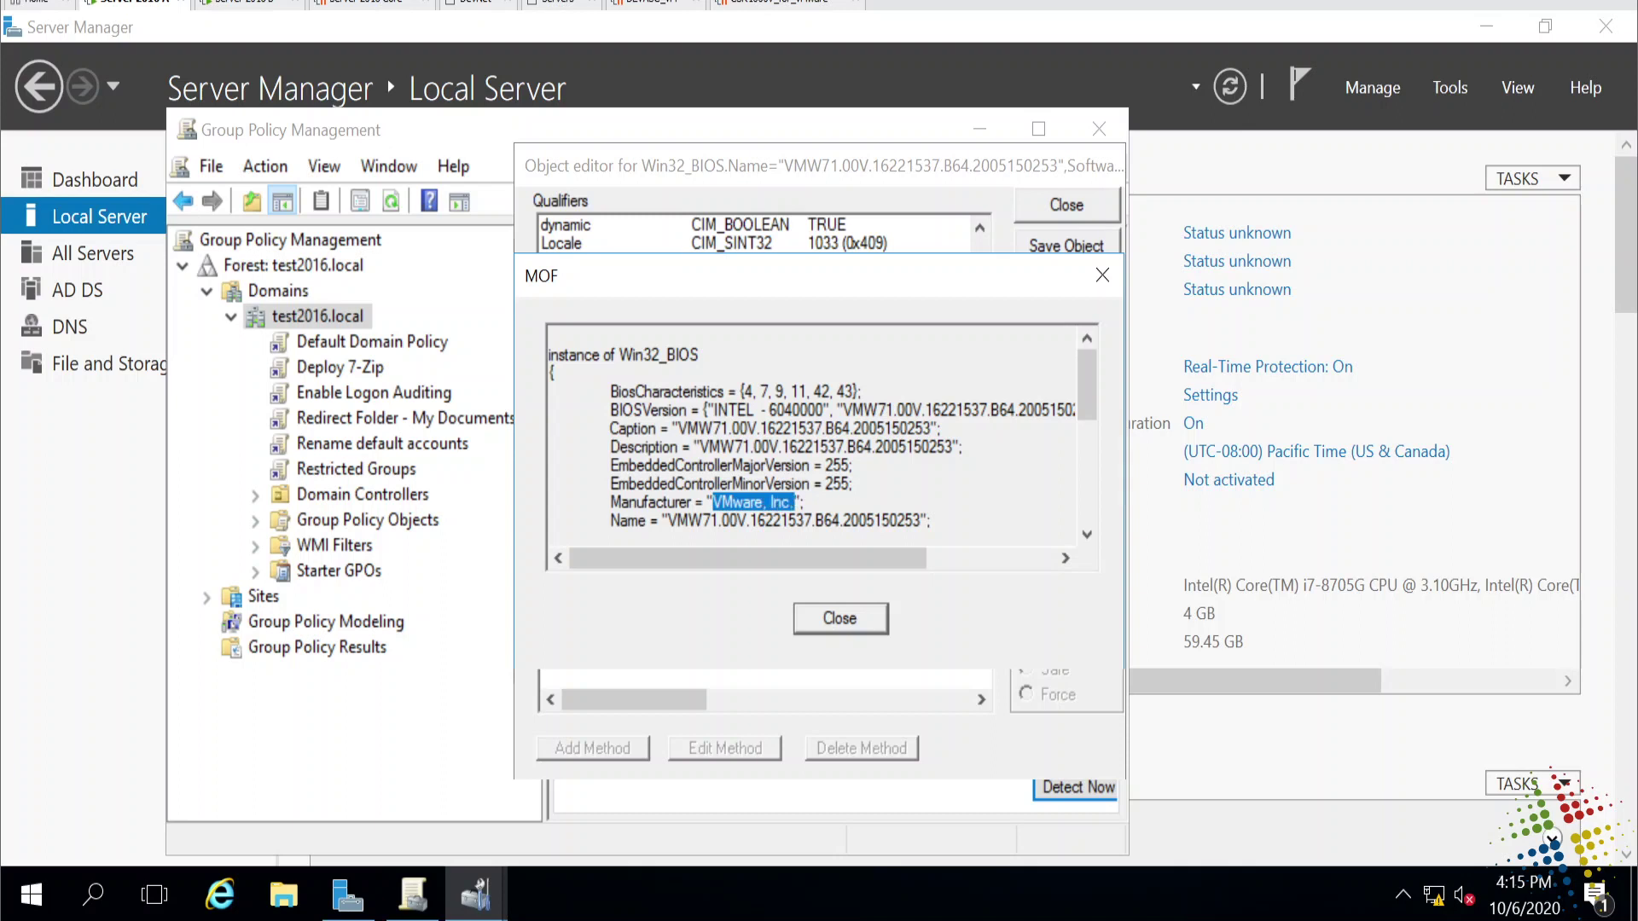
left_click_drag(794, 502, 789, 502)
left_click_drag(698, 447, 893, 410)
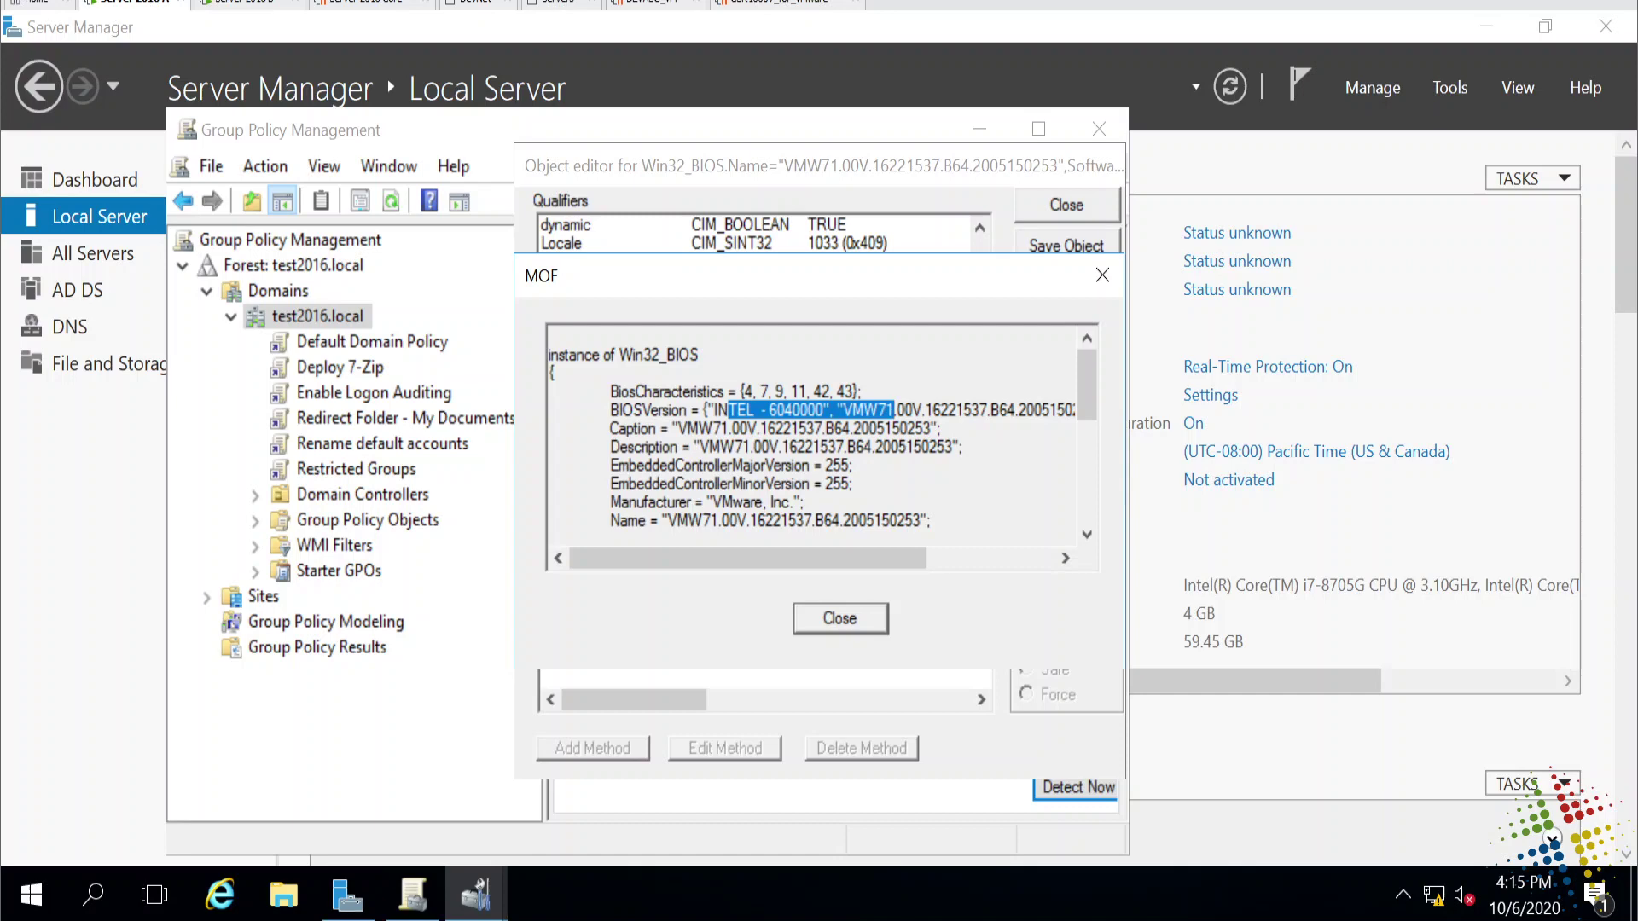
left_click(868, 623)
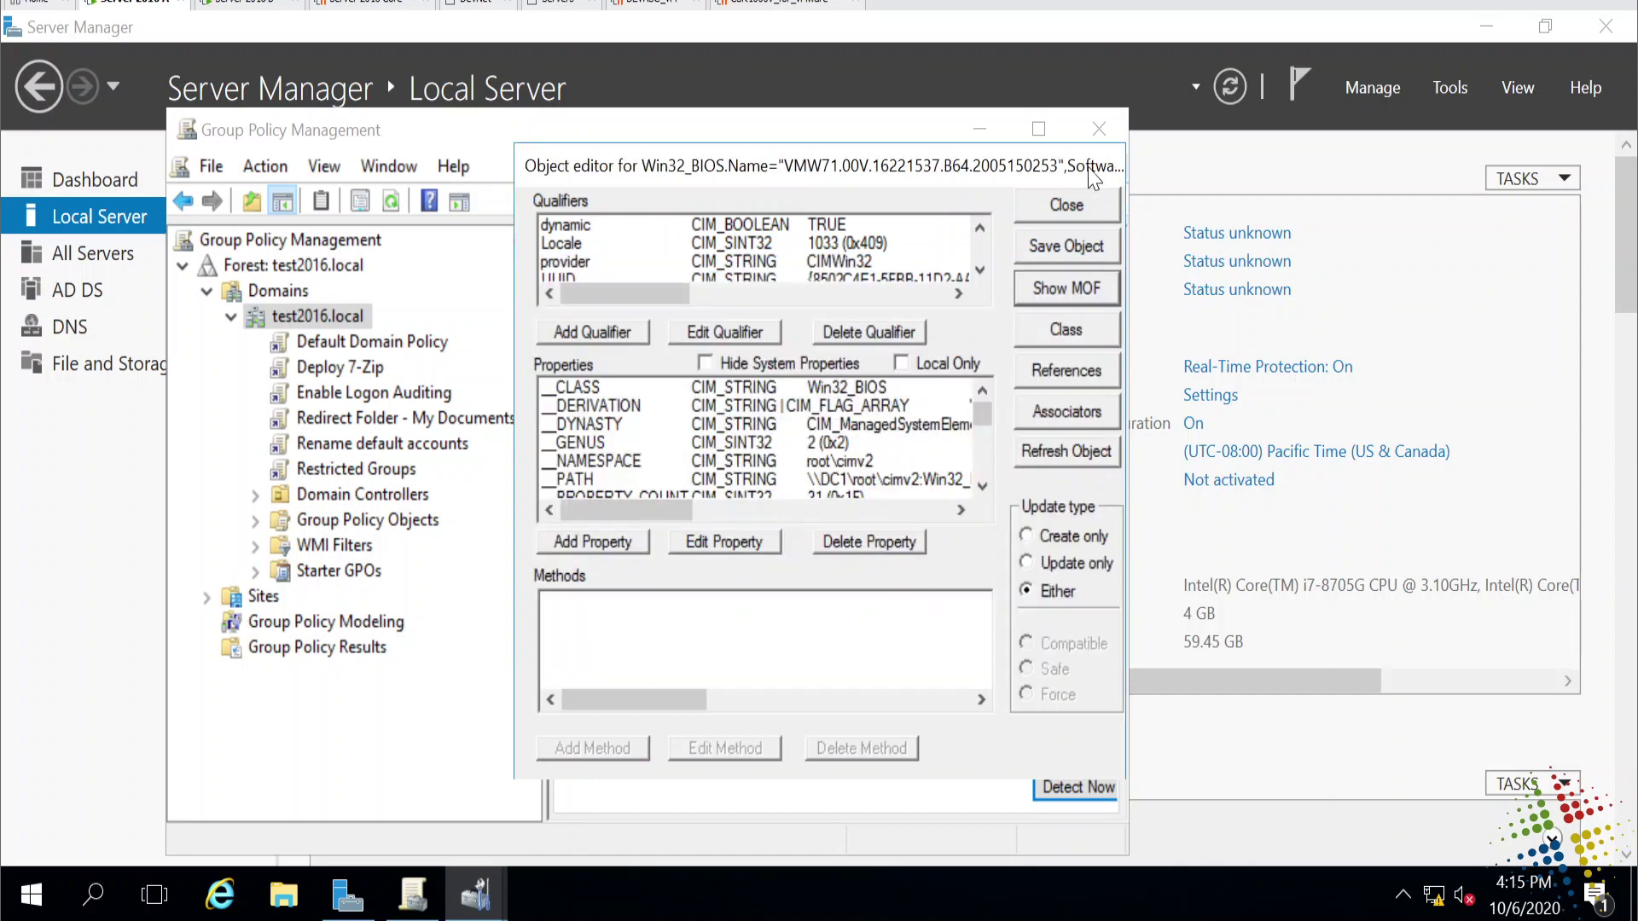
Close the Win32_BIOS editors and instance list, then scroll further down the class list.
left_click(1062, 202)
left_click(1023, 307)
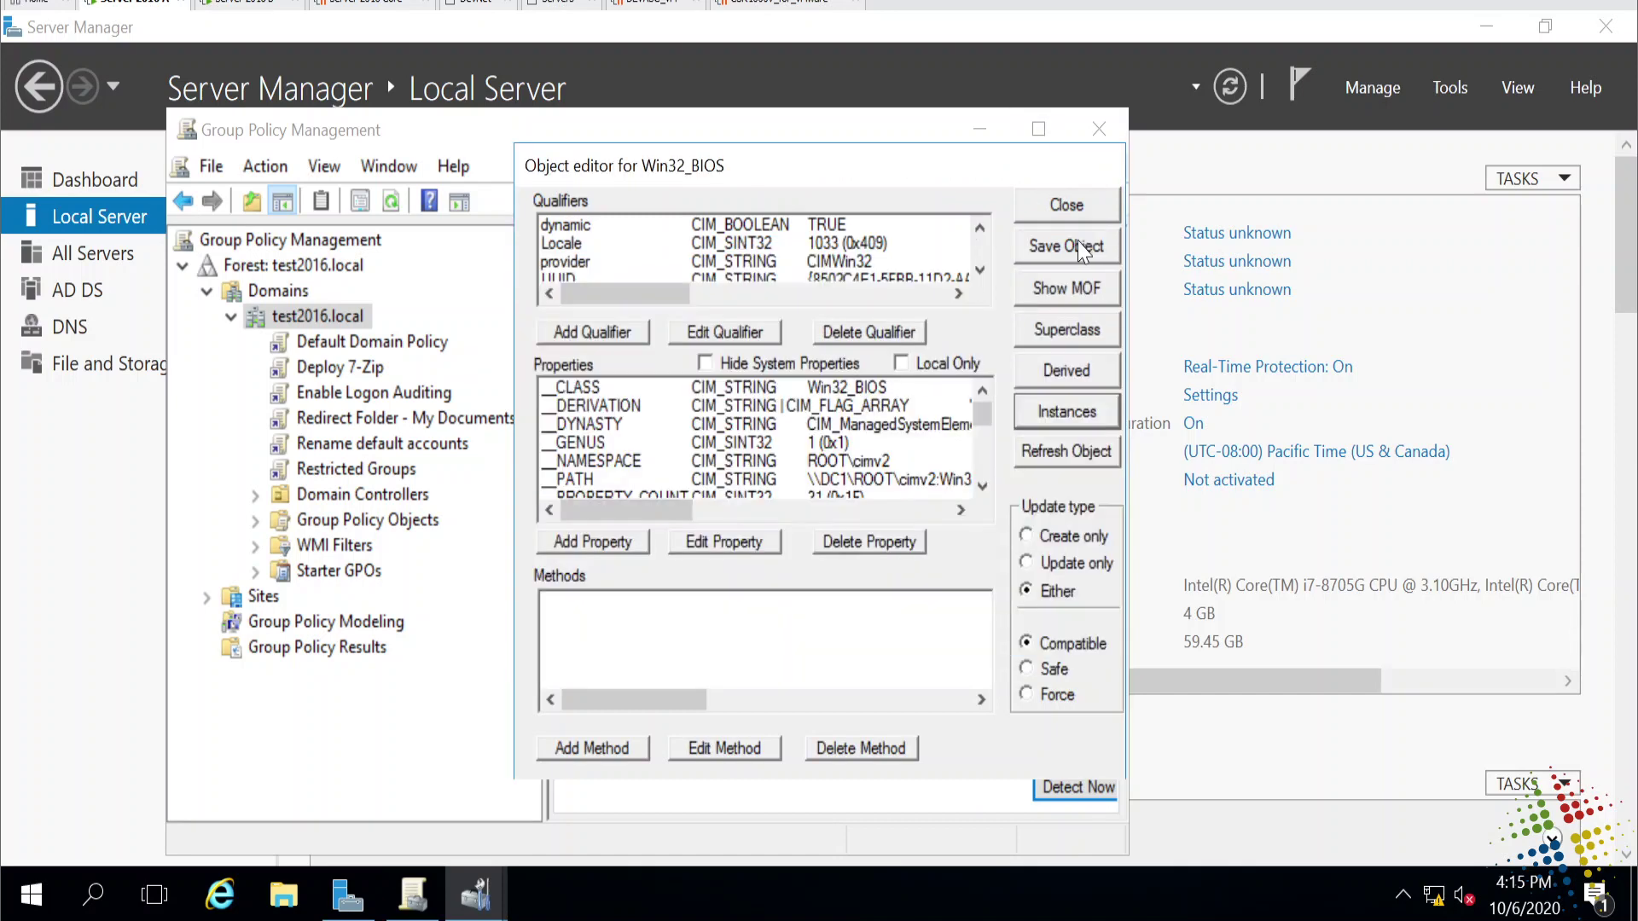
left_click(1081, 205)
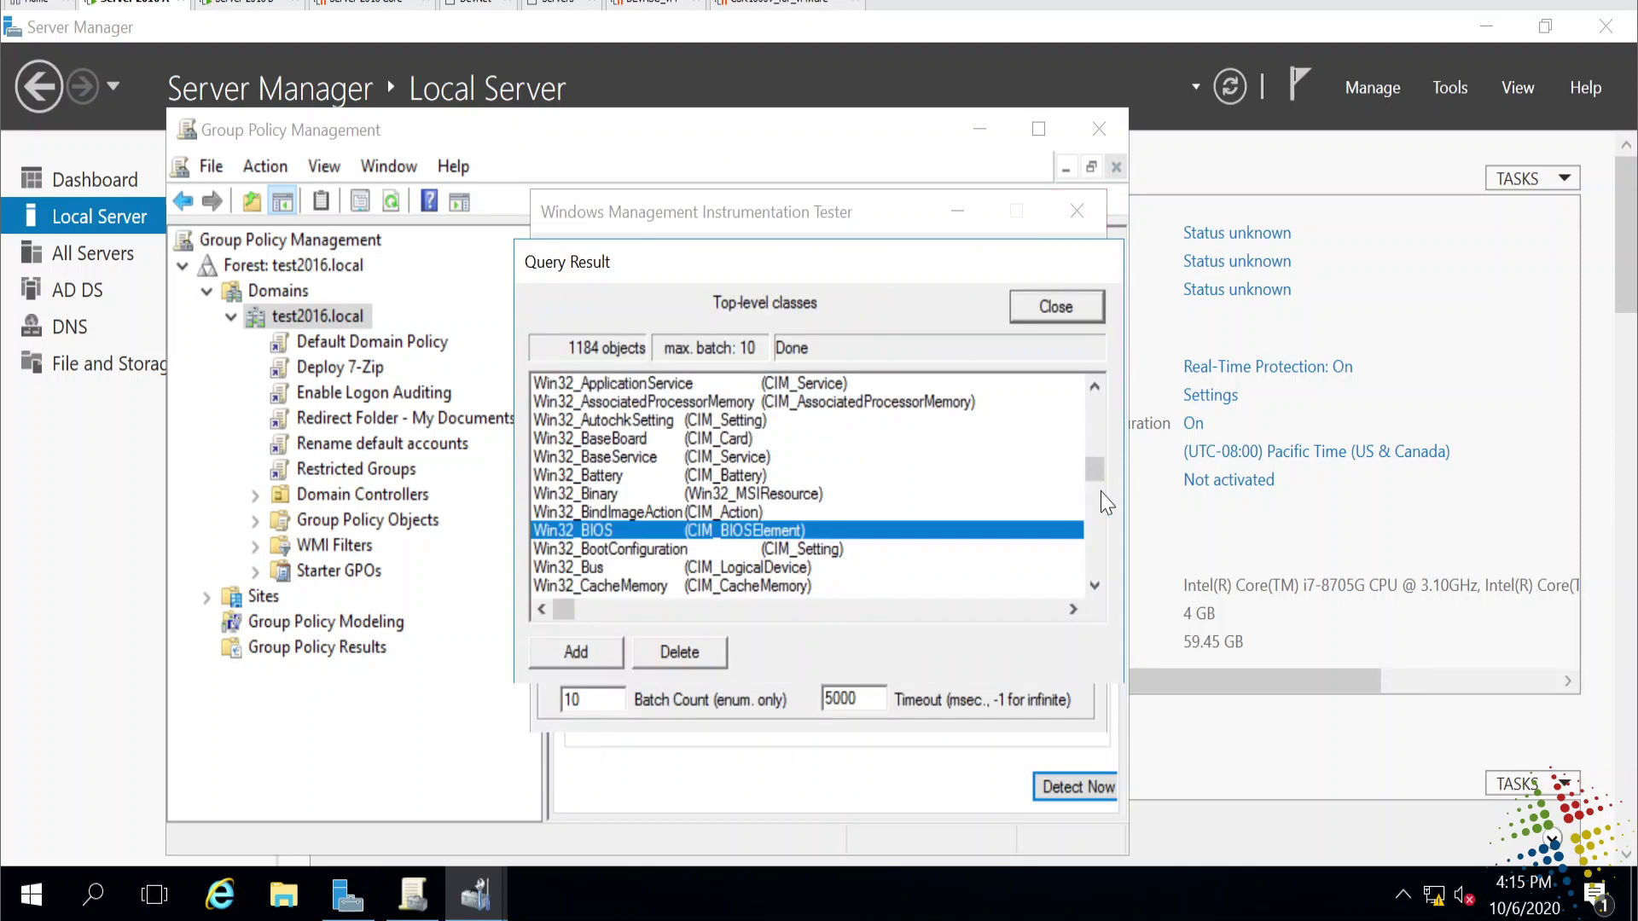
left_click(1096, 546)
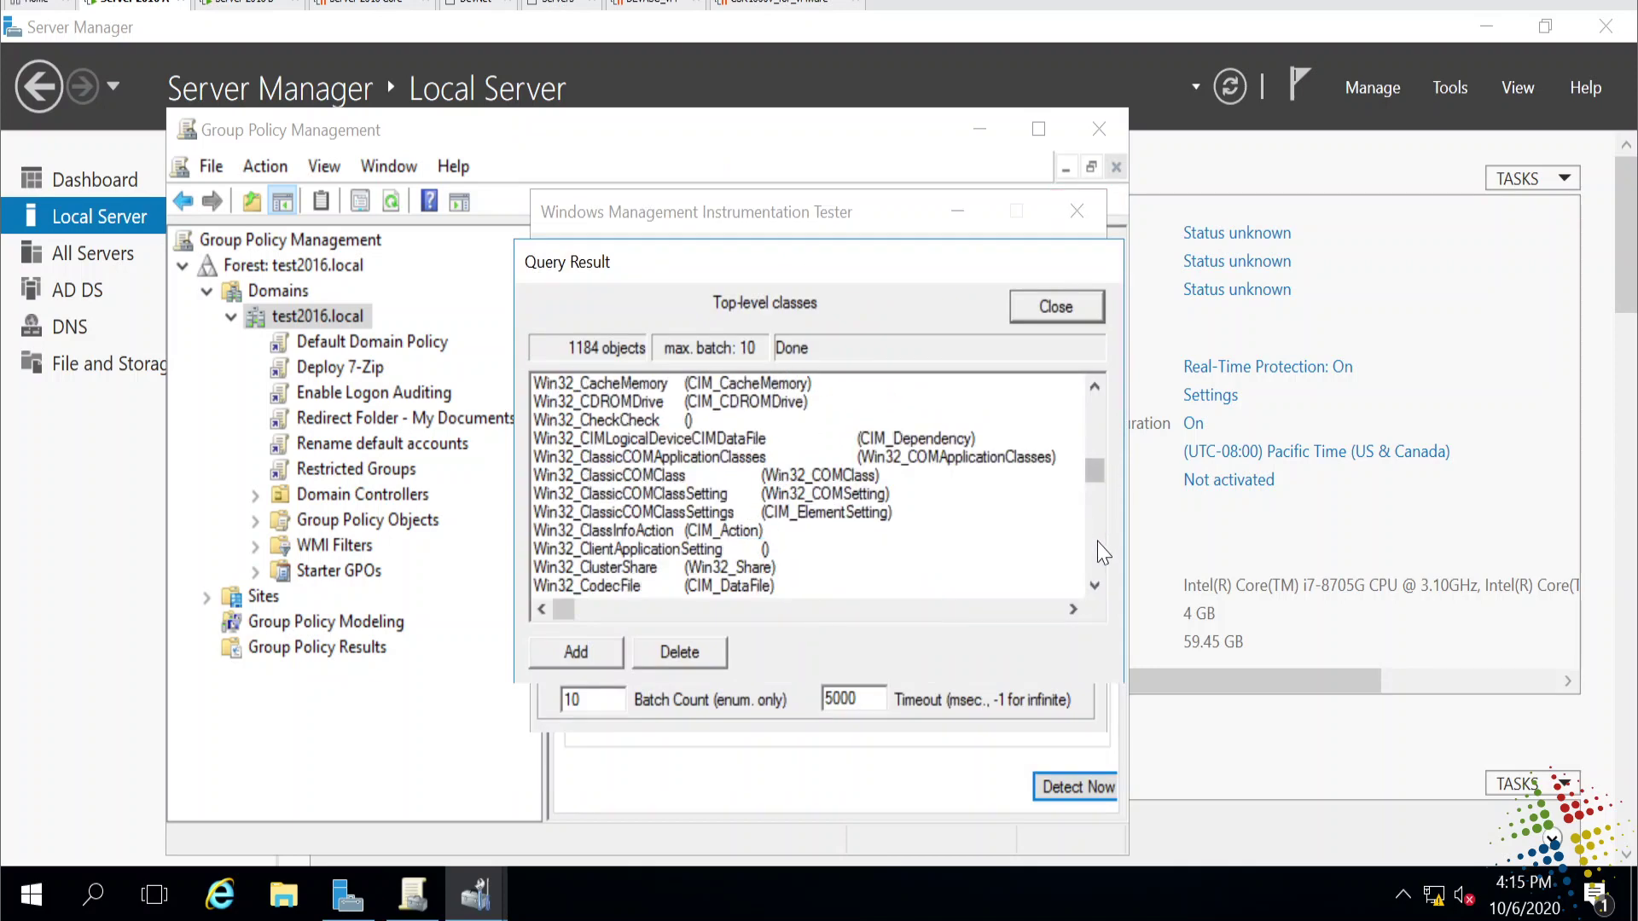
left_click(1100, 553)
left_click(1100, 553)
left_click(1100, 554)
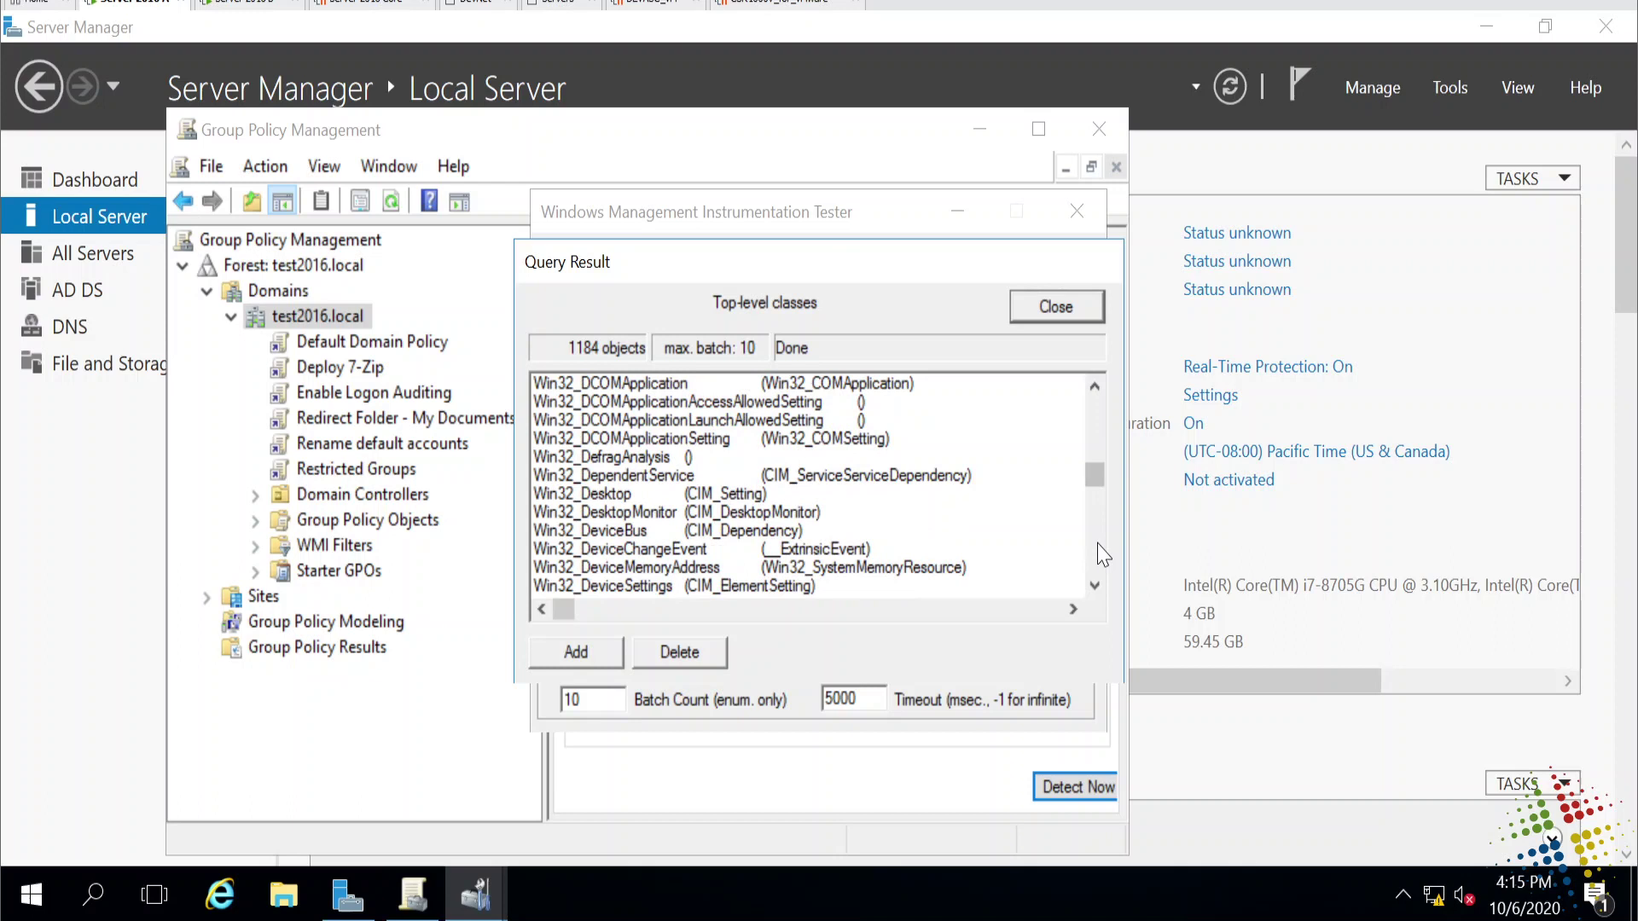
left_click(1100, 554)
left_click(1100, 554)
left_click(1101, 554)
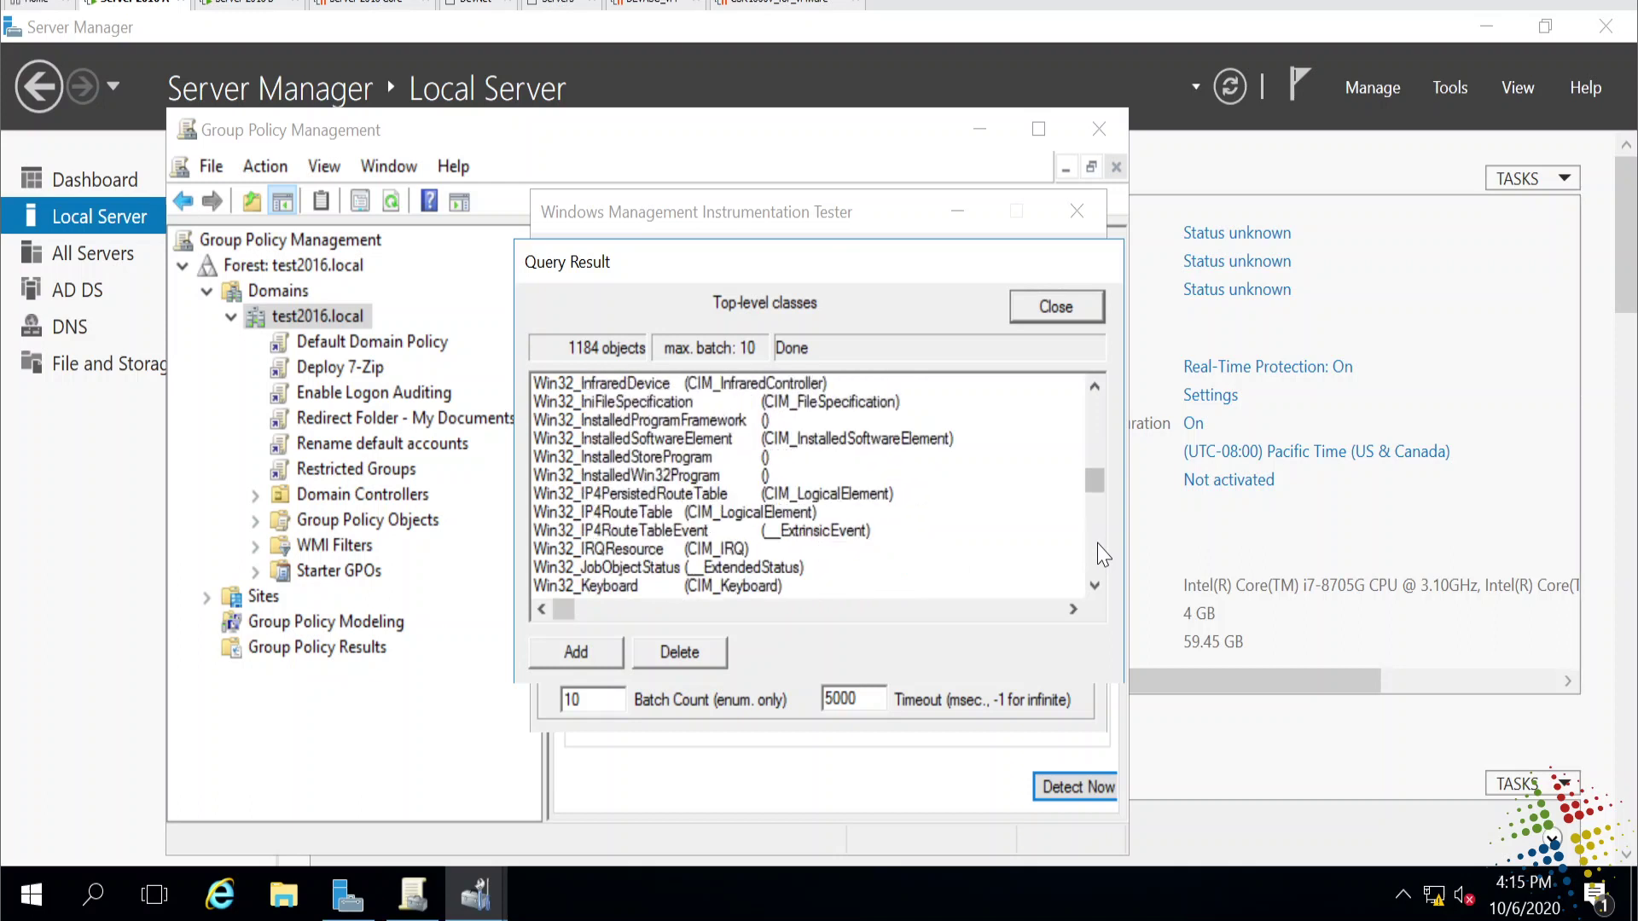
left_click(1100, 555)
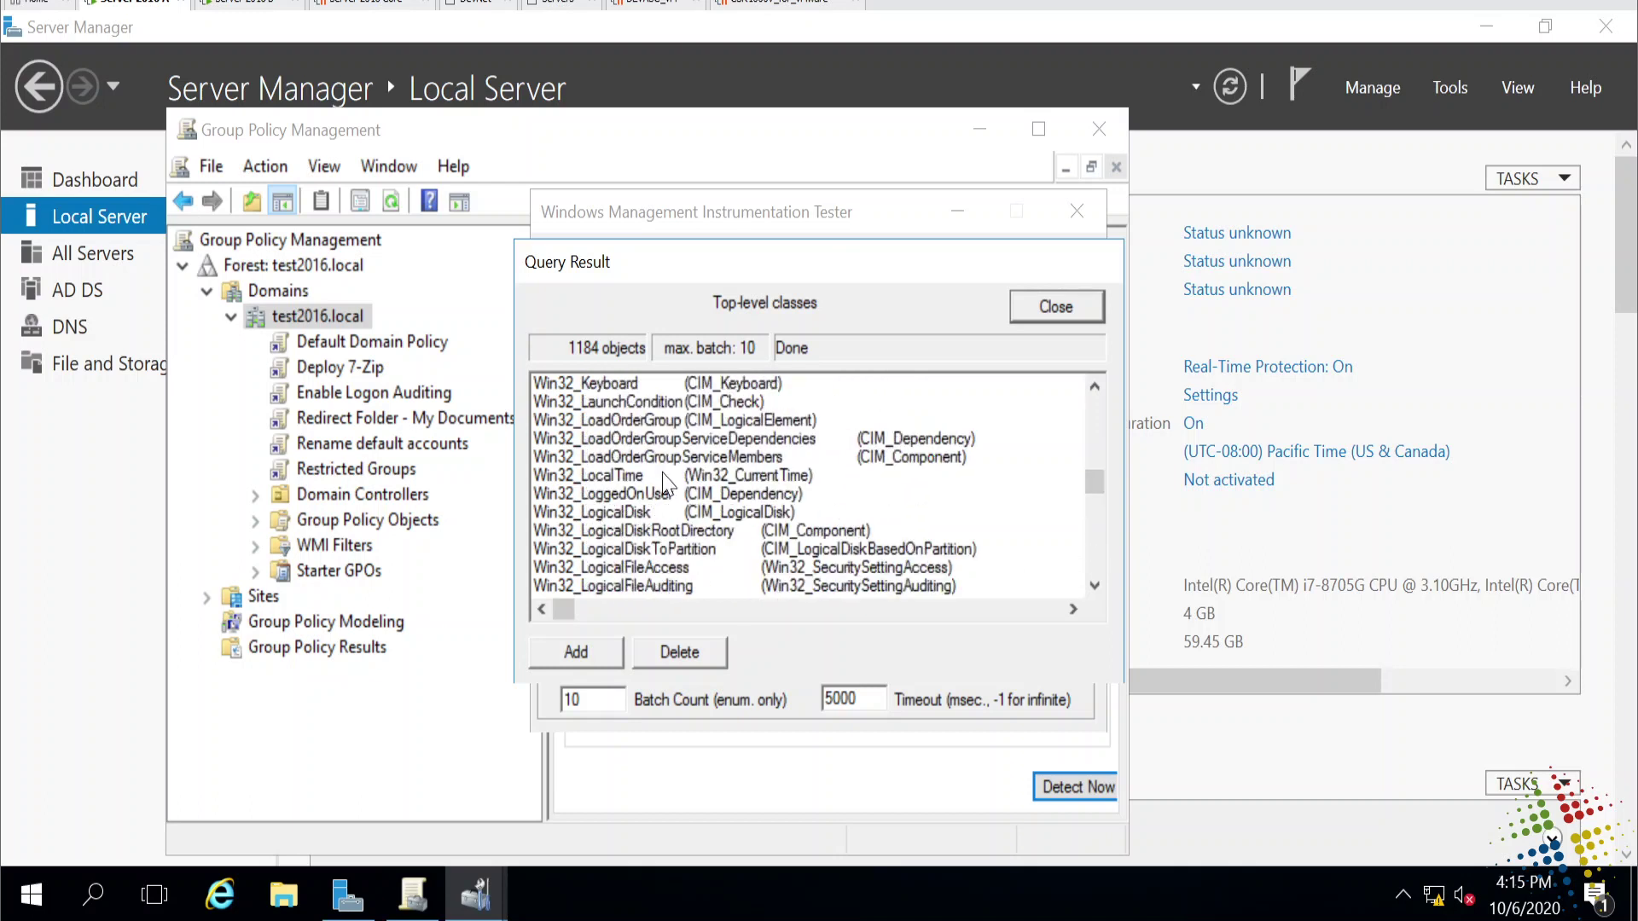
Open Win32_LogicalDisk, list its C: and D: instances, and open the C: instance.
double_click(657, 512)
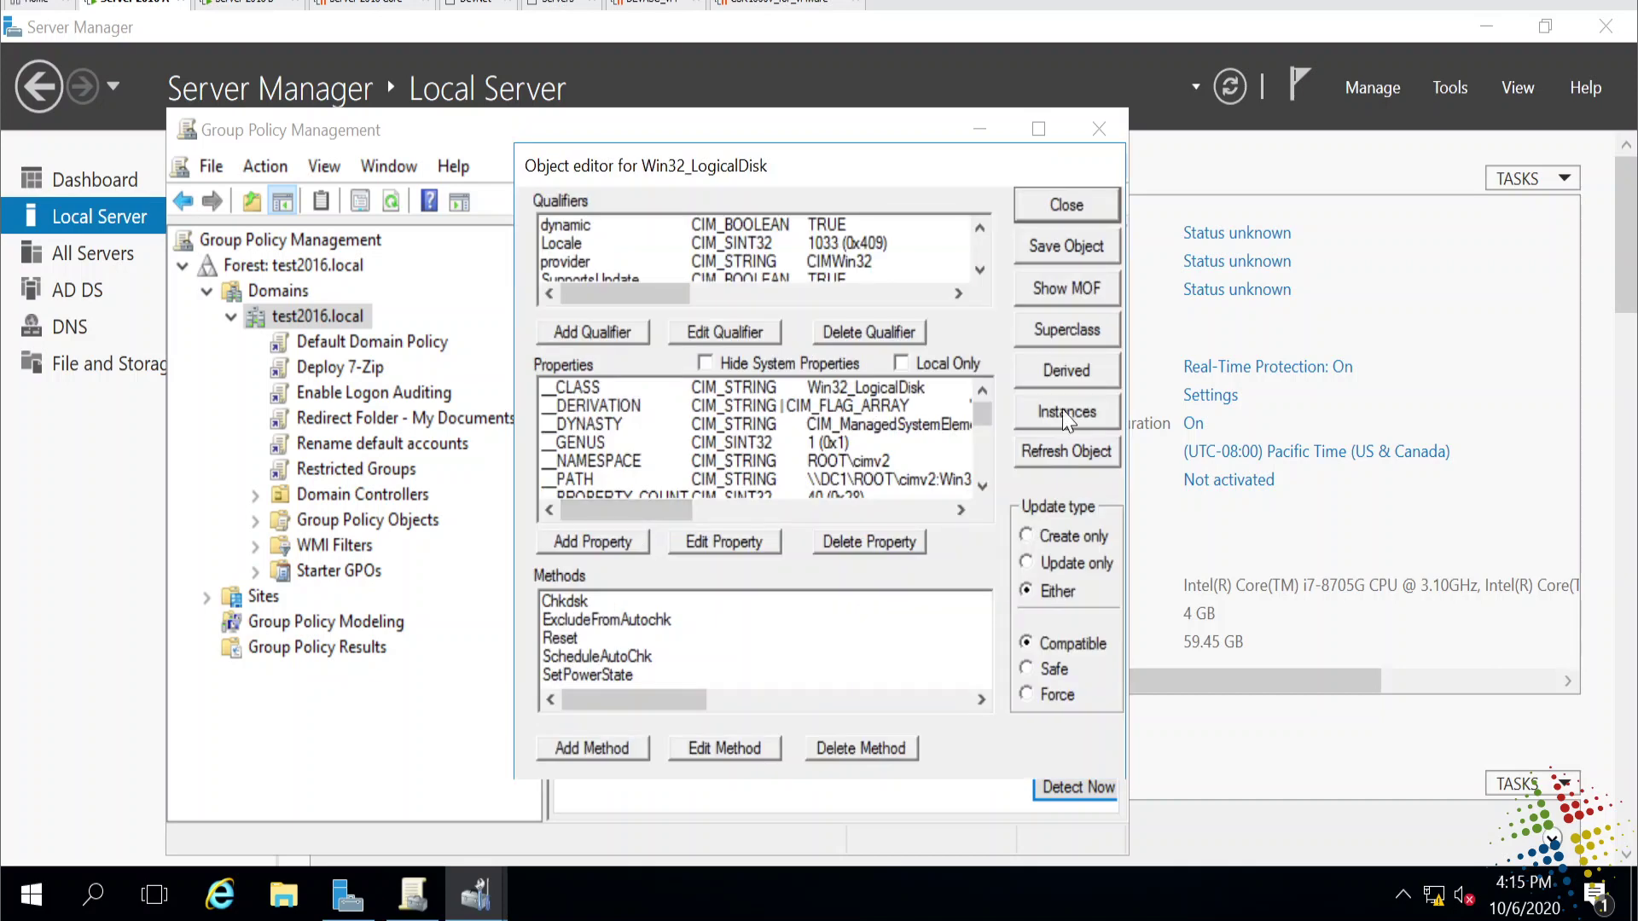
left_click(1087, 420)
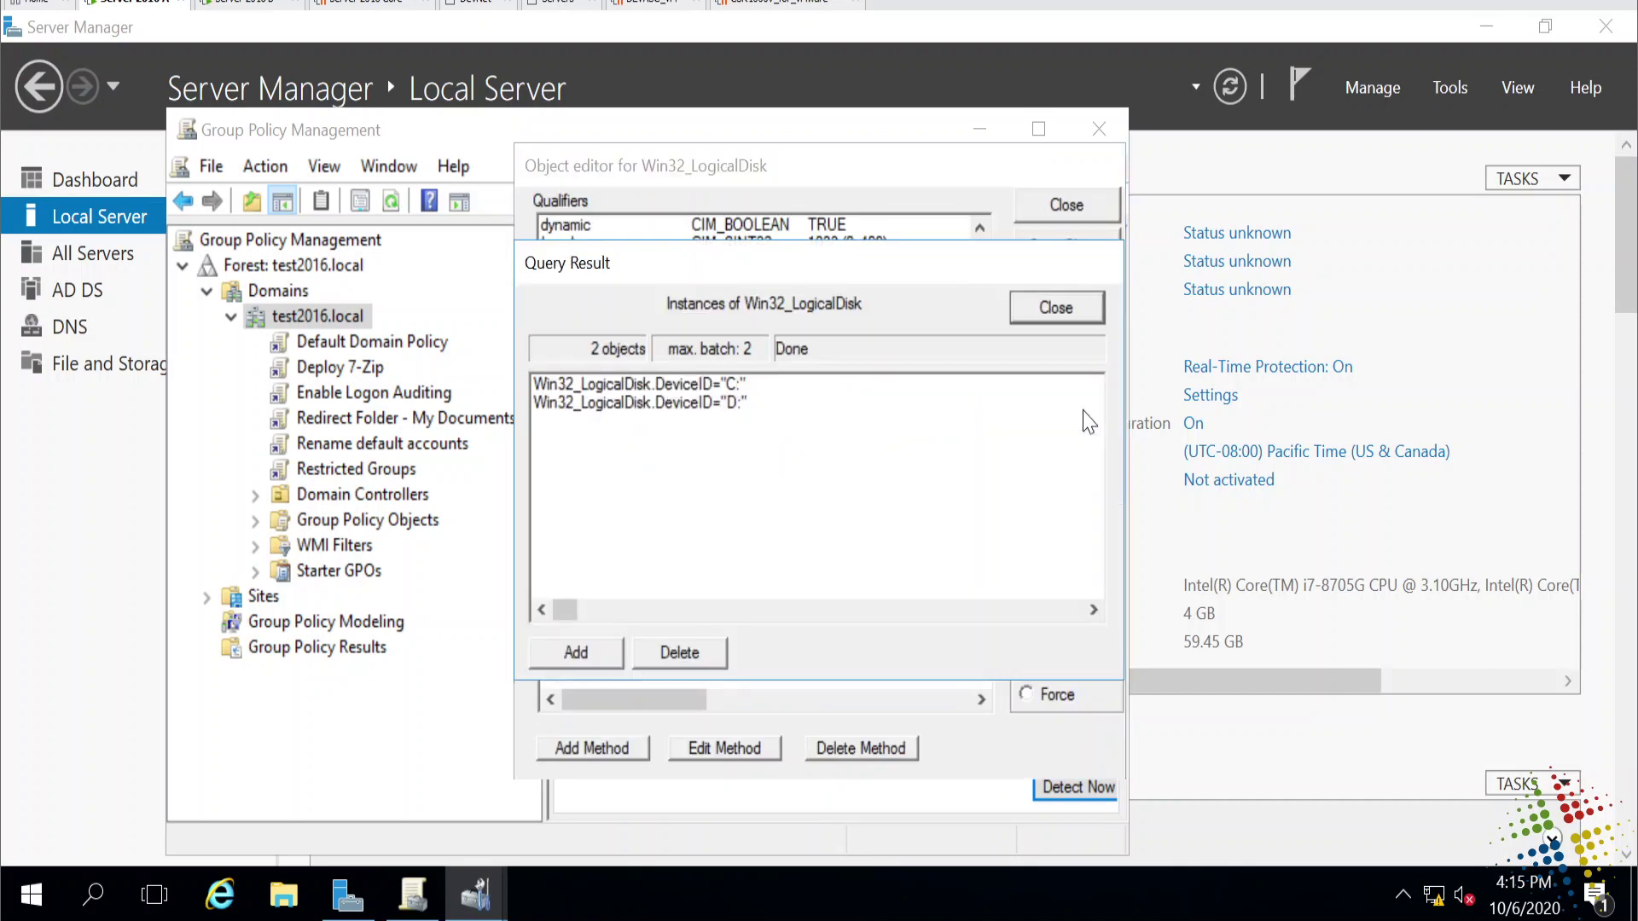
left_click(795, 385)
left_click(716, 405)
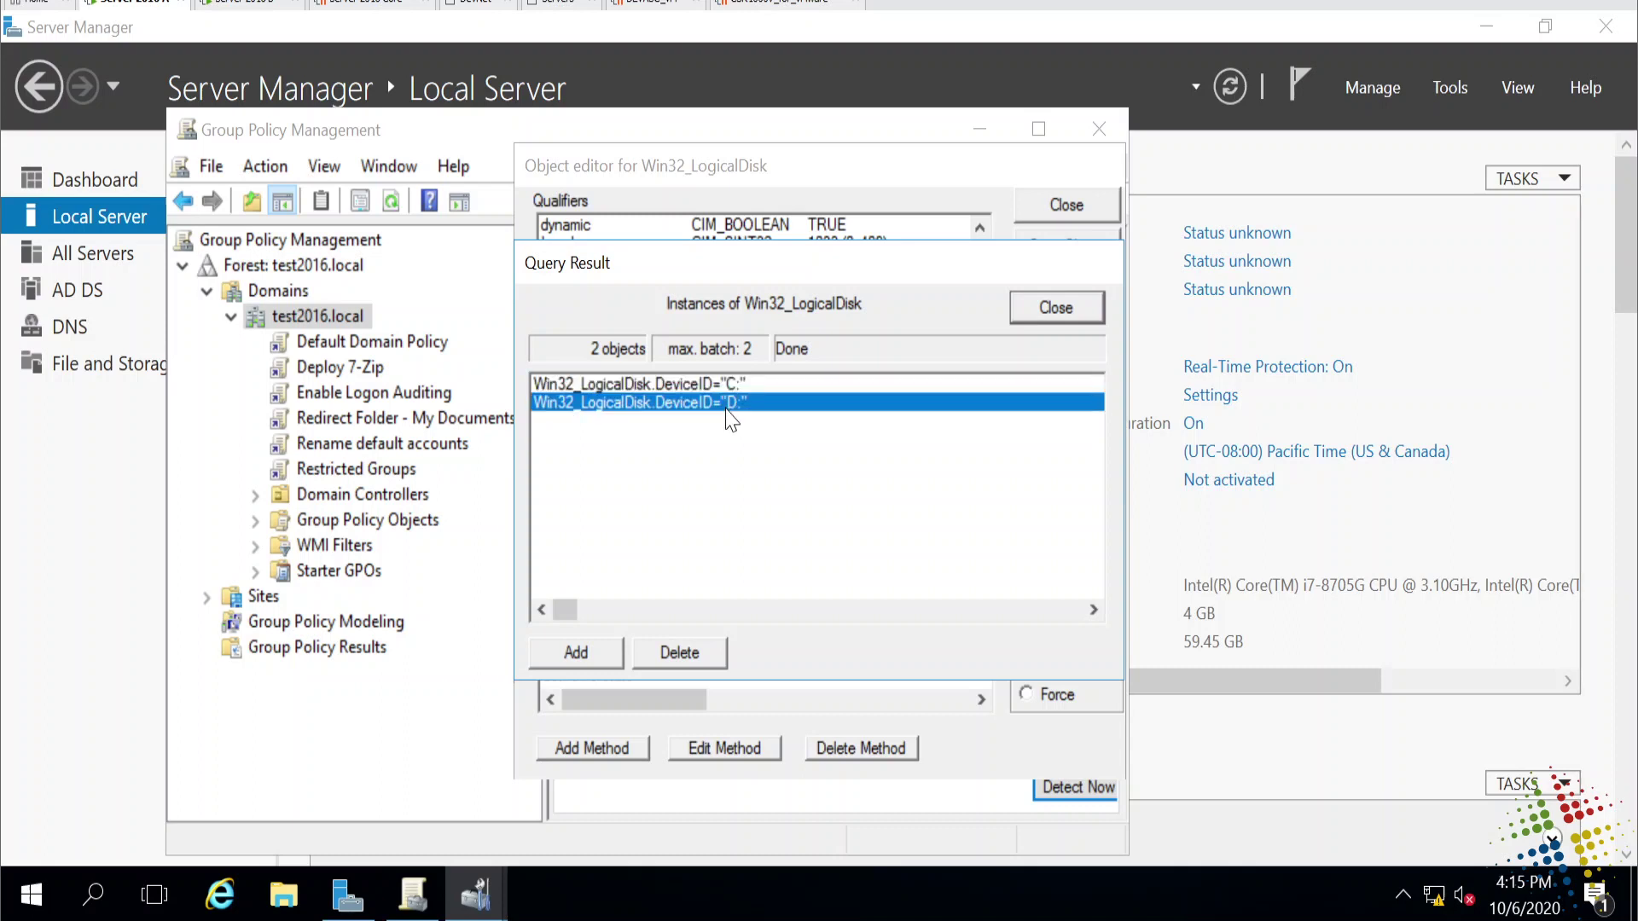
double_click(703, 383)
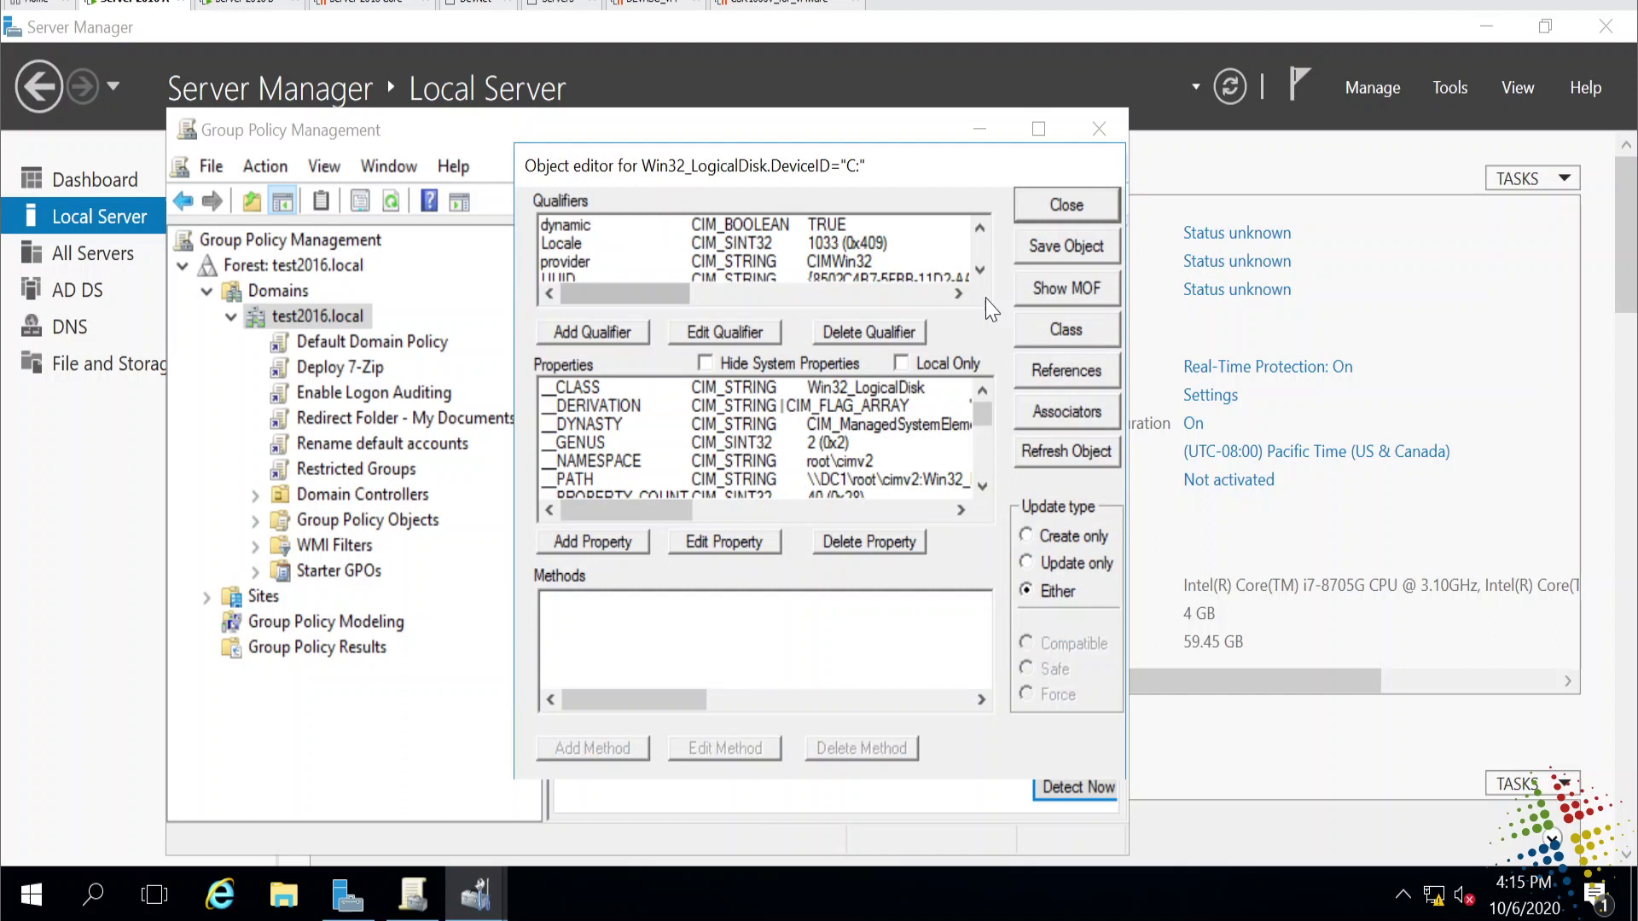
Read the C: disk's MOF values (Caption C:, Compressed, NTFS), then close all editors.
left_click(1042, 286)
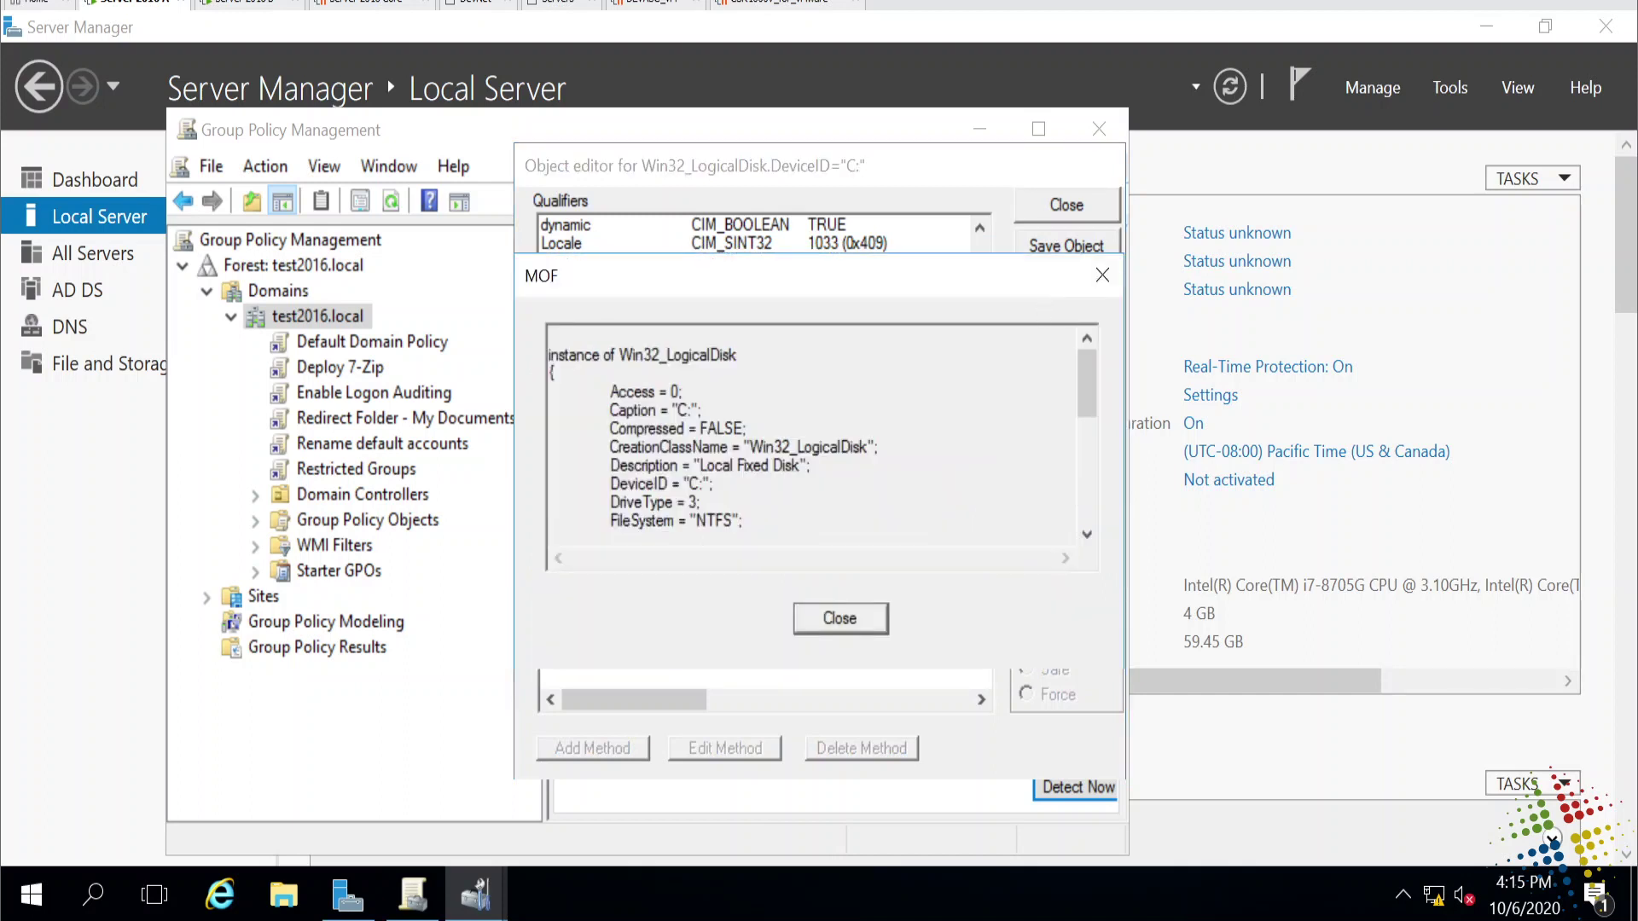
double_click(685, 409)
left_click_drag(707, 428, 683, 465)
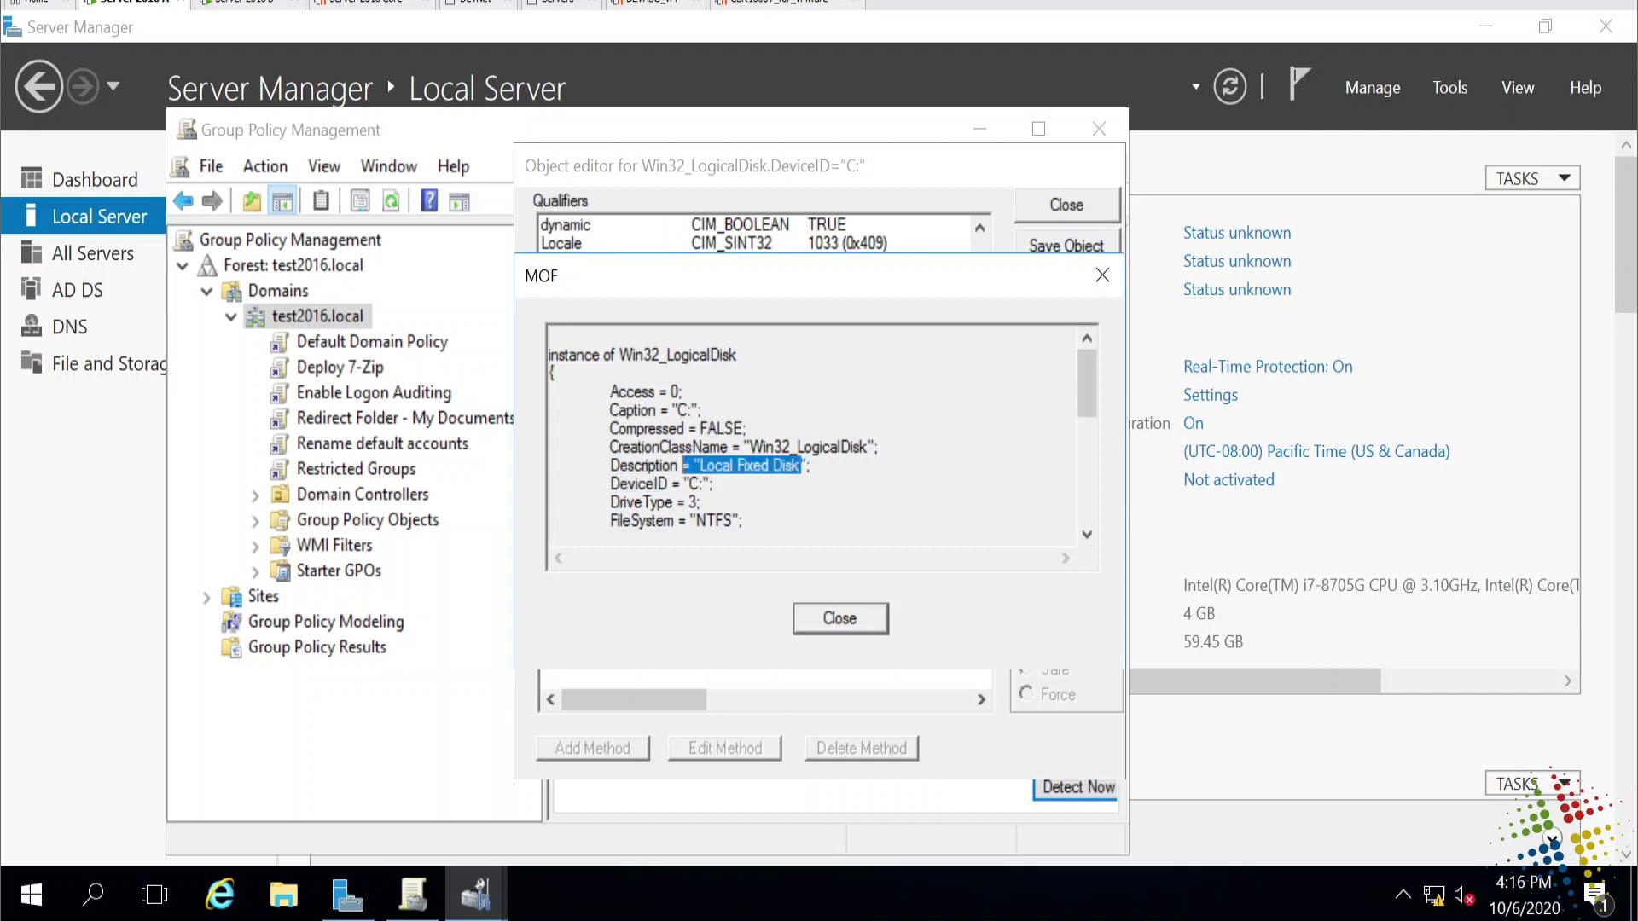
double_click(715, 520)
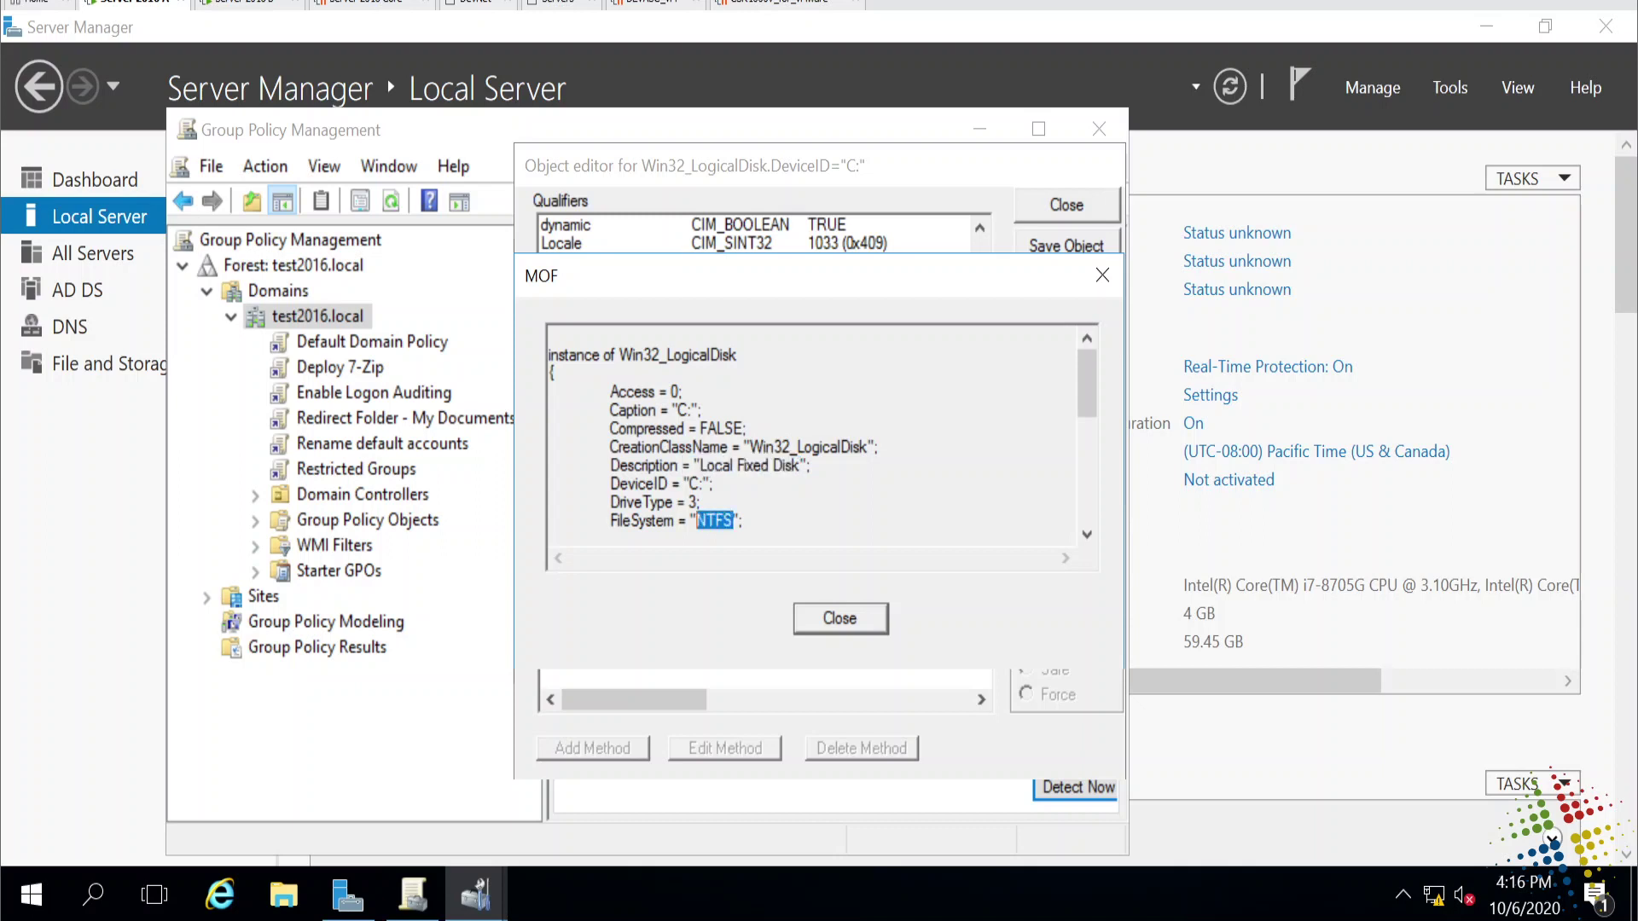
left_click_drag(1082, 402, 1083, 526)
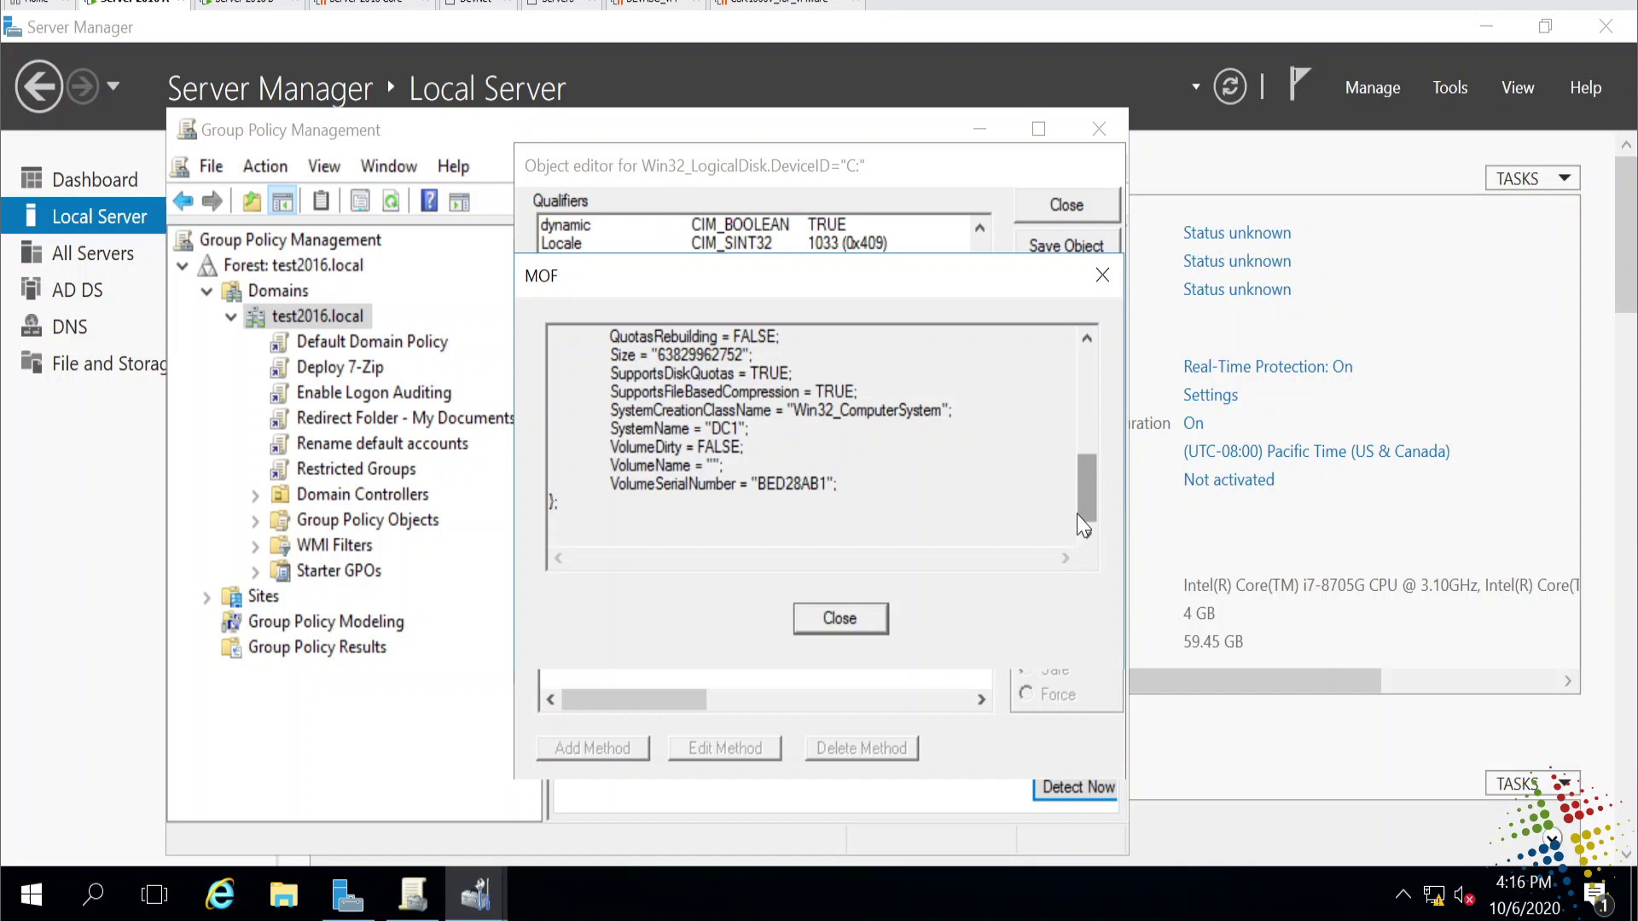
key("Escape")
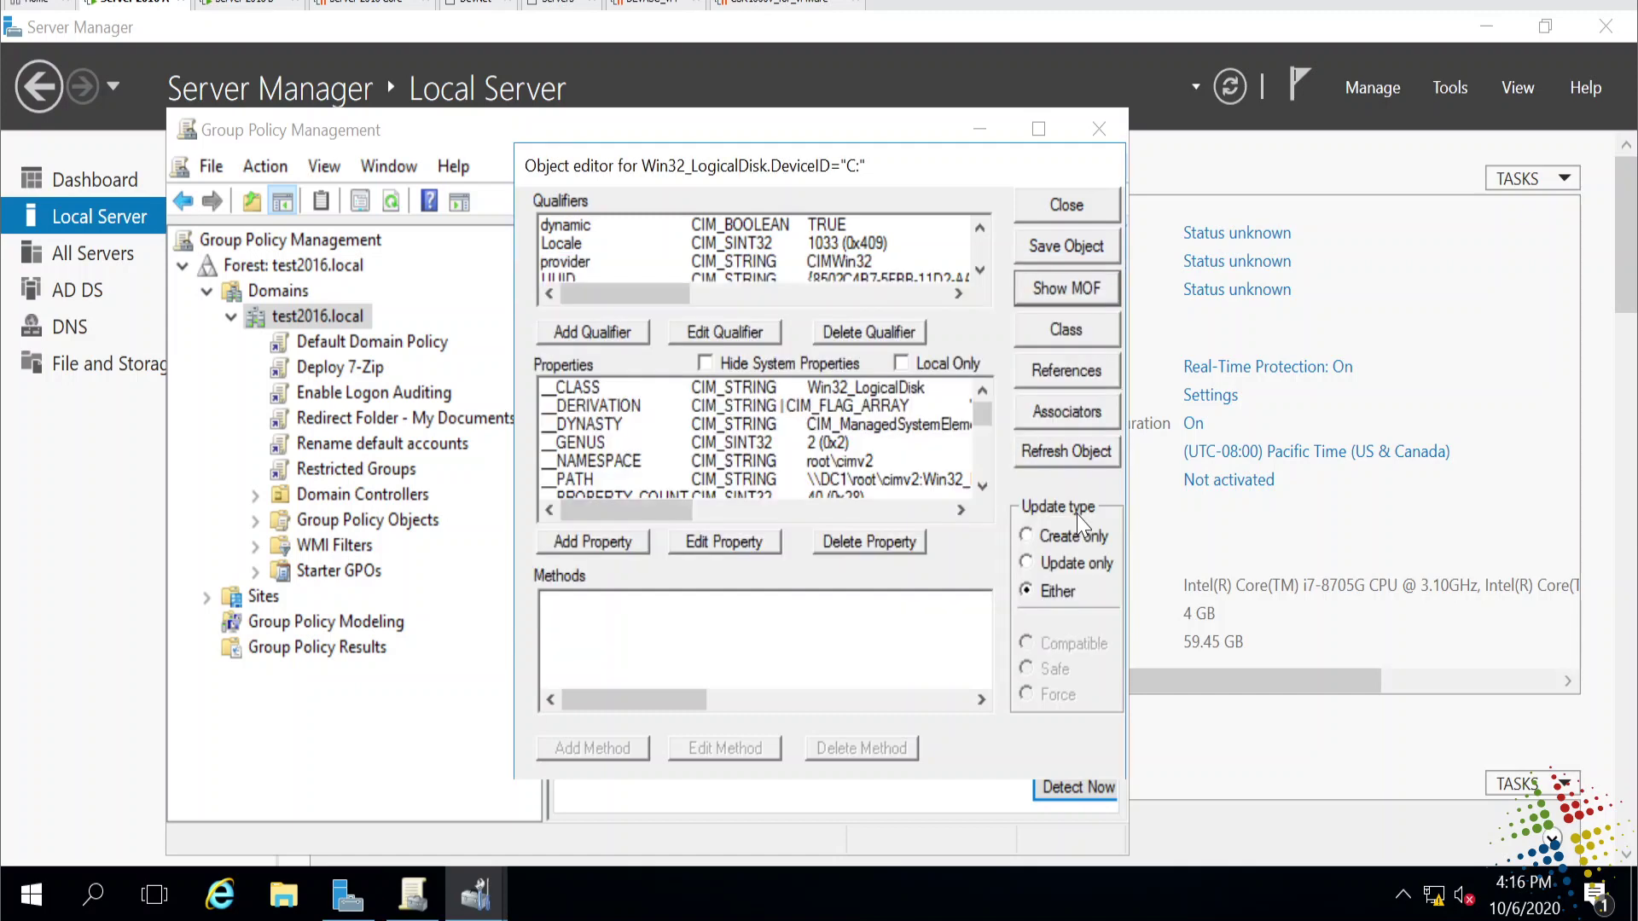
key("Escape")
key("Escape")
key("Escape")
key("Escape")
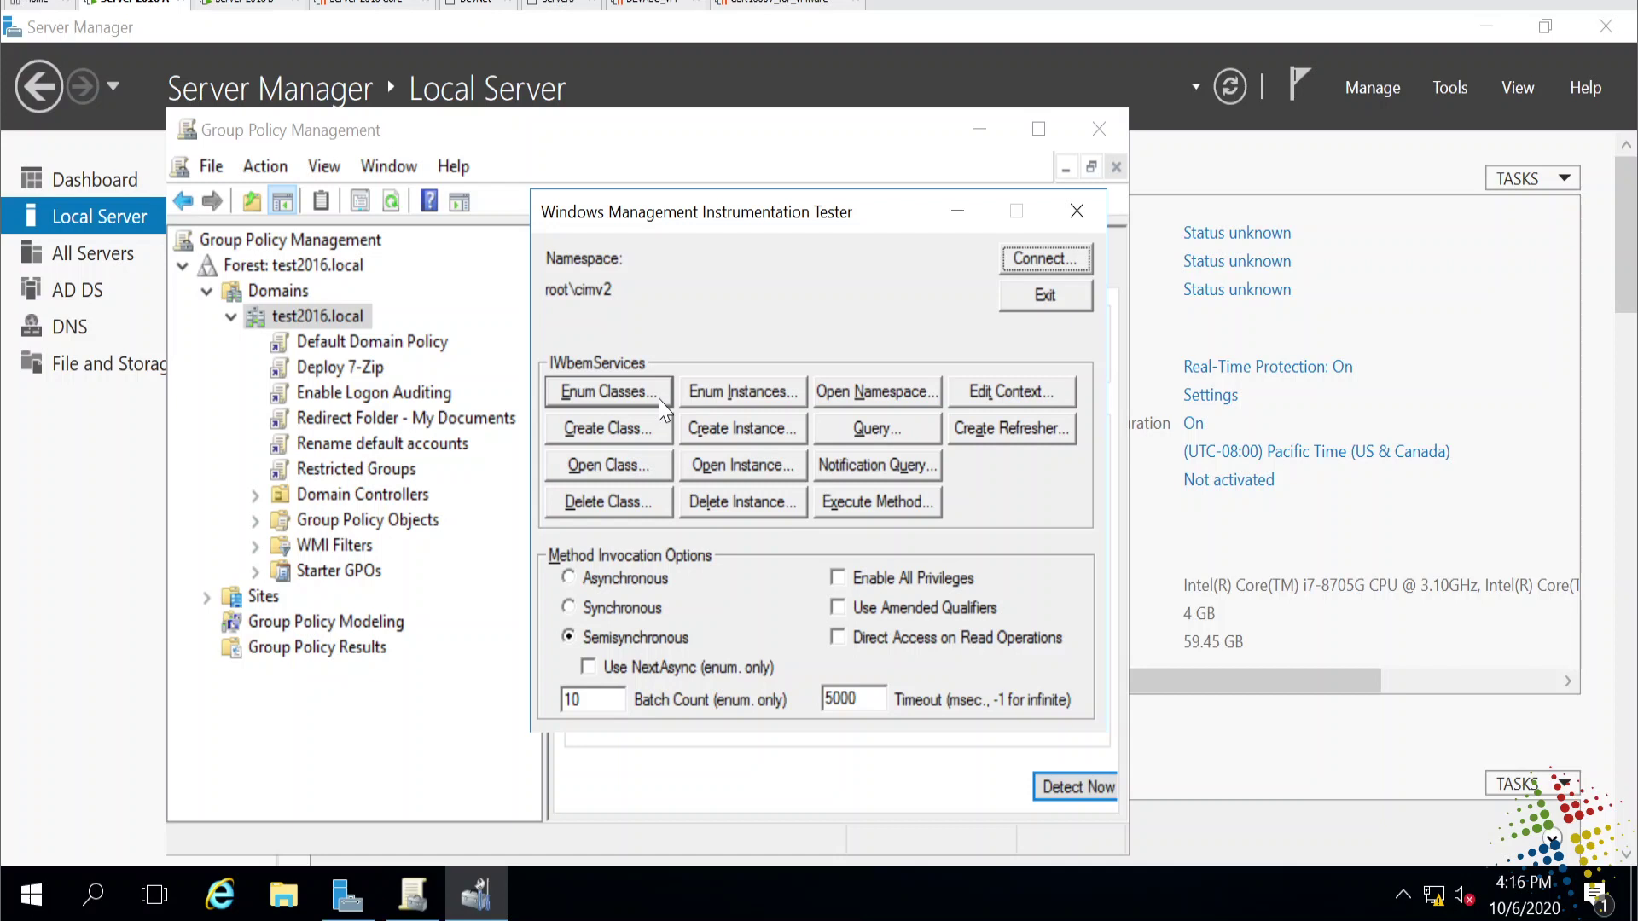
Run the WQL query 'select * from win32_logicaldisk', returning drives C: and D:.
left_click(912, 427)
type("select ")
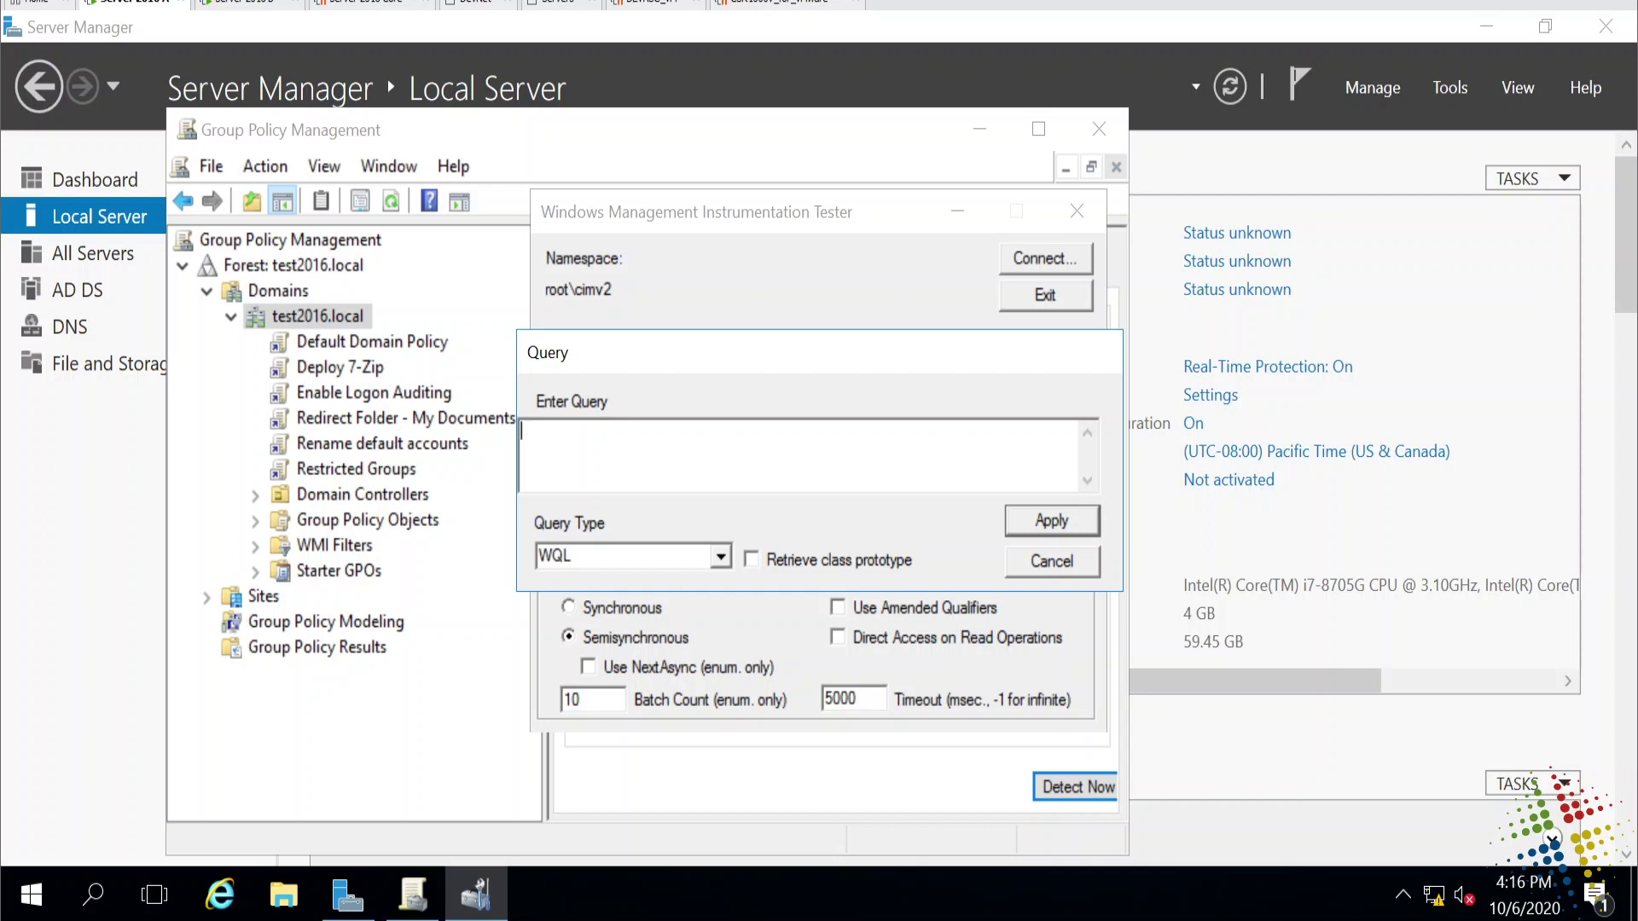
type("* from win32_lo")
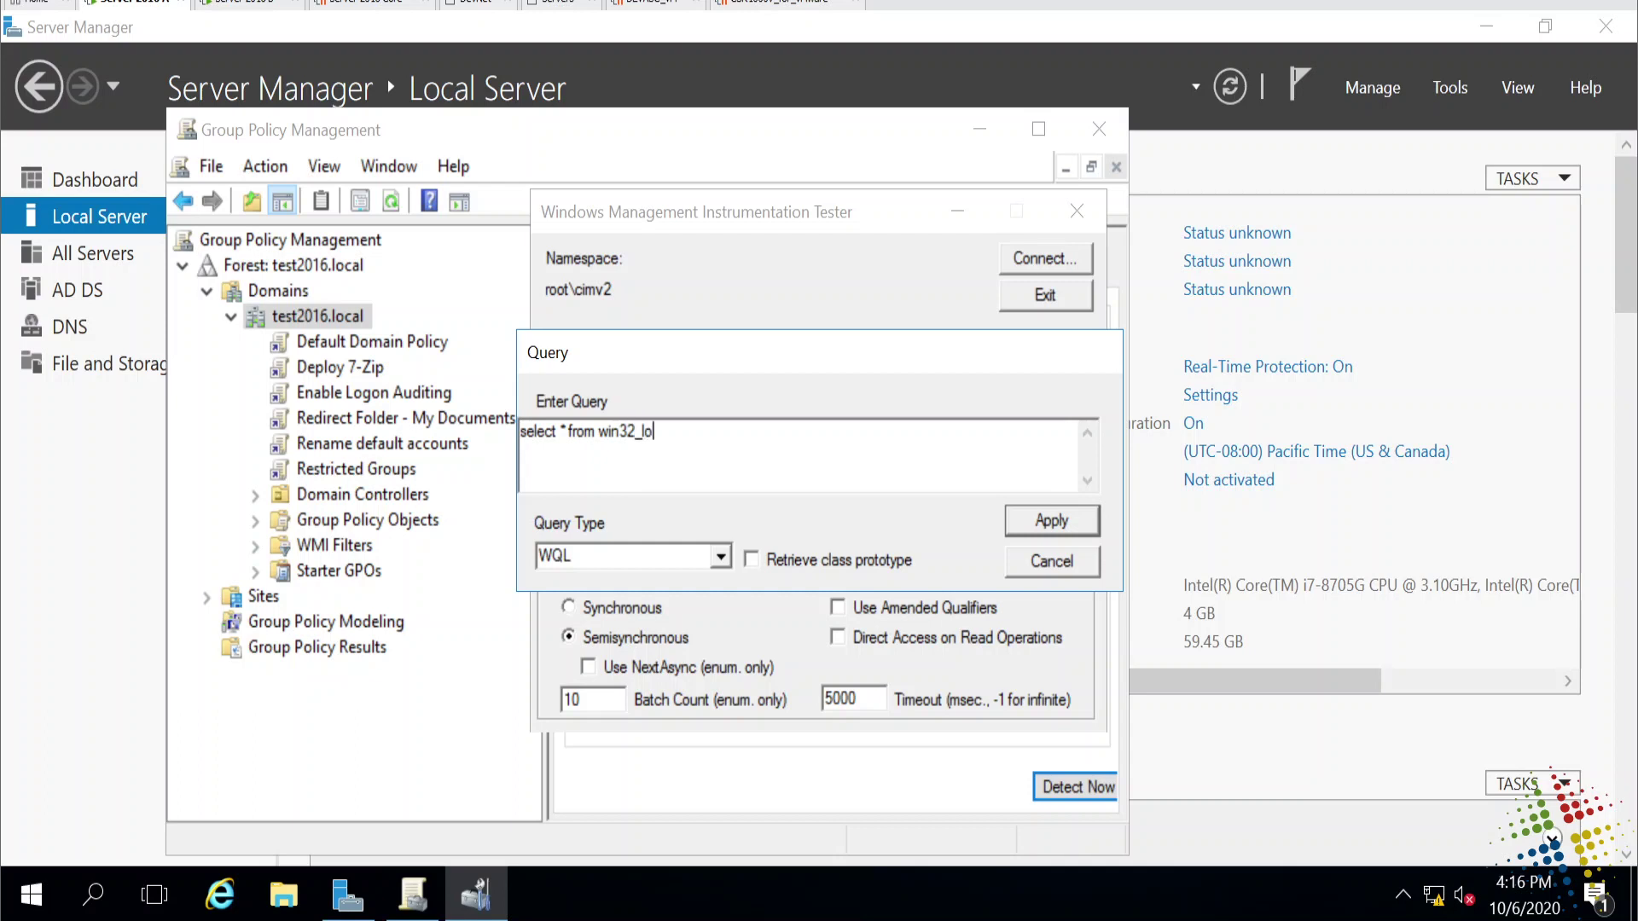
type("gicaldisk")
left_click(1055, 516)
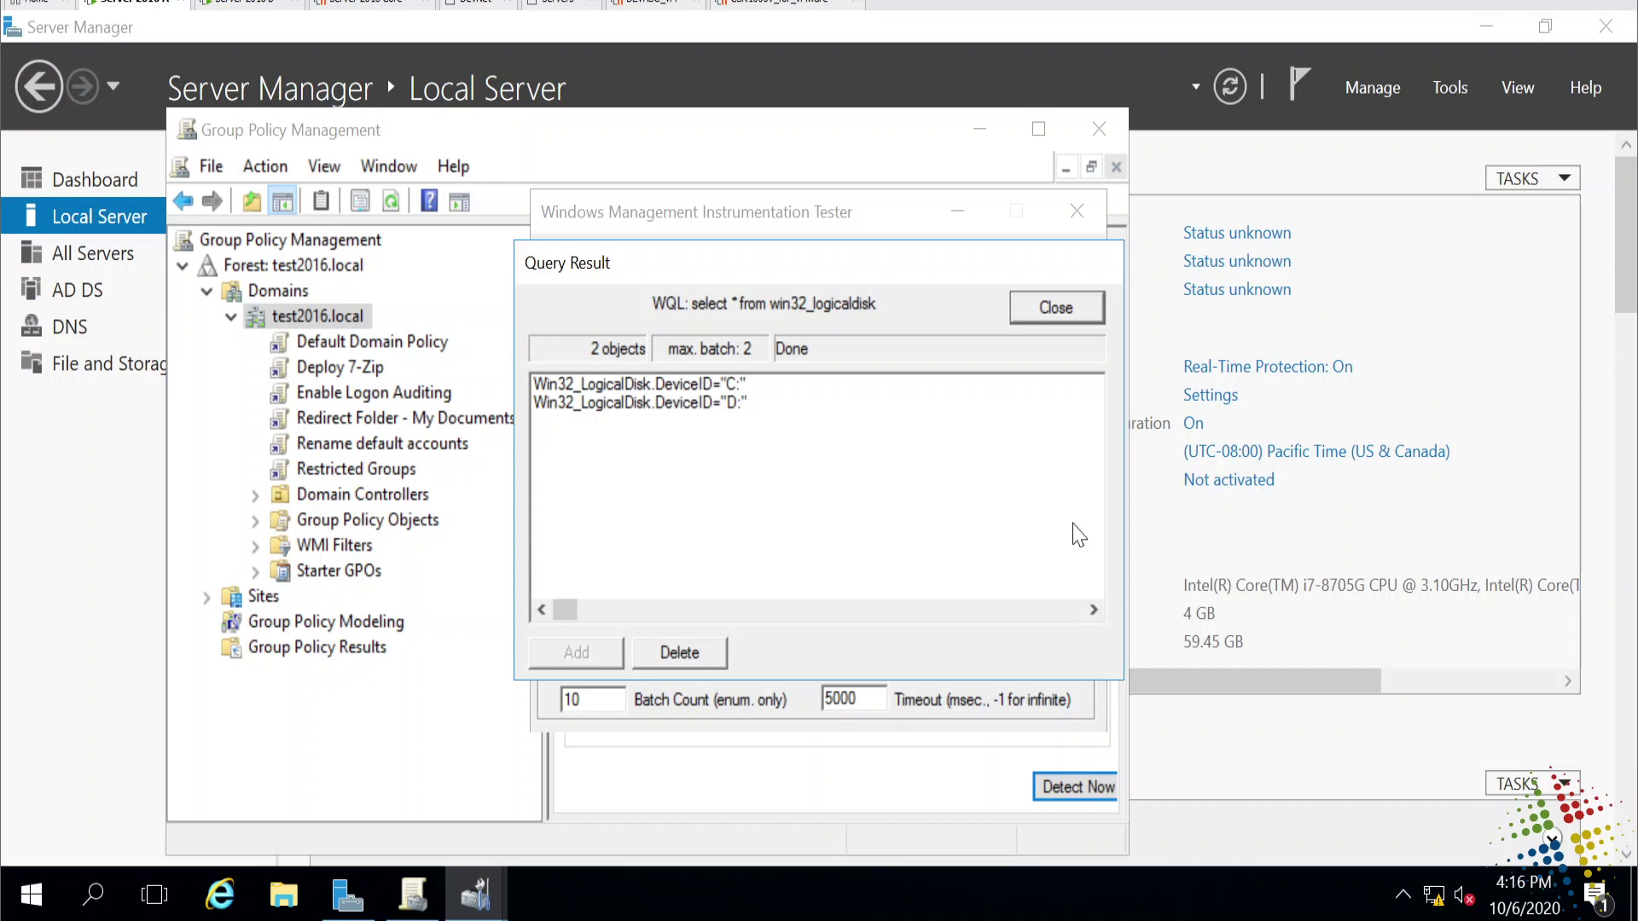
Change the previous query to 'select * from win32_Battery' and run it, getting 0 objects.
left_click(1054, 315)
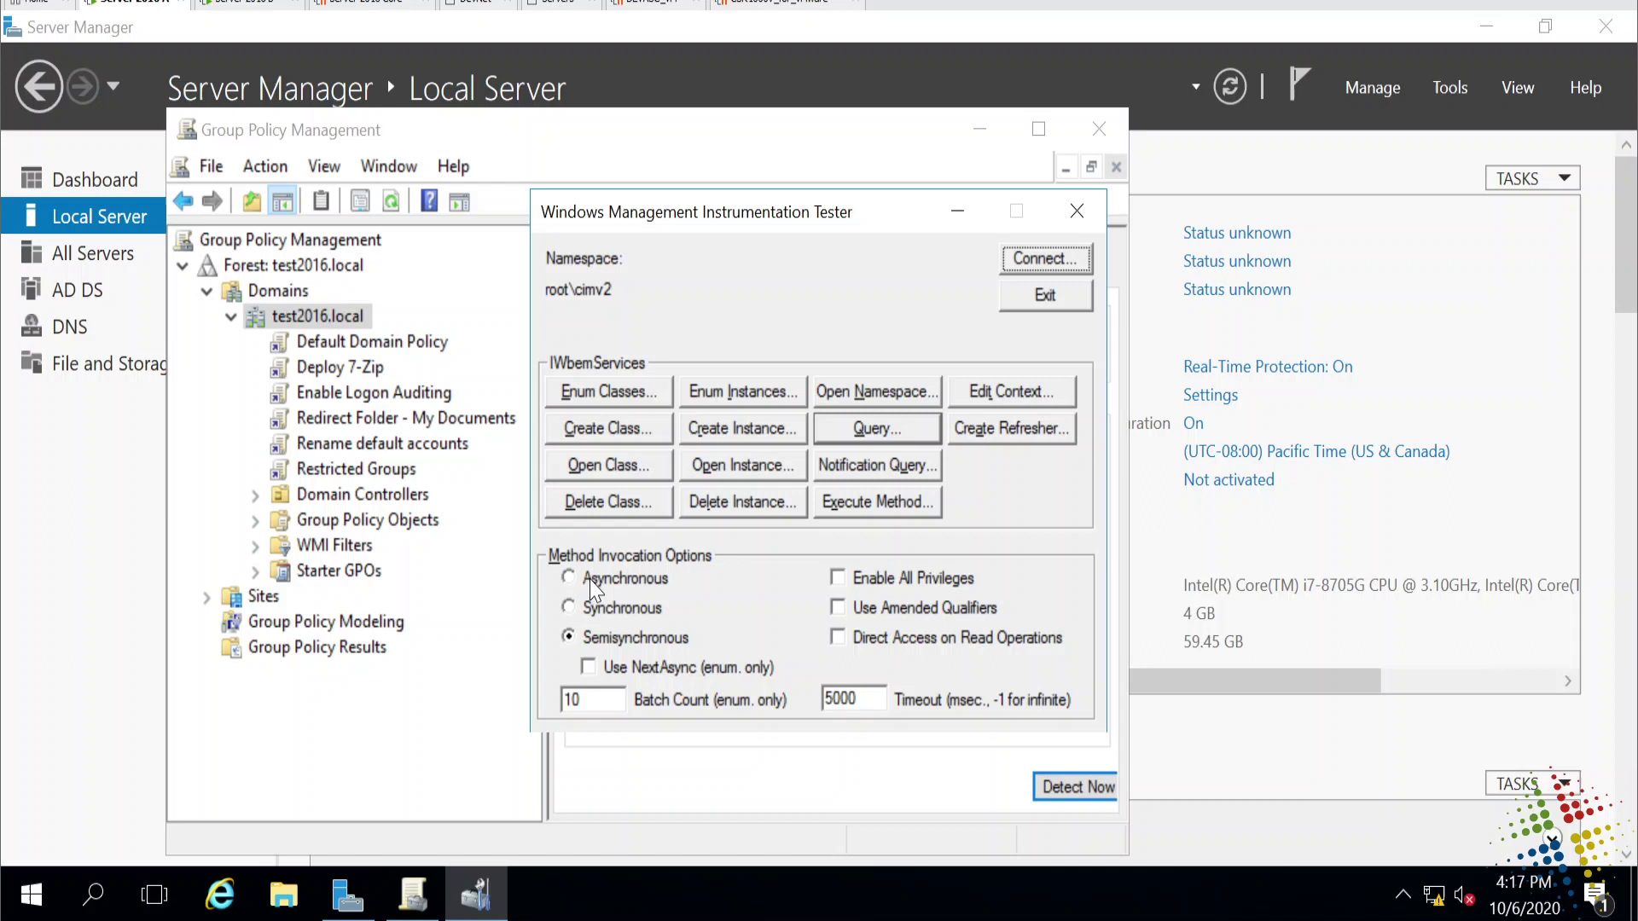
left_click(918, 429)
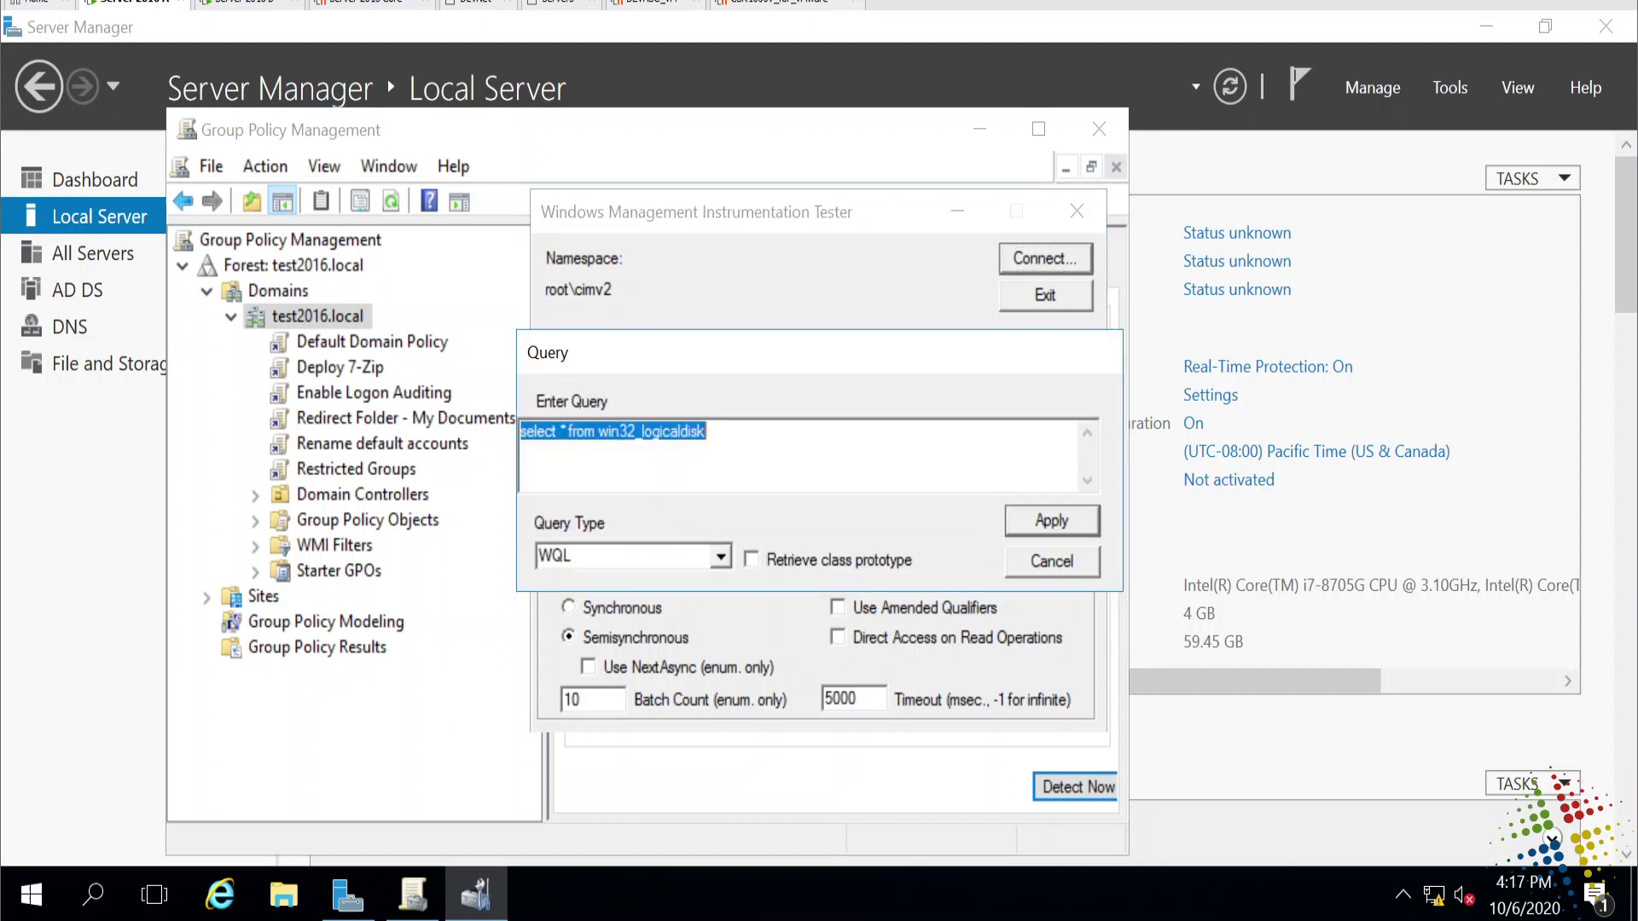
key("End")
key("shift+Left")
key("shift+Left")
key("shift+Left")
key("shift+Left")
key("shift+Left")
key("shift+Left")
key("shift+Left")
key("shift+Left")
key("shift+Left")
key("shift+Left")
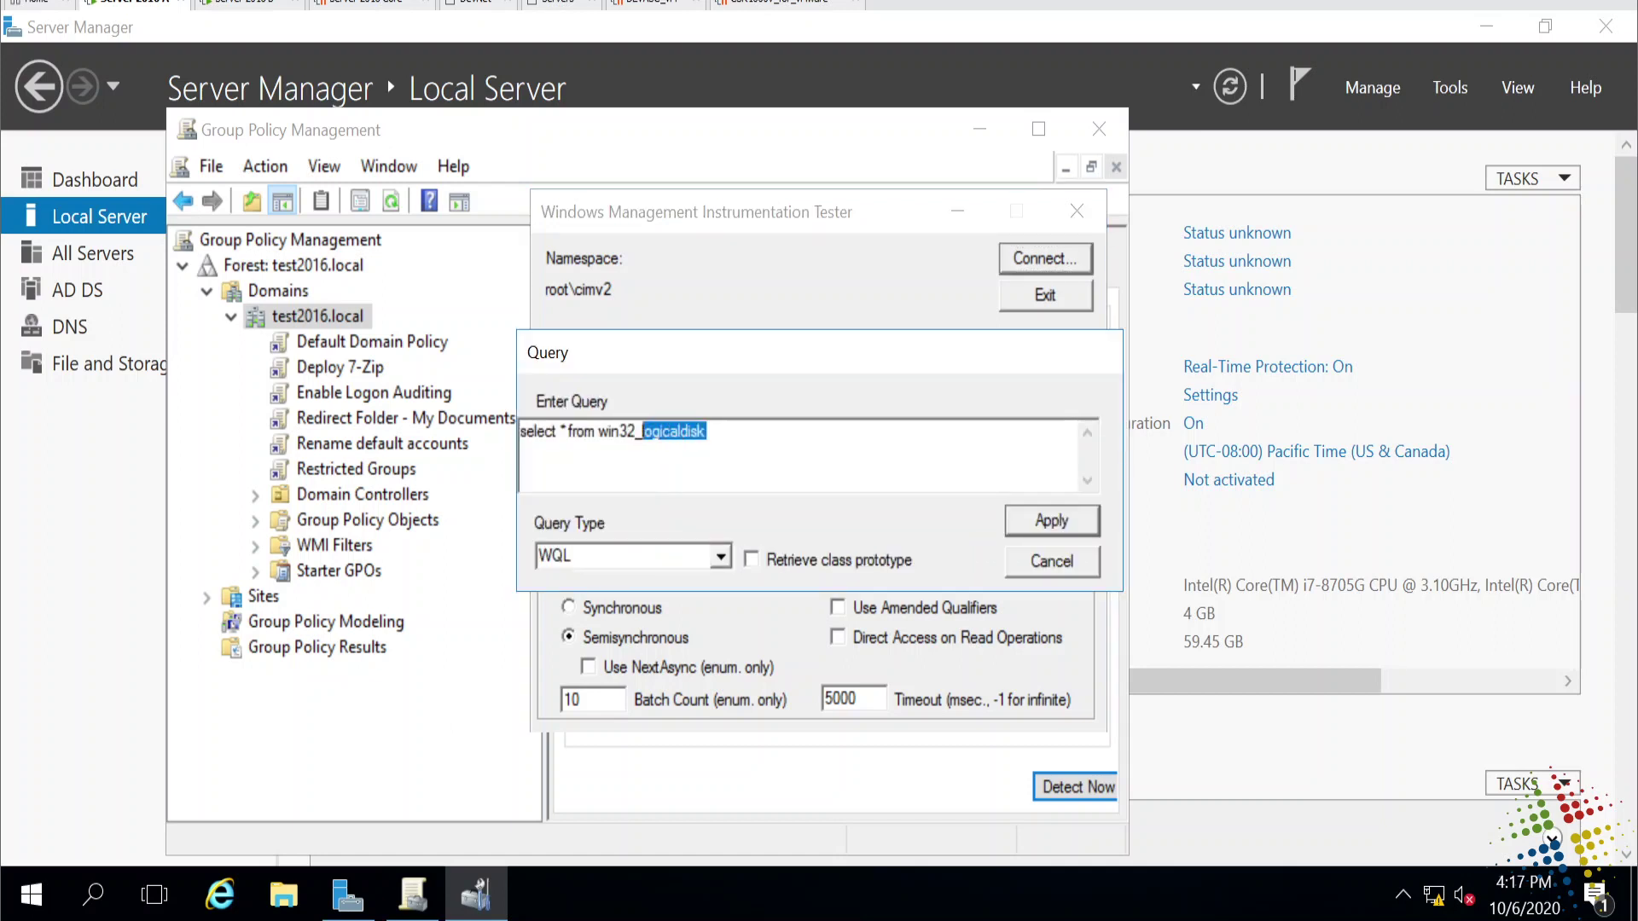
type("Battery")
left_click(1049, 520)
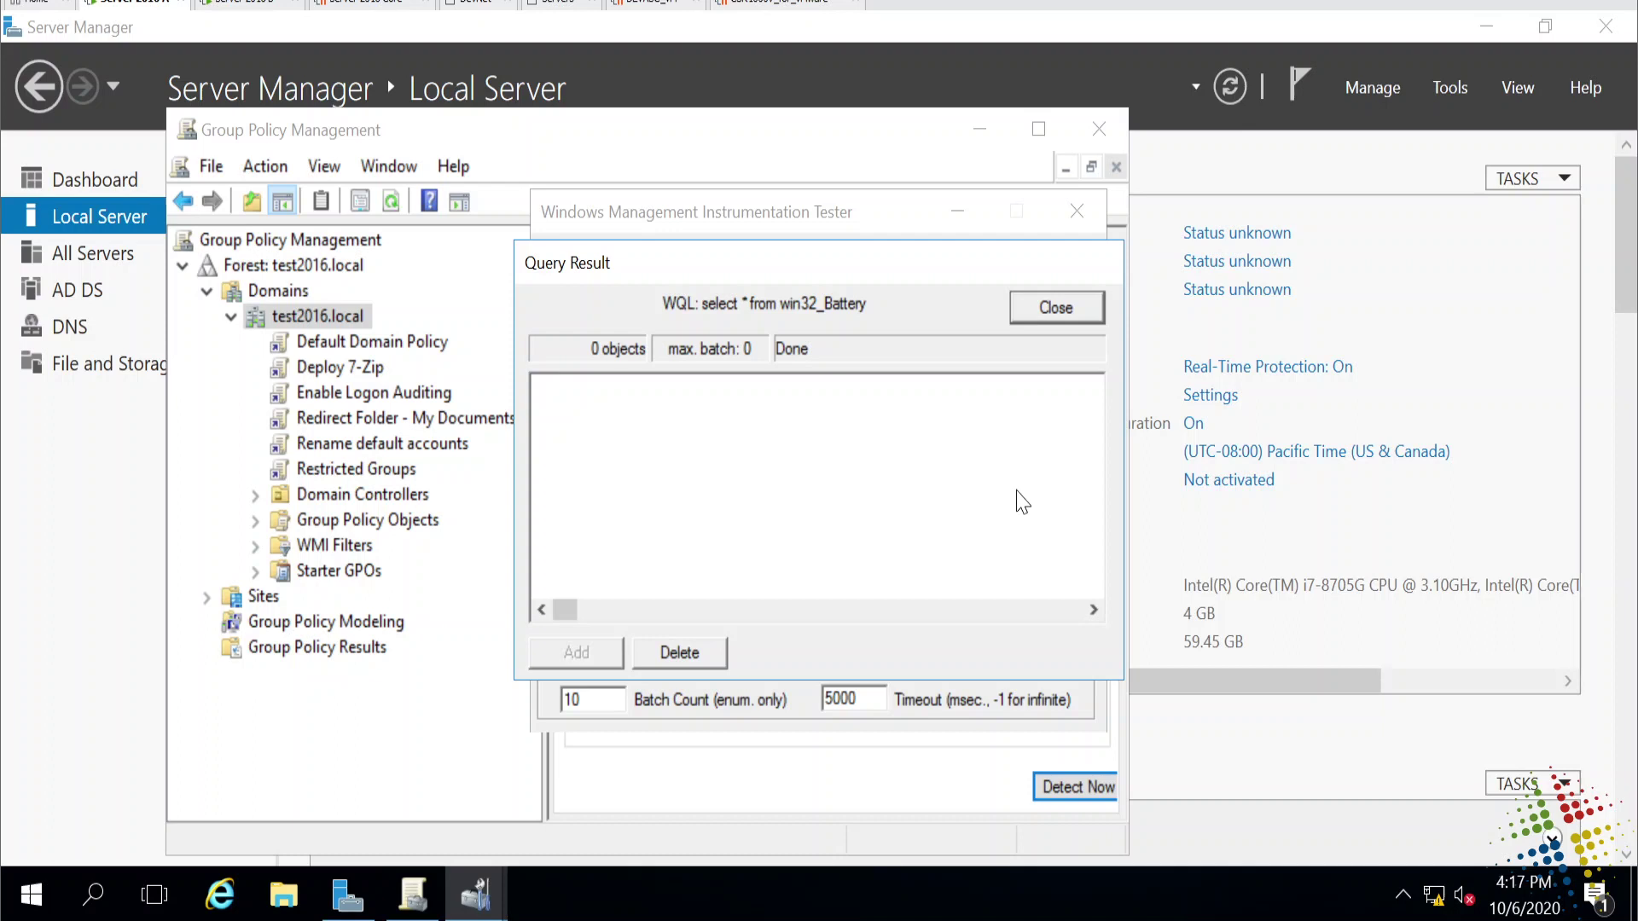
Highlight the win32_Battery query text in the empty result window, then close it.
left_click_drag(870, 304, 699, 304)
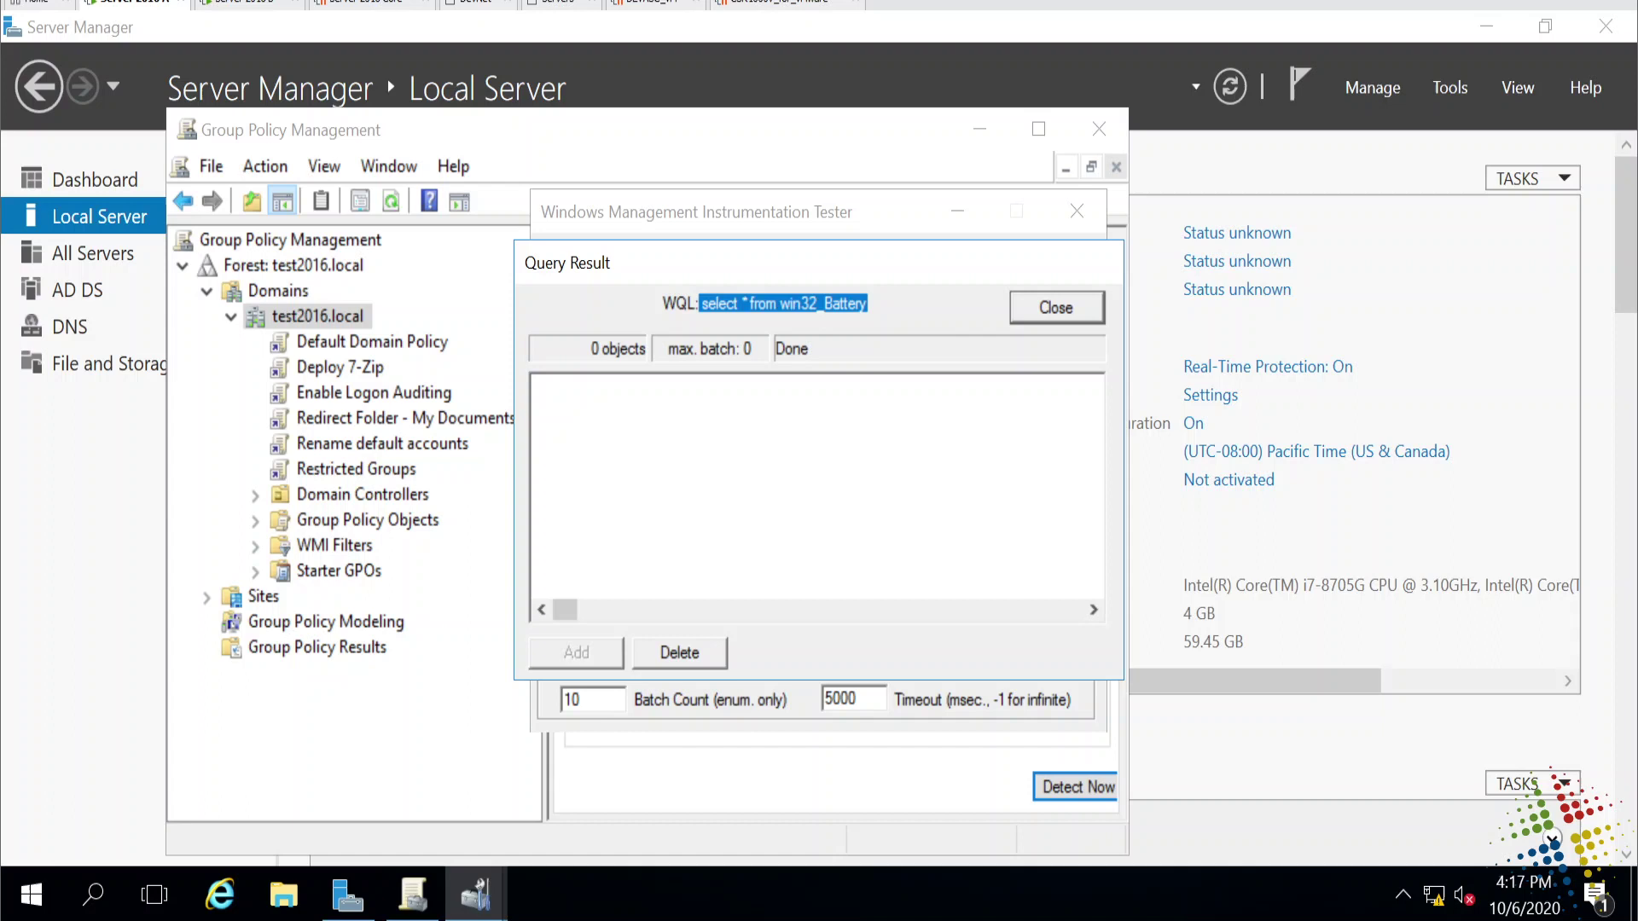
key("Home")
key("shift+Right")
key("shift+Right")
key("shift+Right")
key("shift+Right")
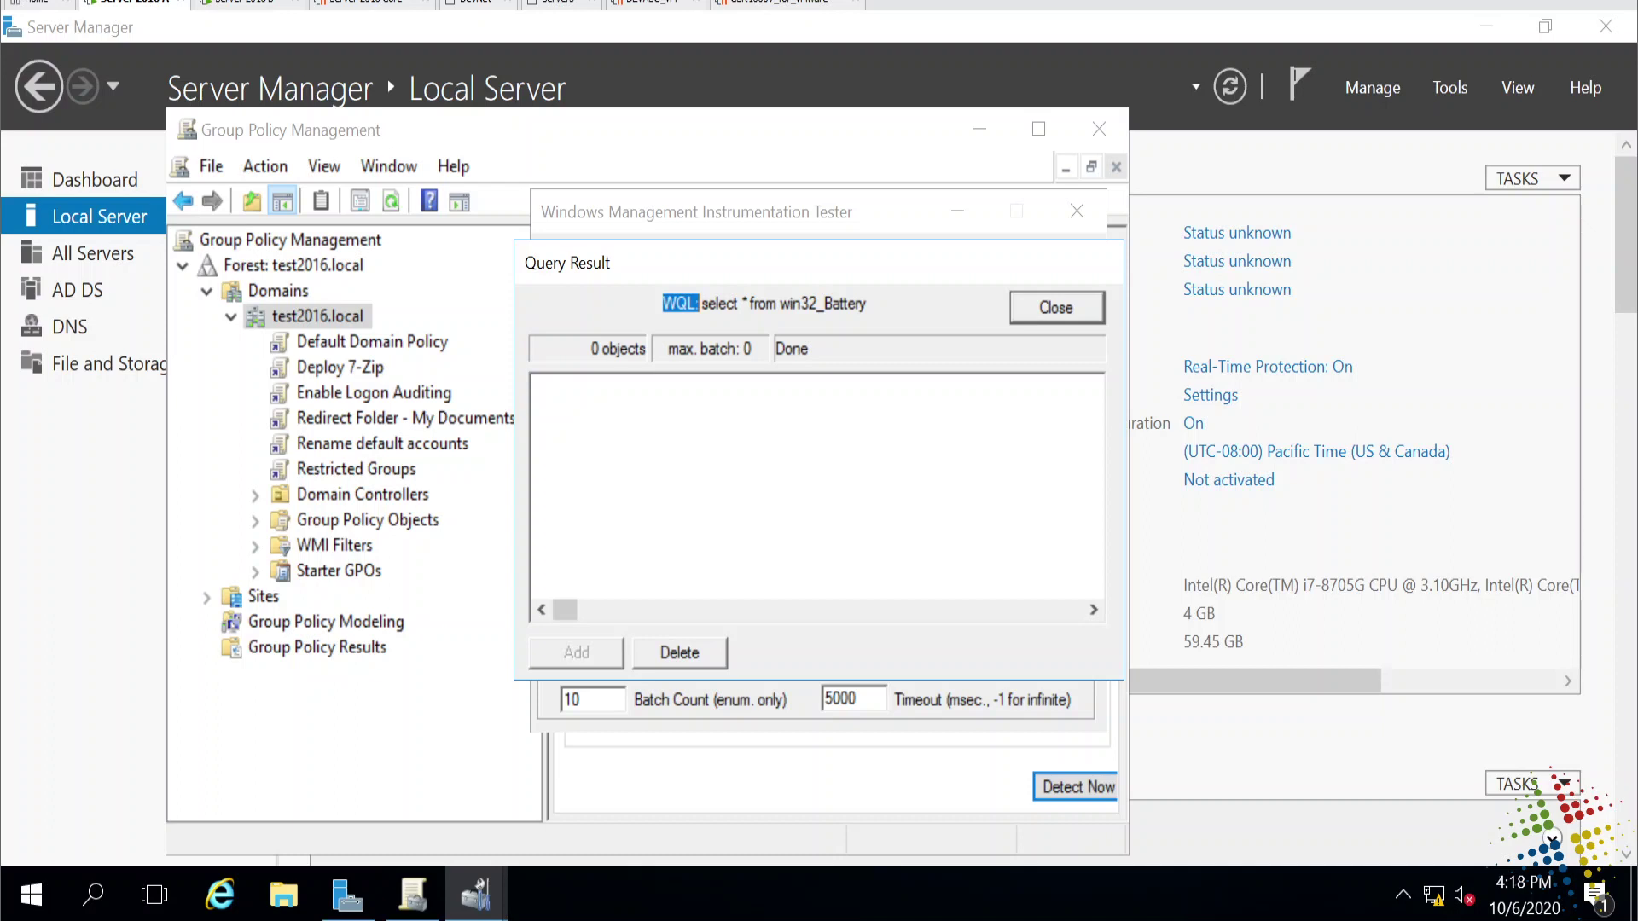
left_click(1055, 306)
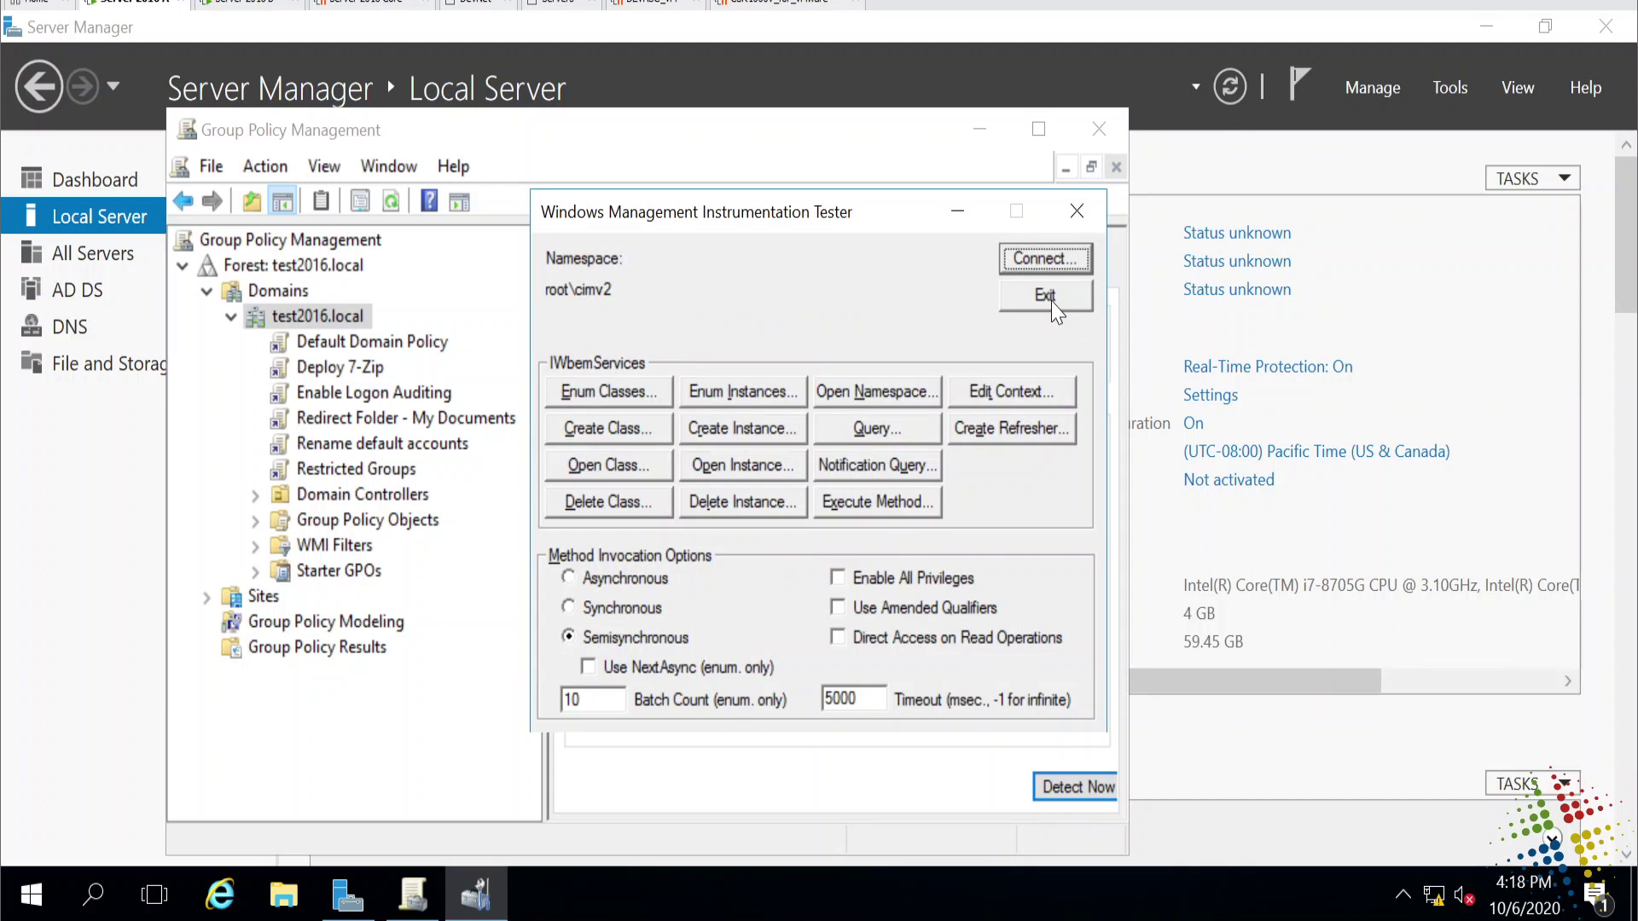
Exit wbemtest, open the Deploy 7-Zip GPO link past the warning, and enlarge the console.
left_click(1045, 296)
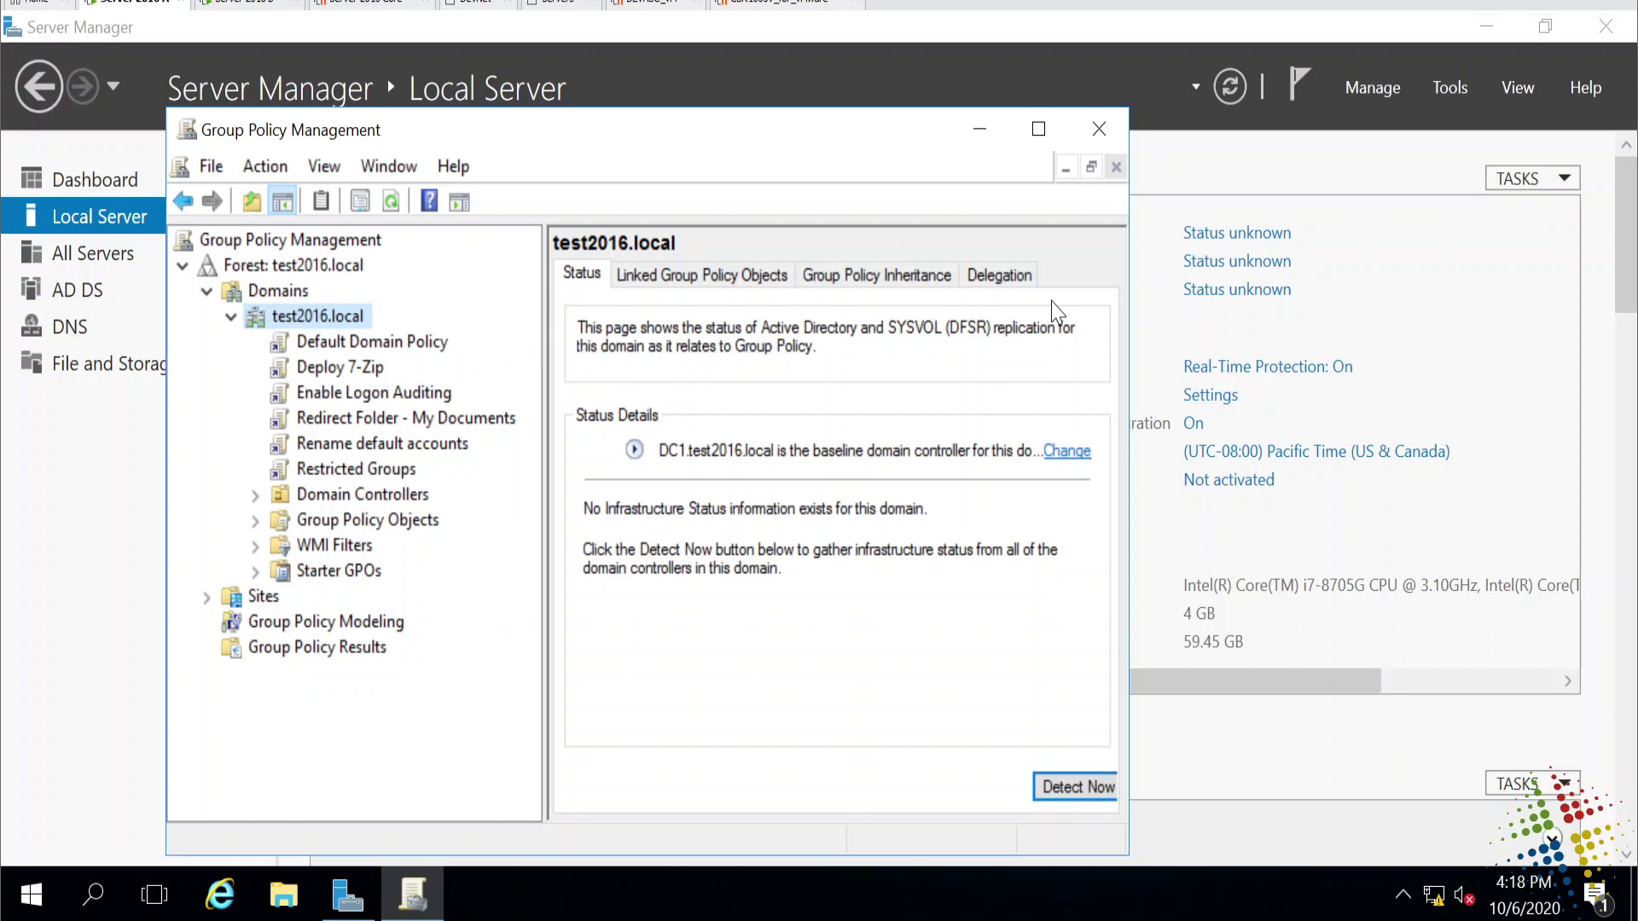
left_click(315, 367)
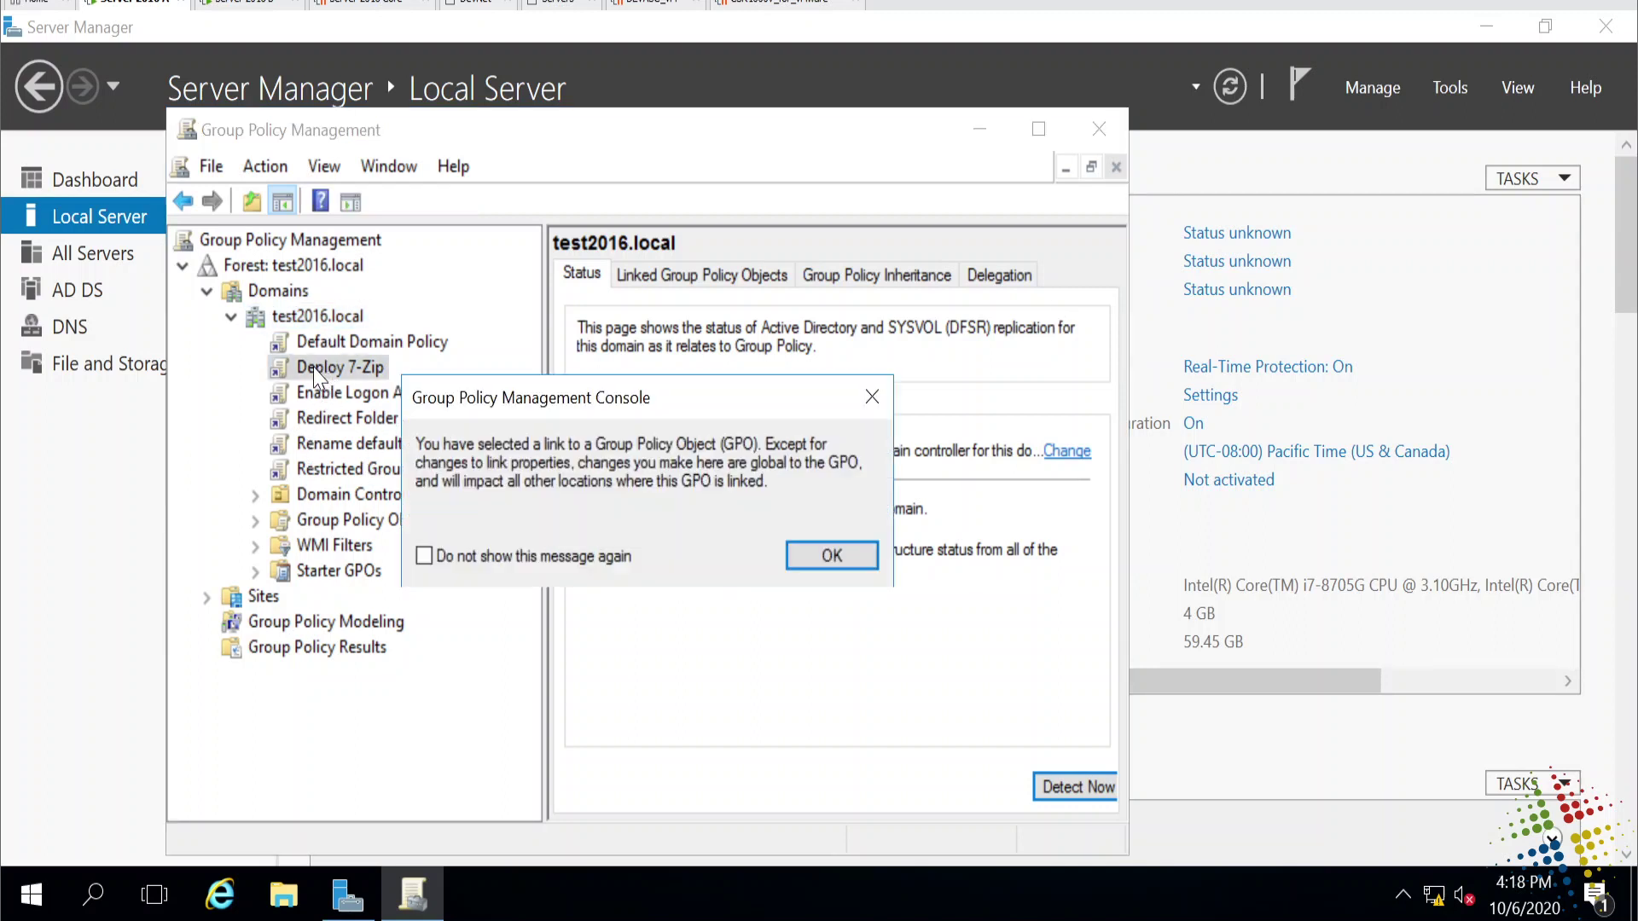
left_click(793, 553)
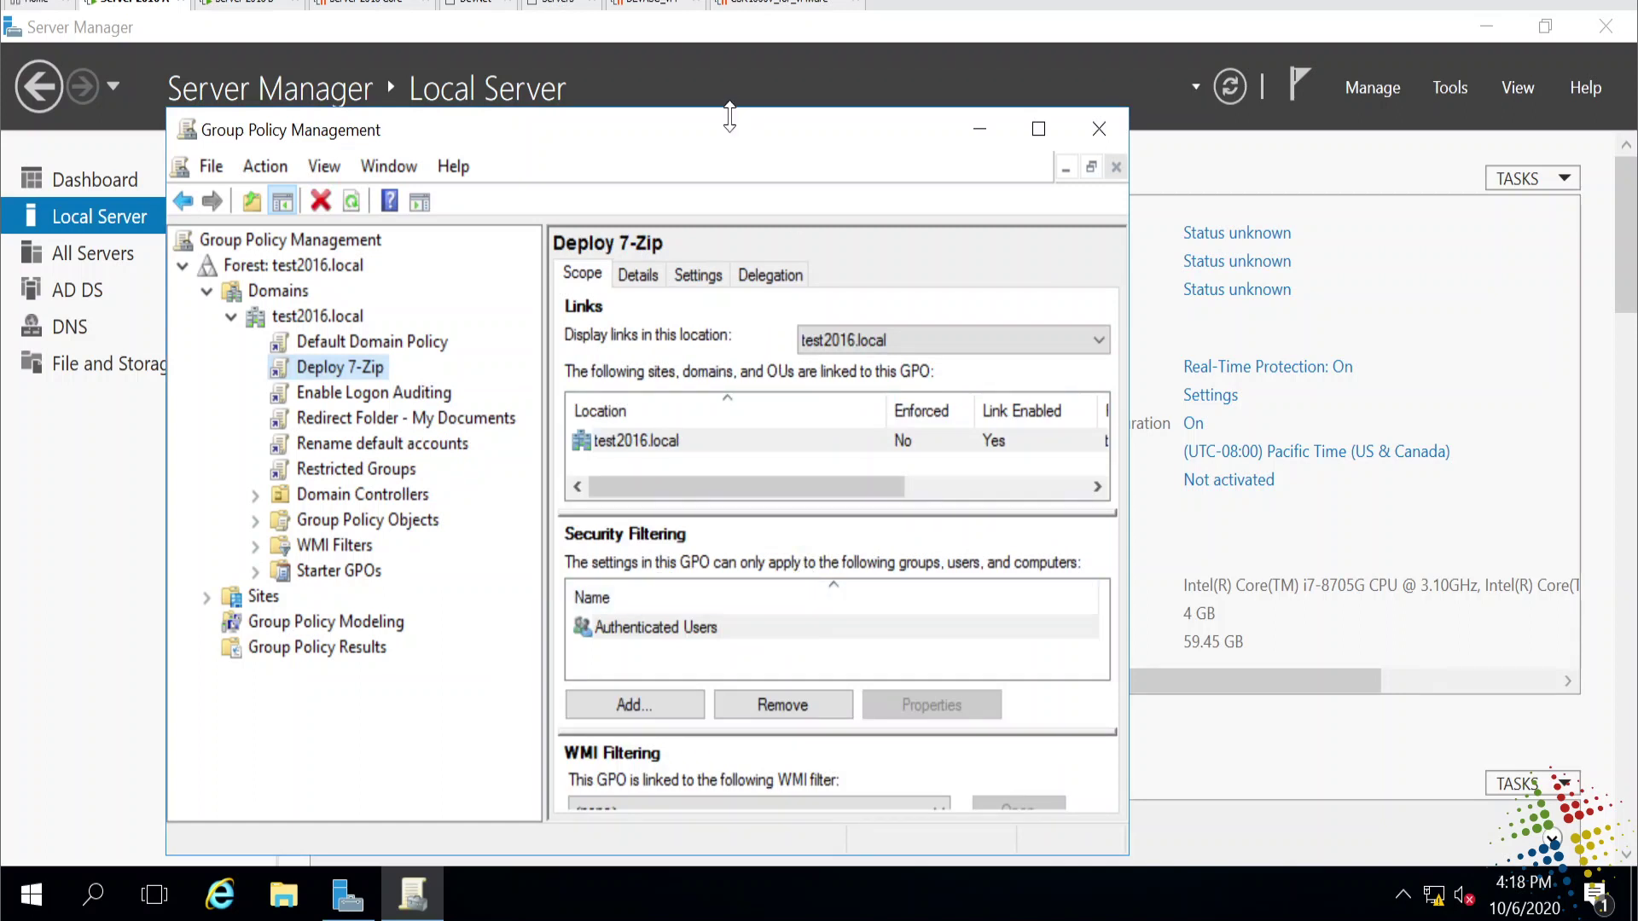
left_click_drag(727, 110, 727, 45)
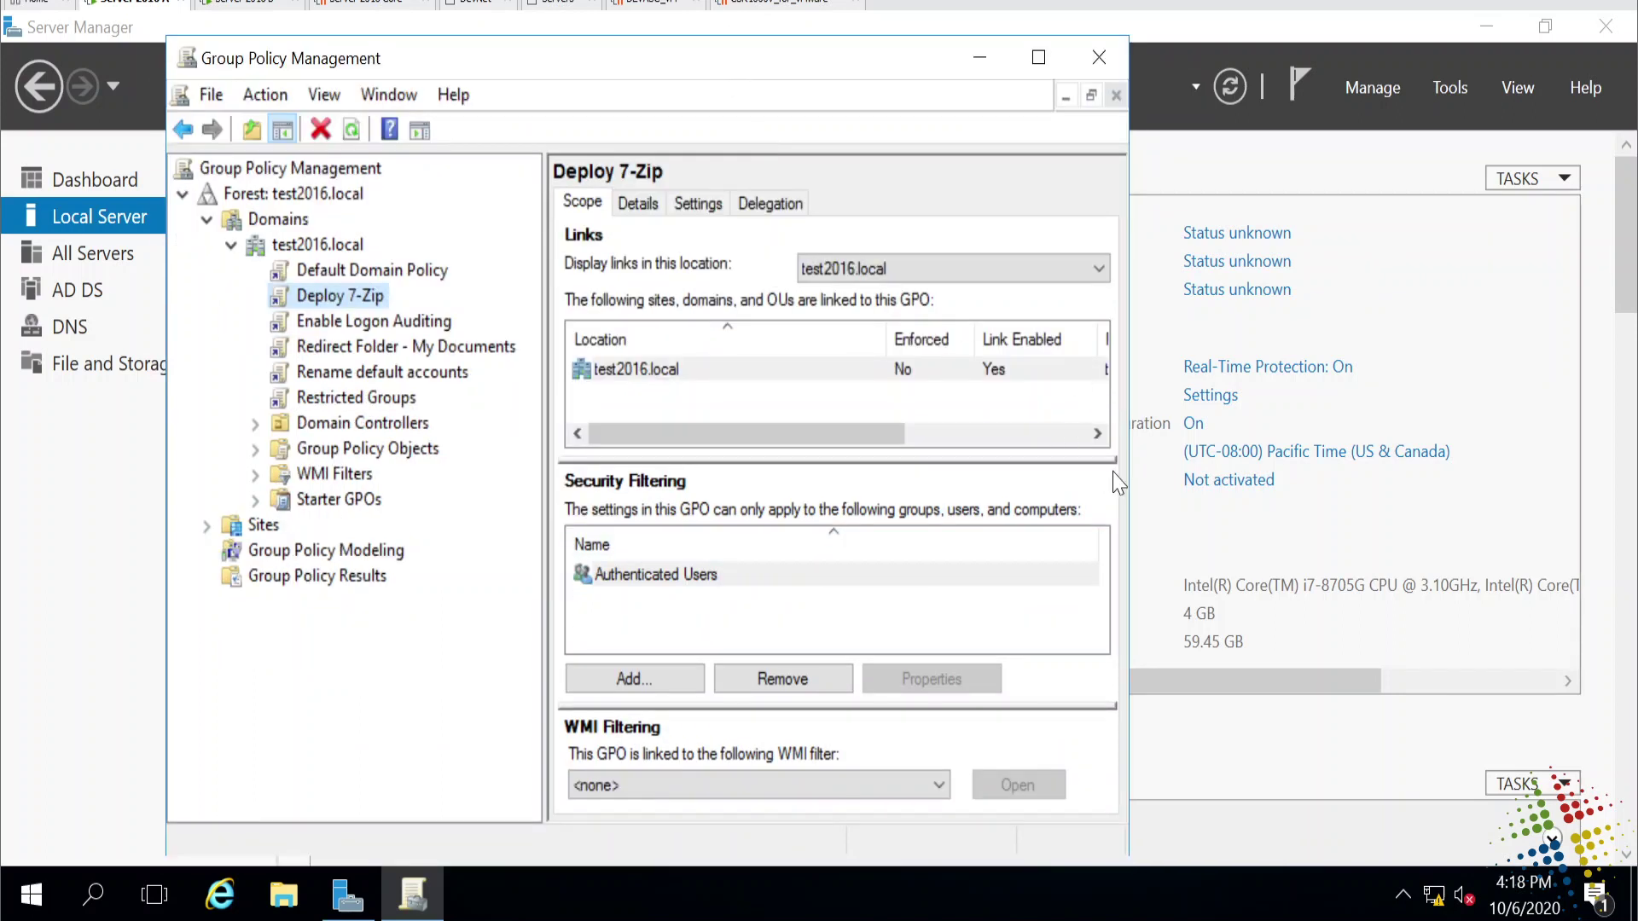
left_click_drag(1130, 478, 1406, 468)
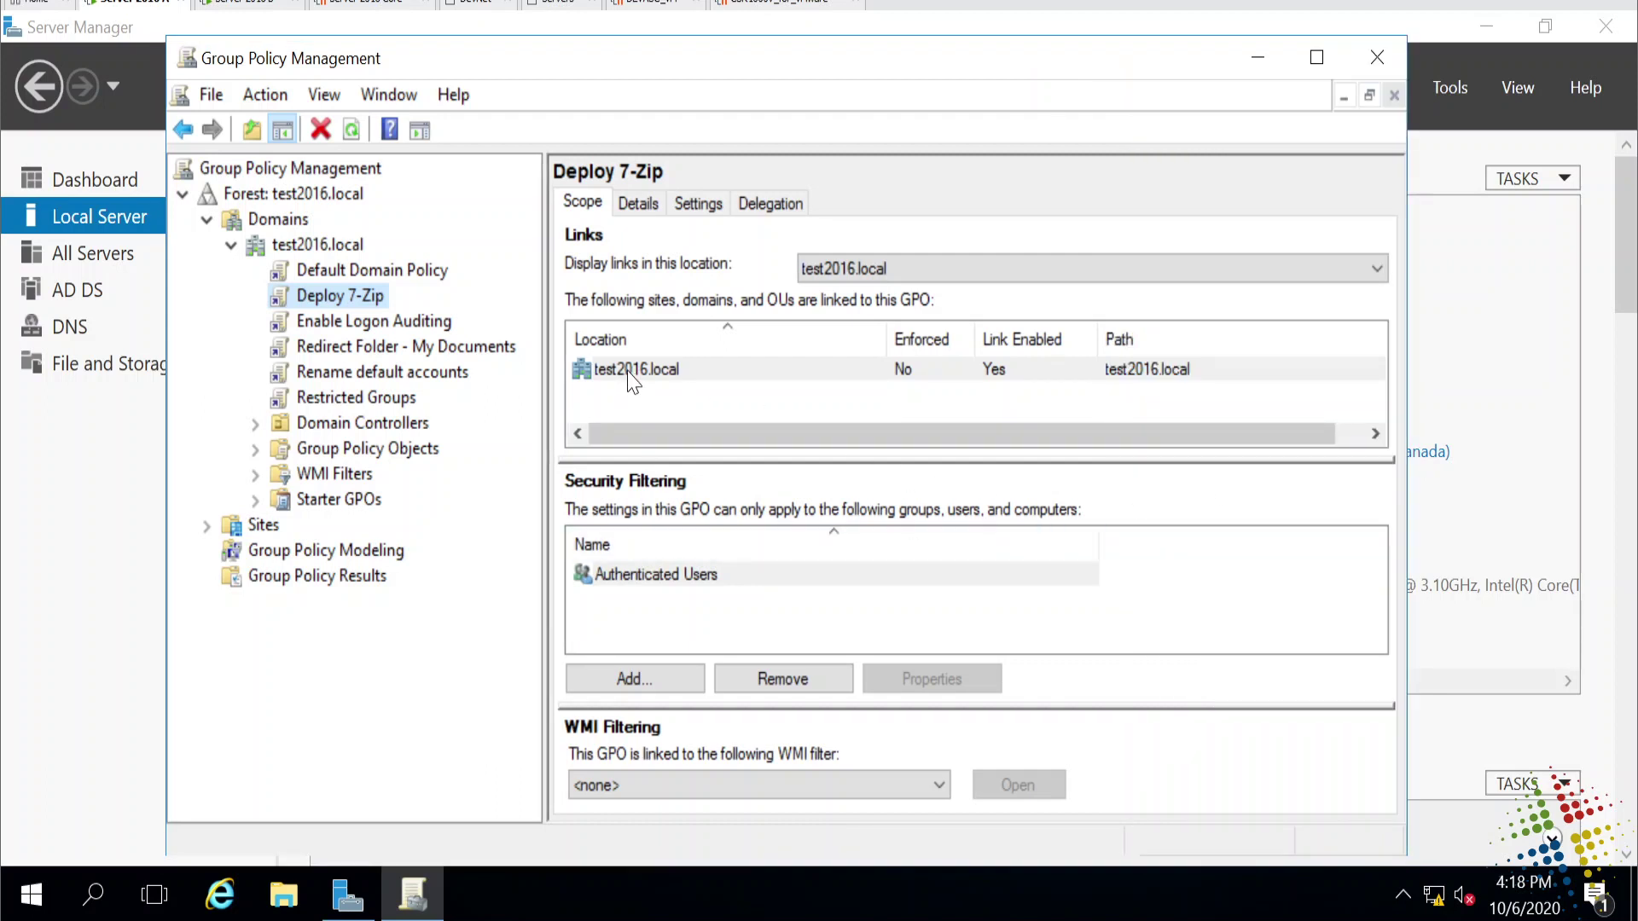
left_click(656, 597)
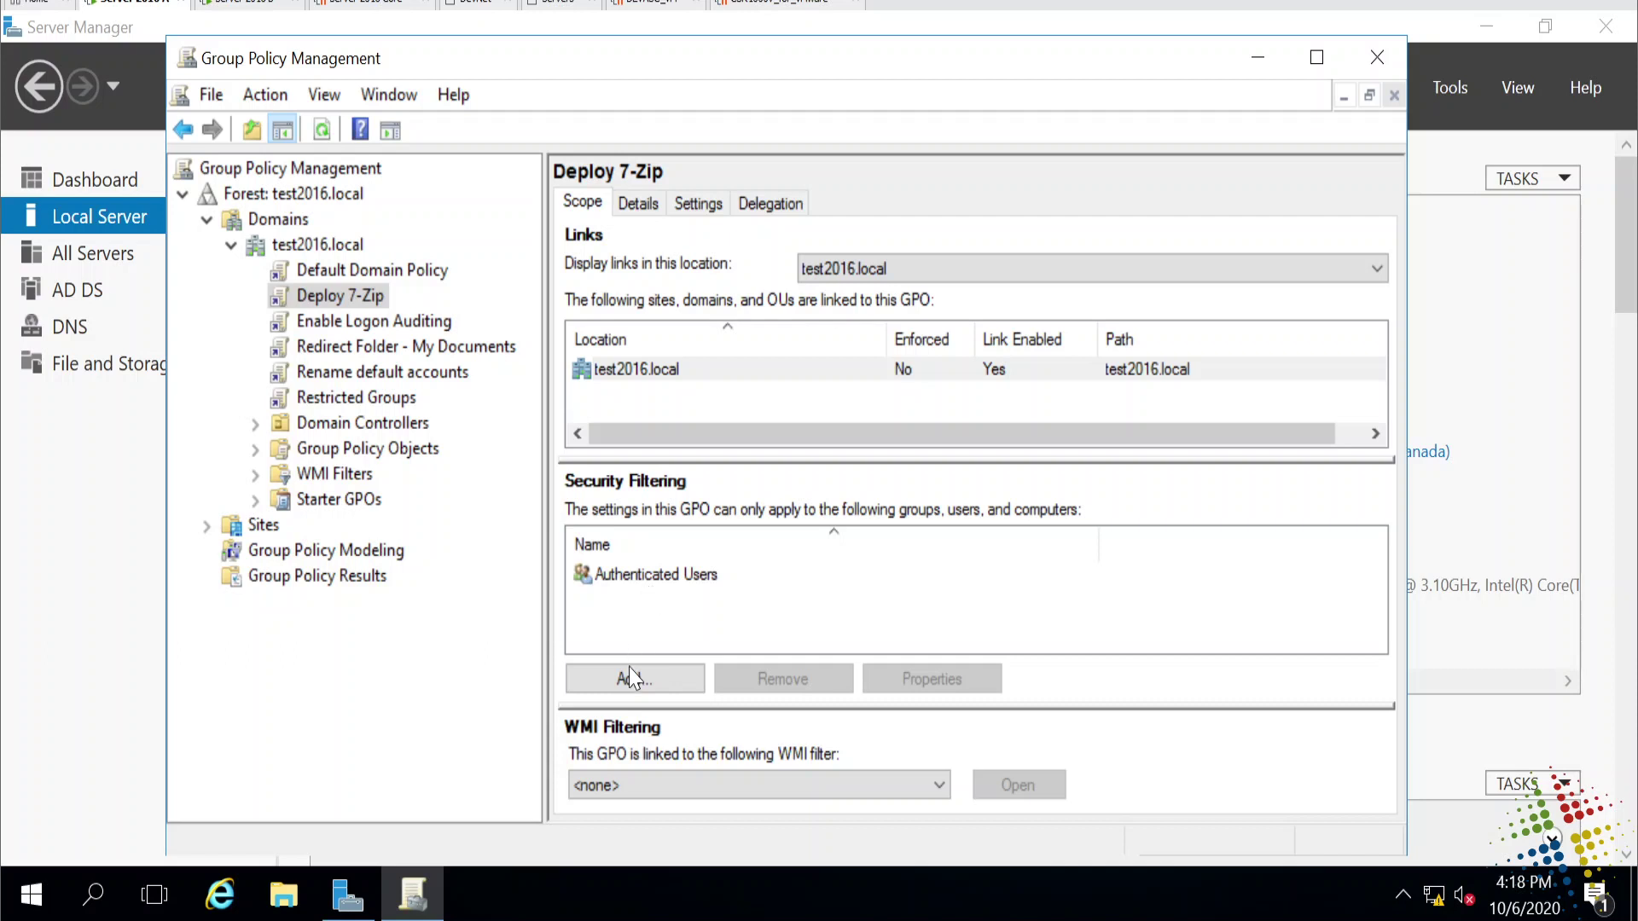
Check the GPO's WMI filter list, then choose New on the domain's WMI Filters node.
left_click(940, 788)
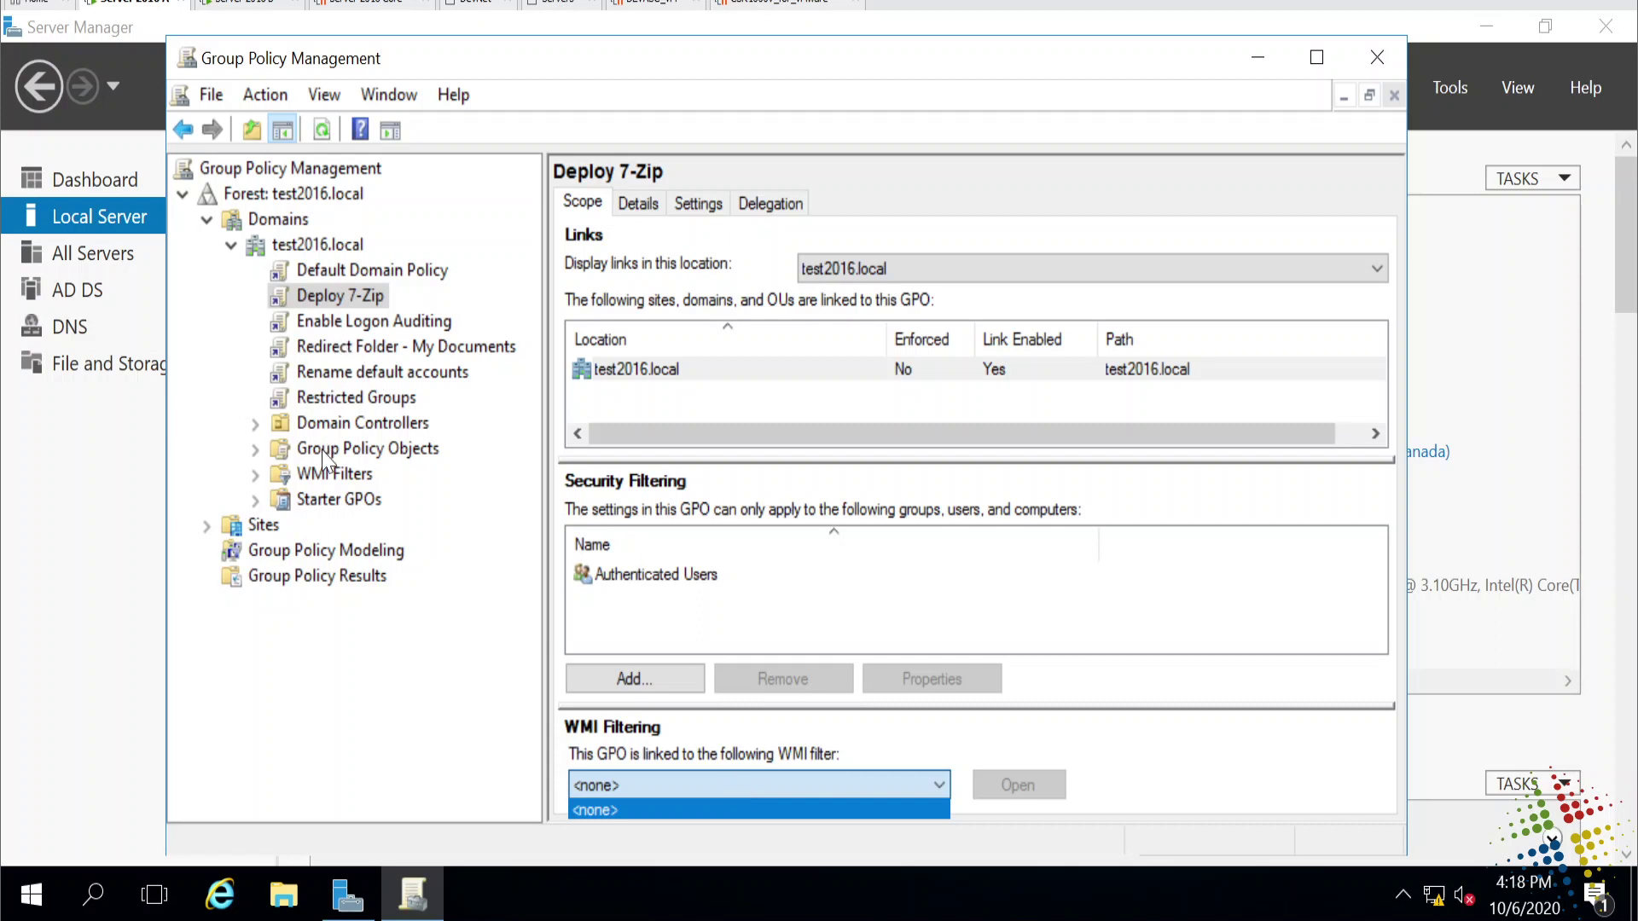
left_click(295, 482)
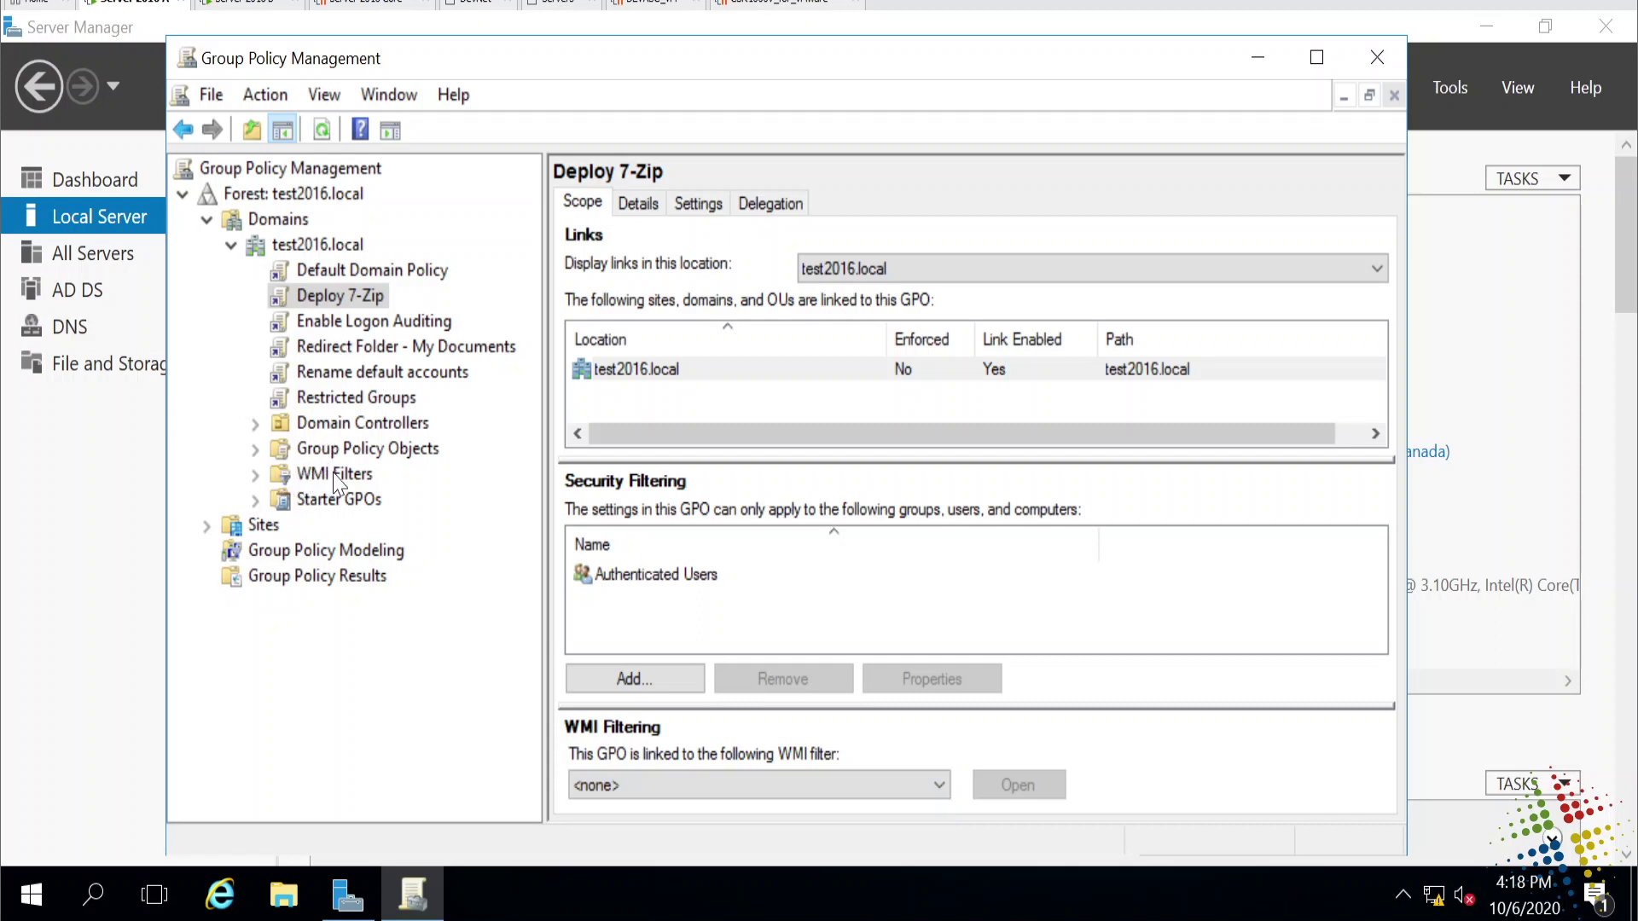
left_click(336, 478)
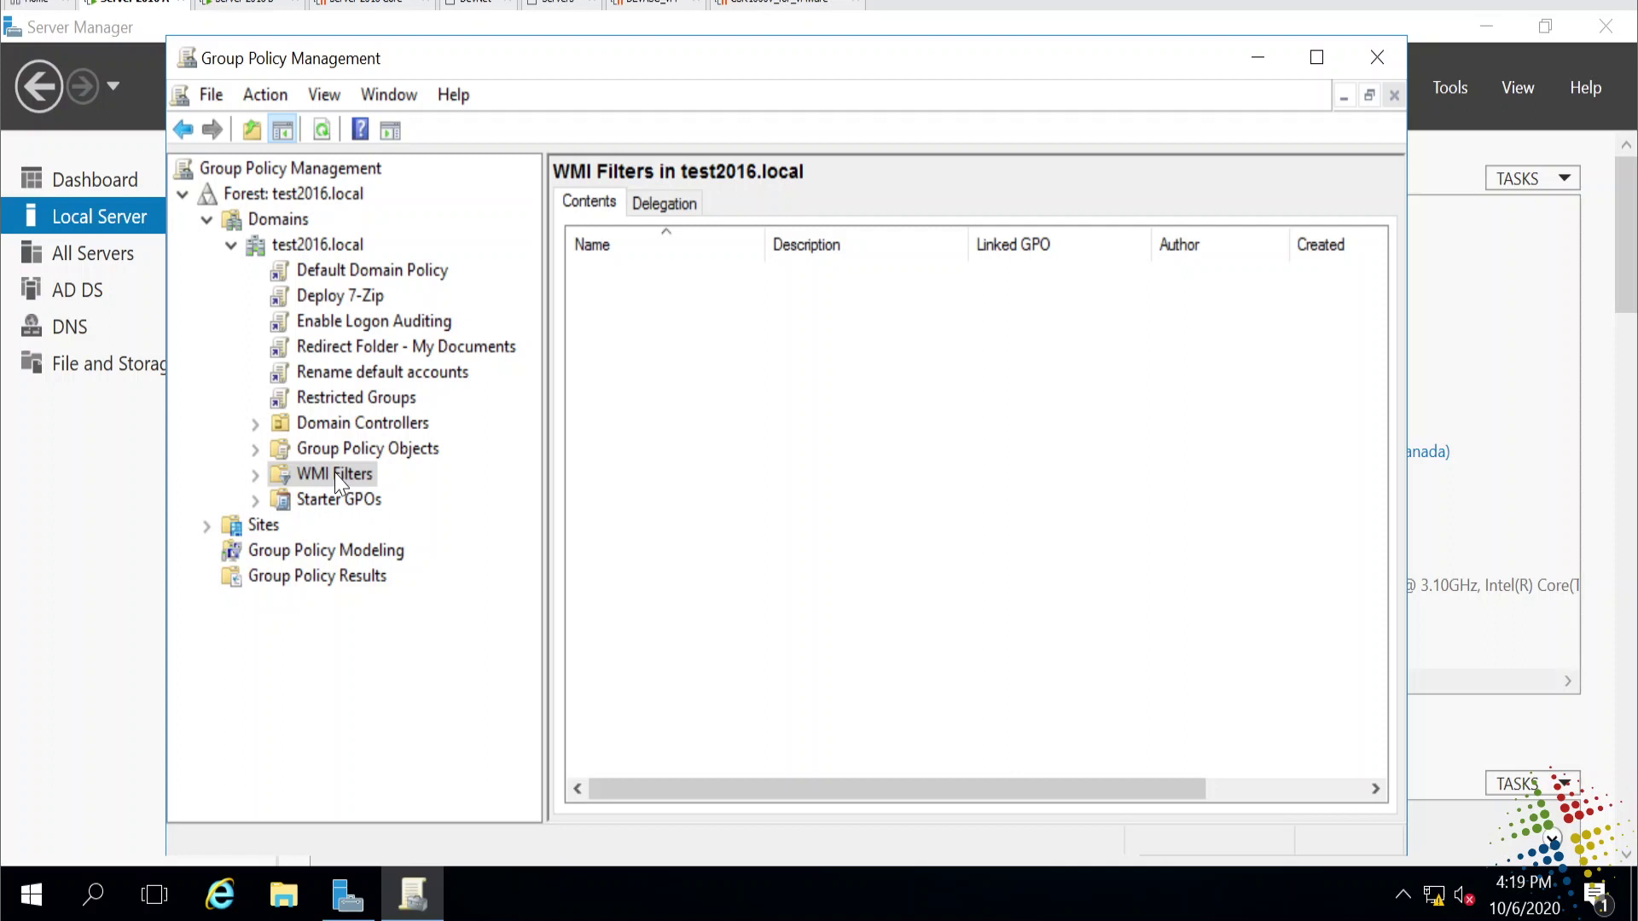
right_click(337, 482)
left_click(372, 493)
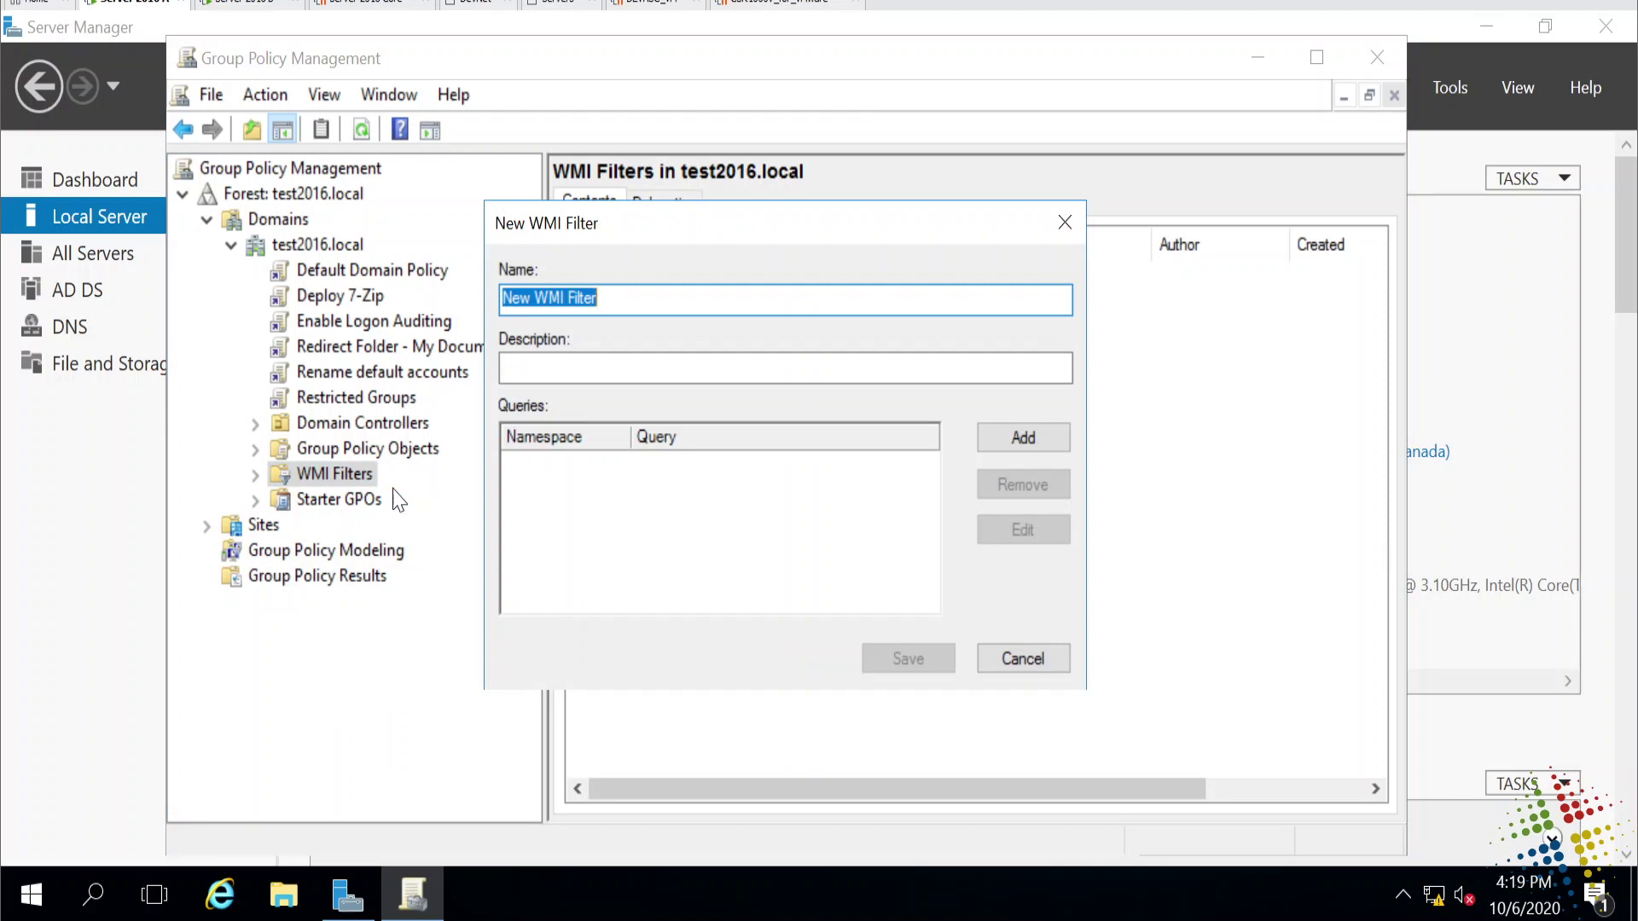
Name the filter 'Mobile Devices' with description 'Query to find devices with batteries'.
type("Mobile D")
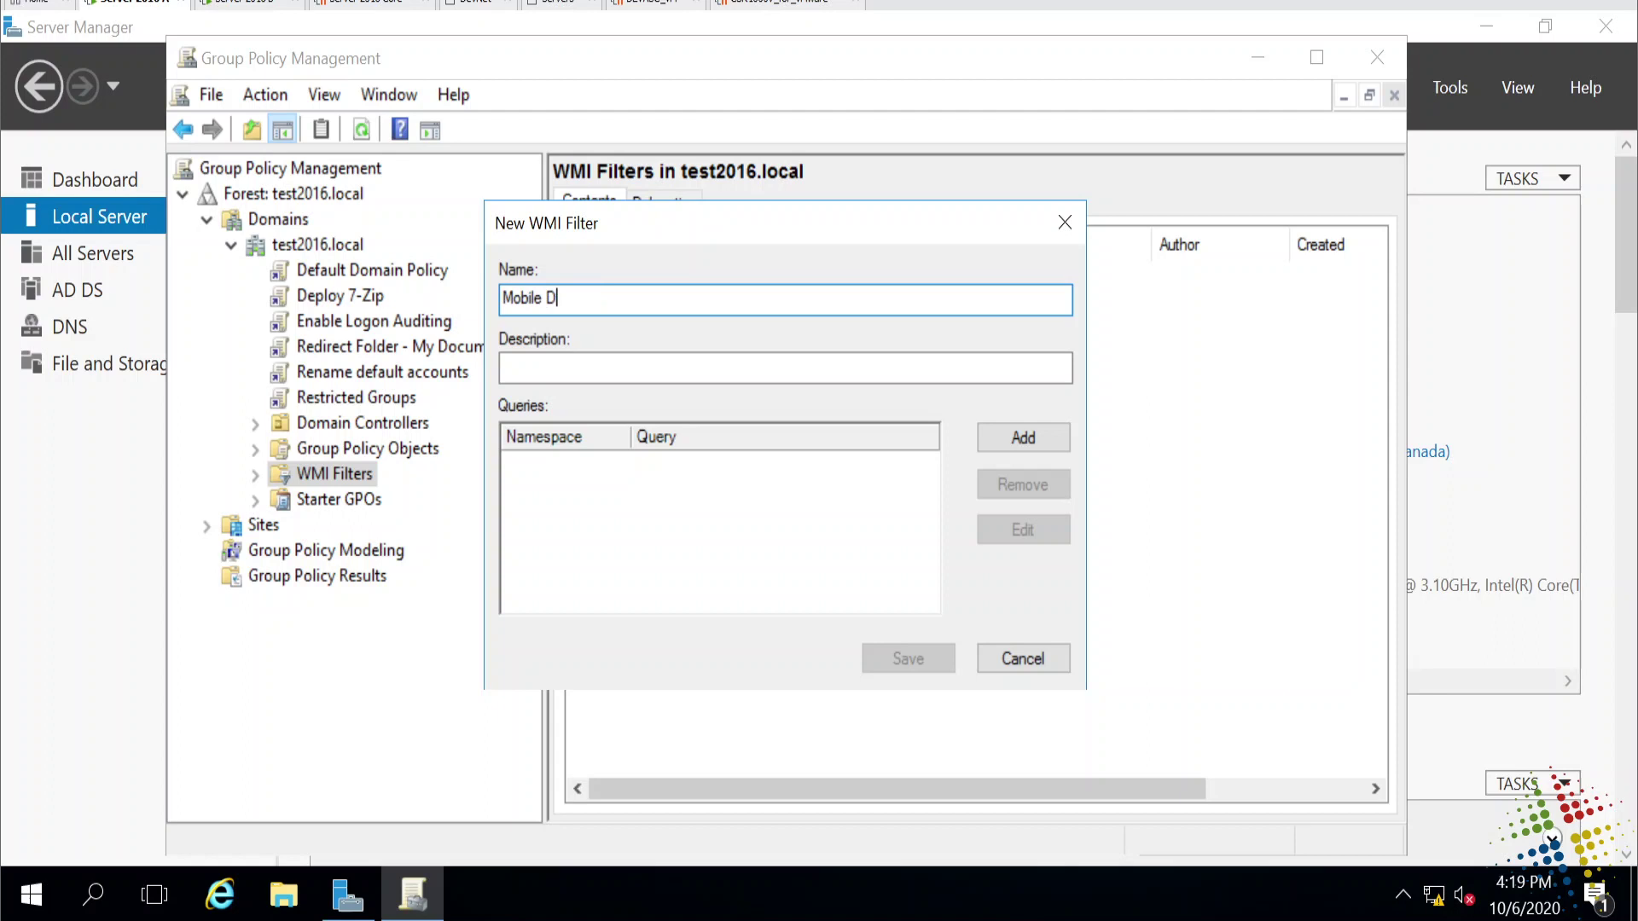
type("evices")
key("Tab")
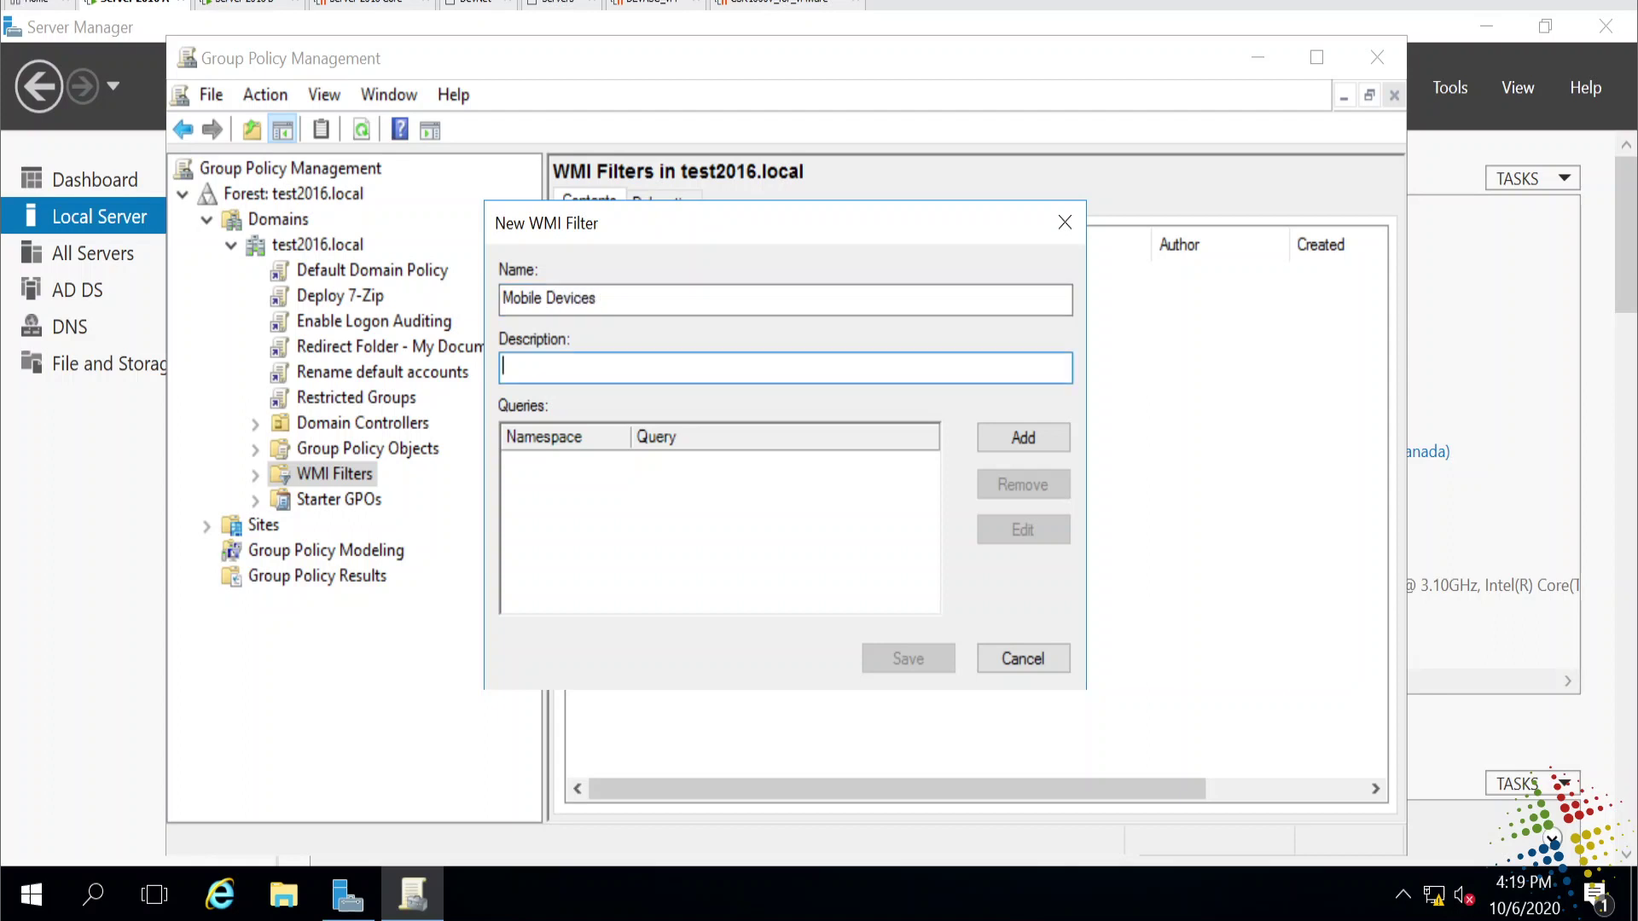
type("Query to find devices with ")
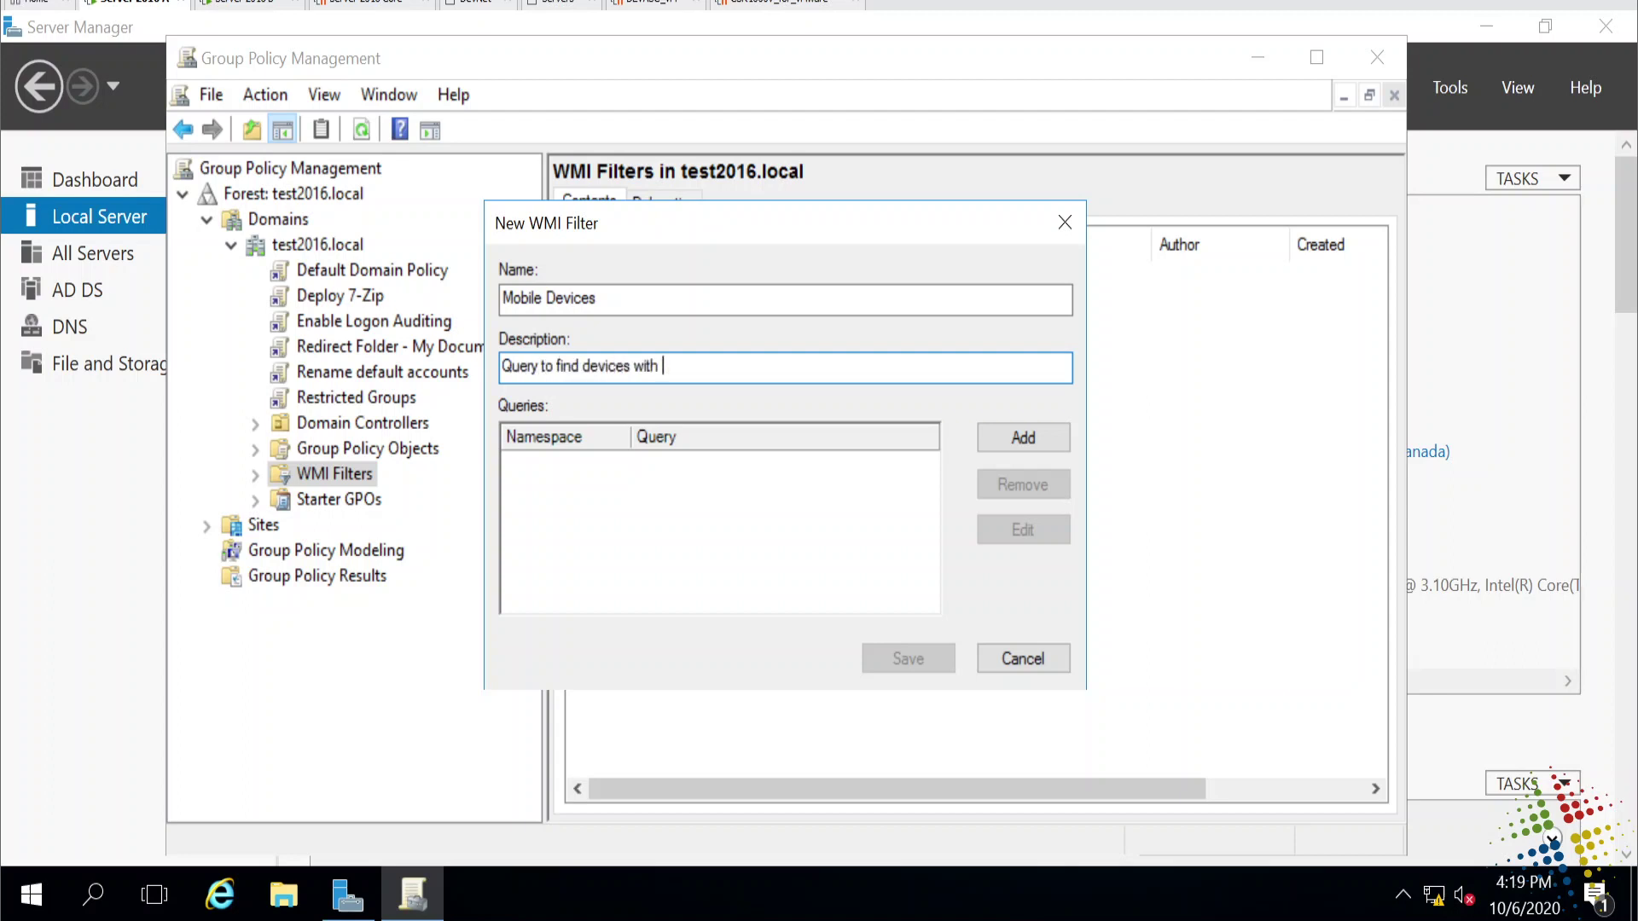
type("batteries")
Add the query 'select * from win32_battery' and save the filter.
left_click(1024, 436)
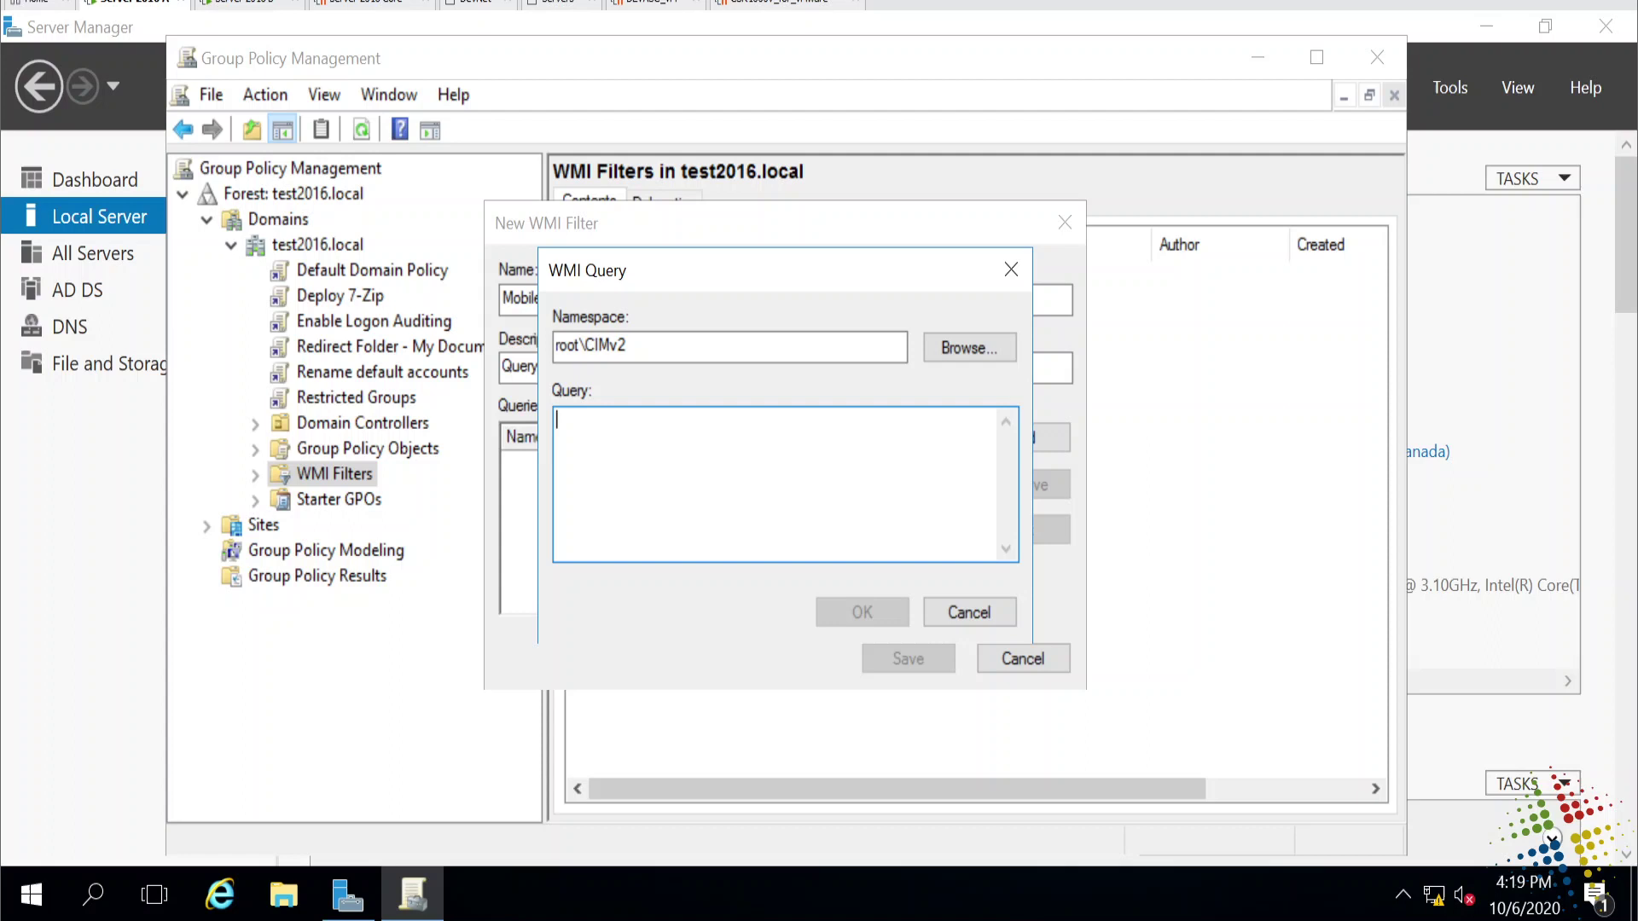
type("select * f")
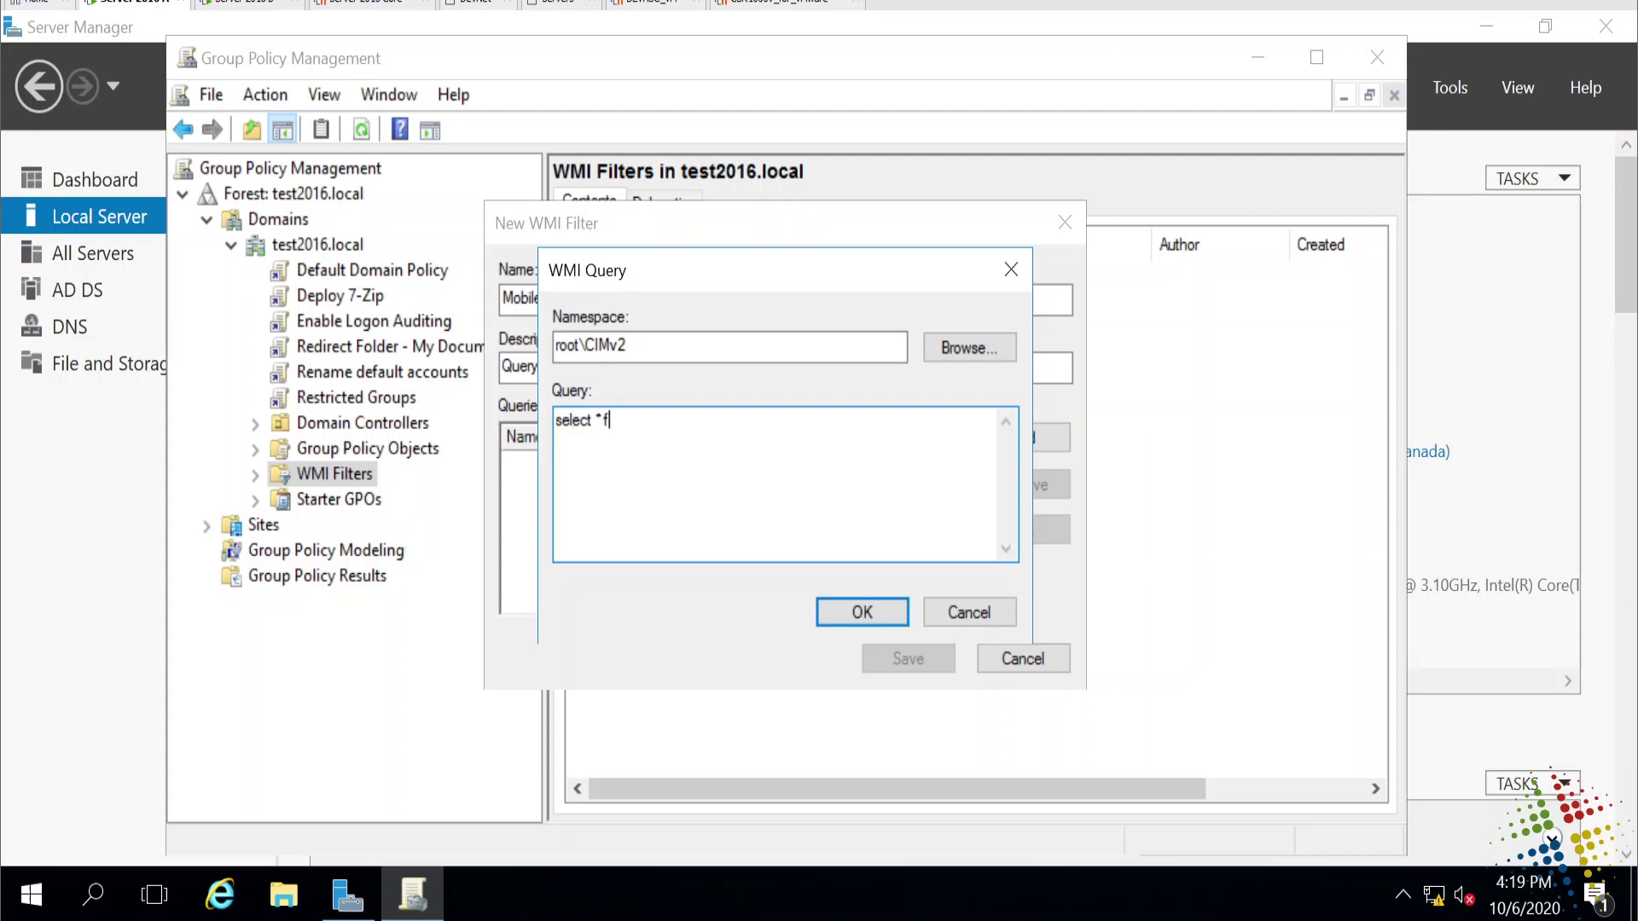
type("romwin32_battery")
left_click(821, 616)
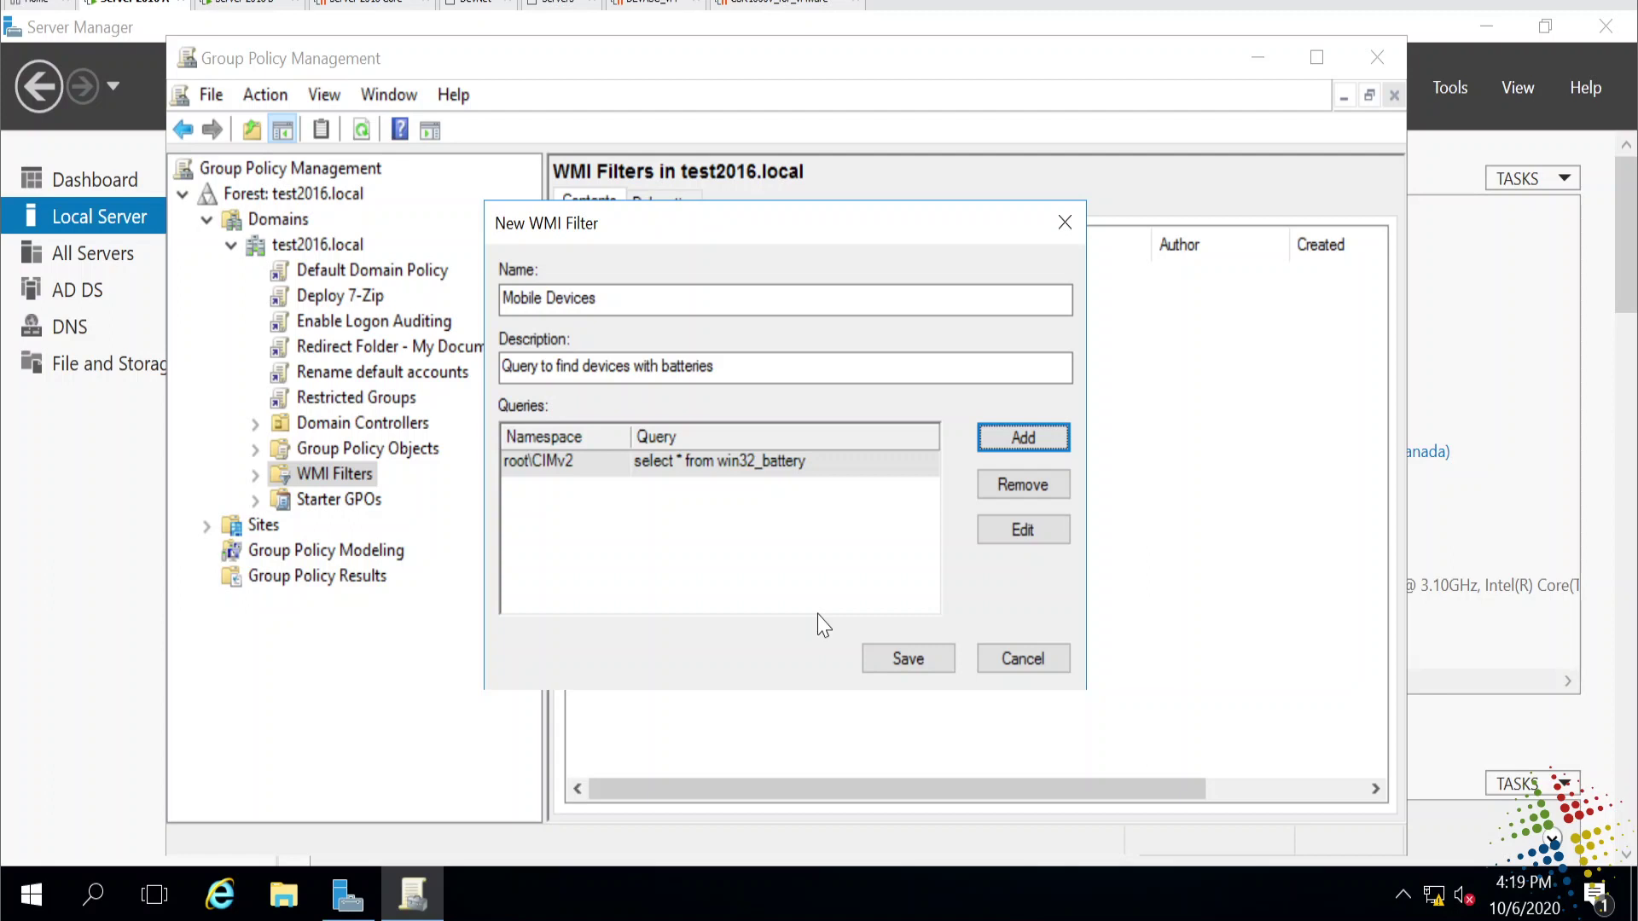
left_click(882, 660)
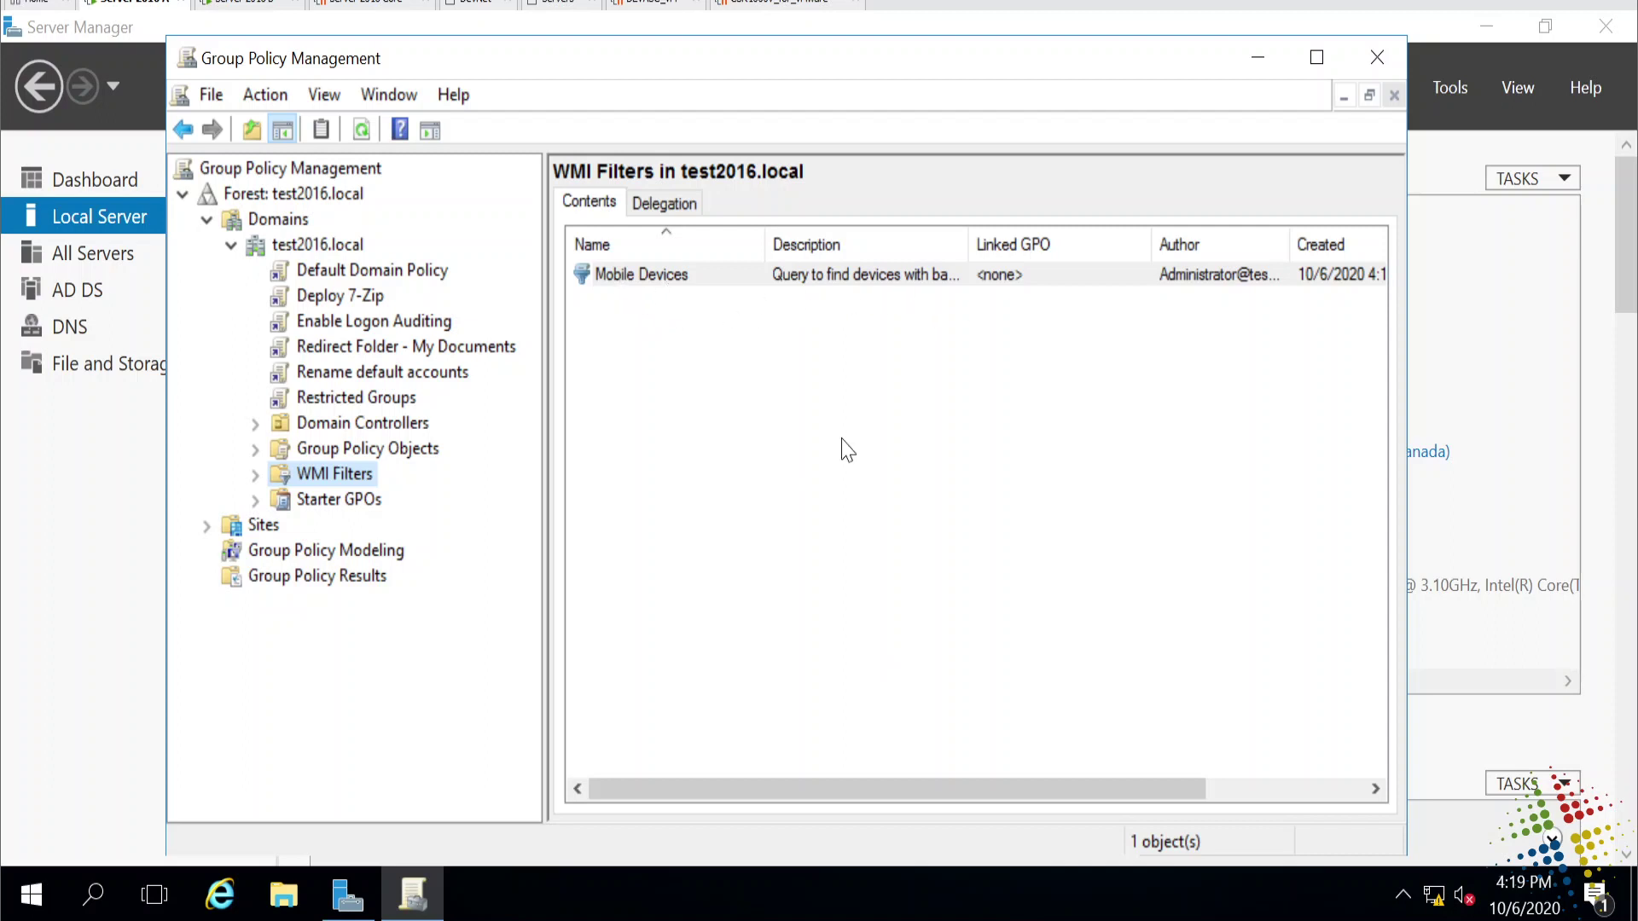
Set the Deploy 7-Zip GPO's WMI filtering to Mobile Devices and confirm the change.
left_click(349, 299)
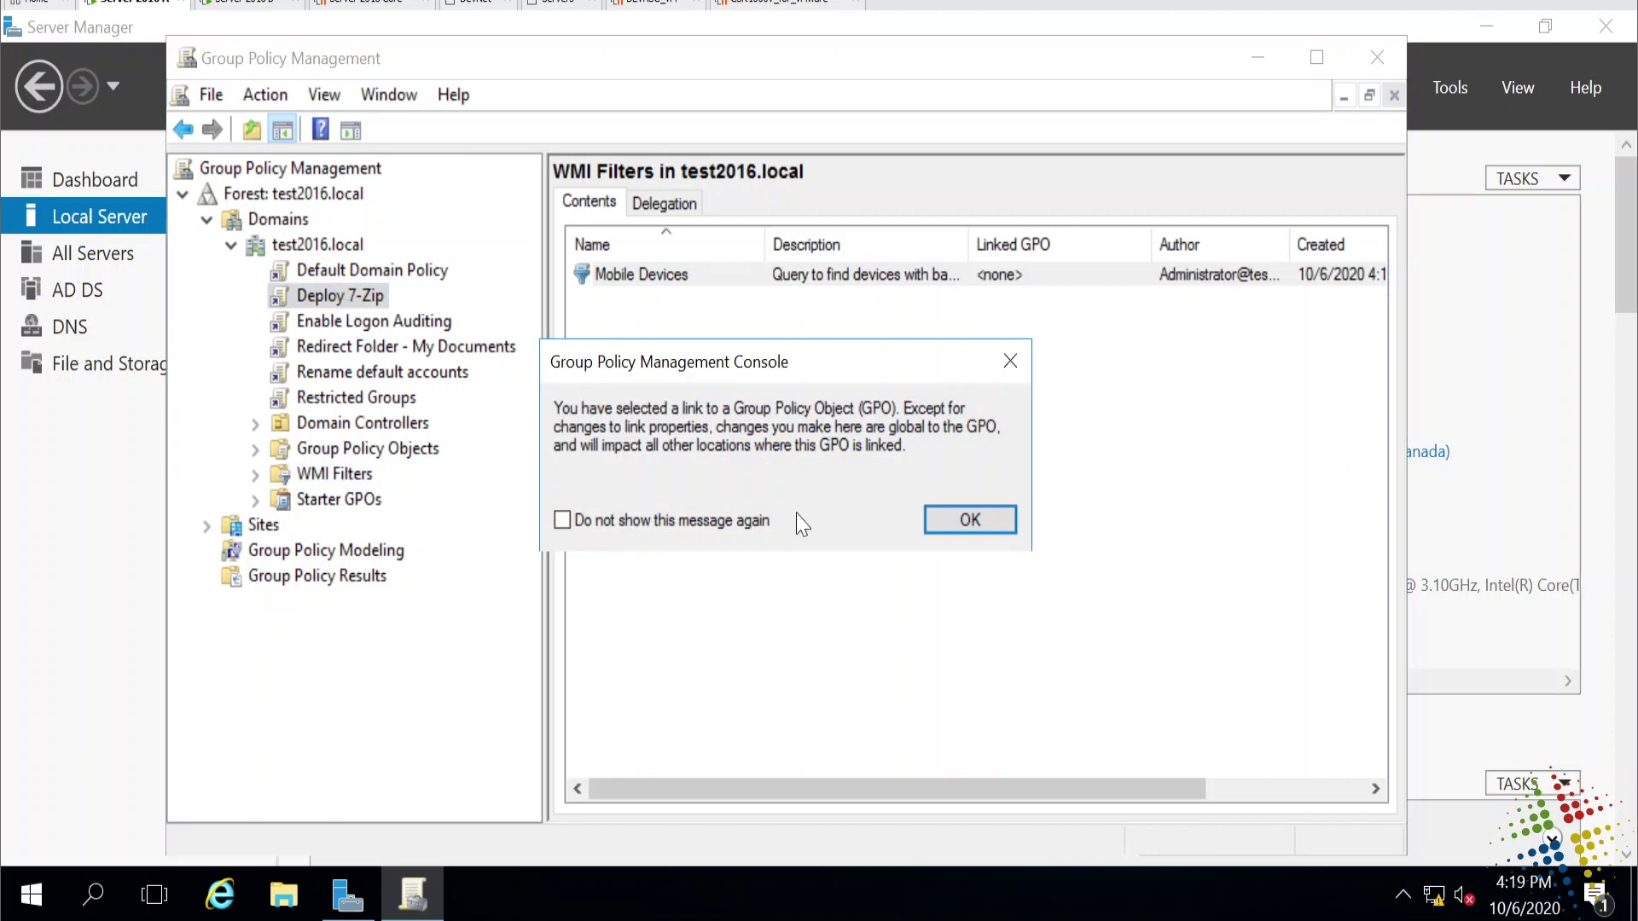
left_click(937, 529)
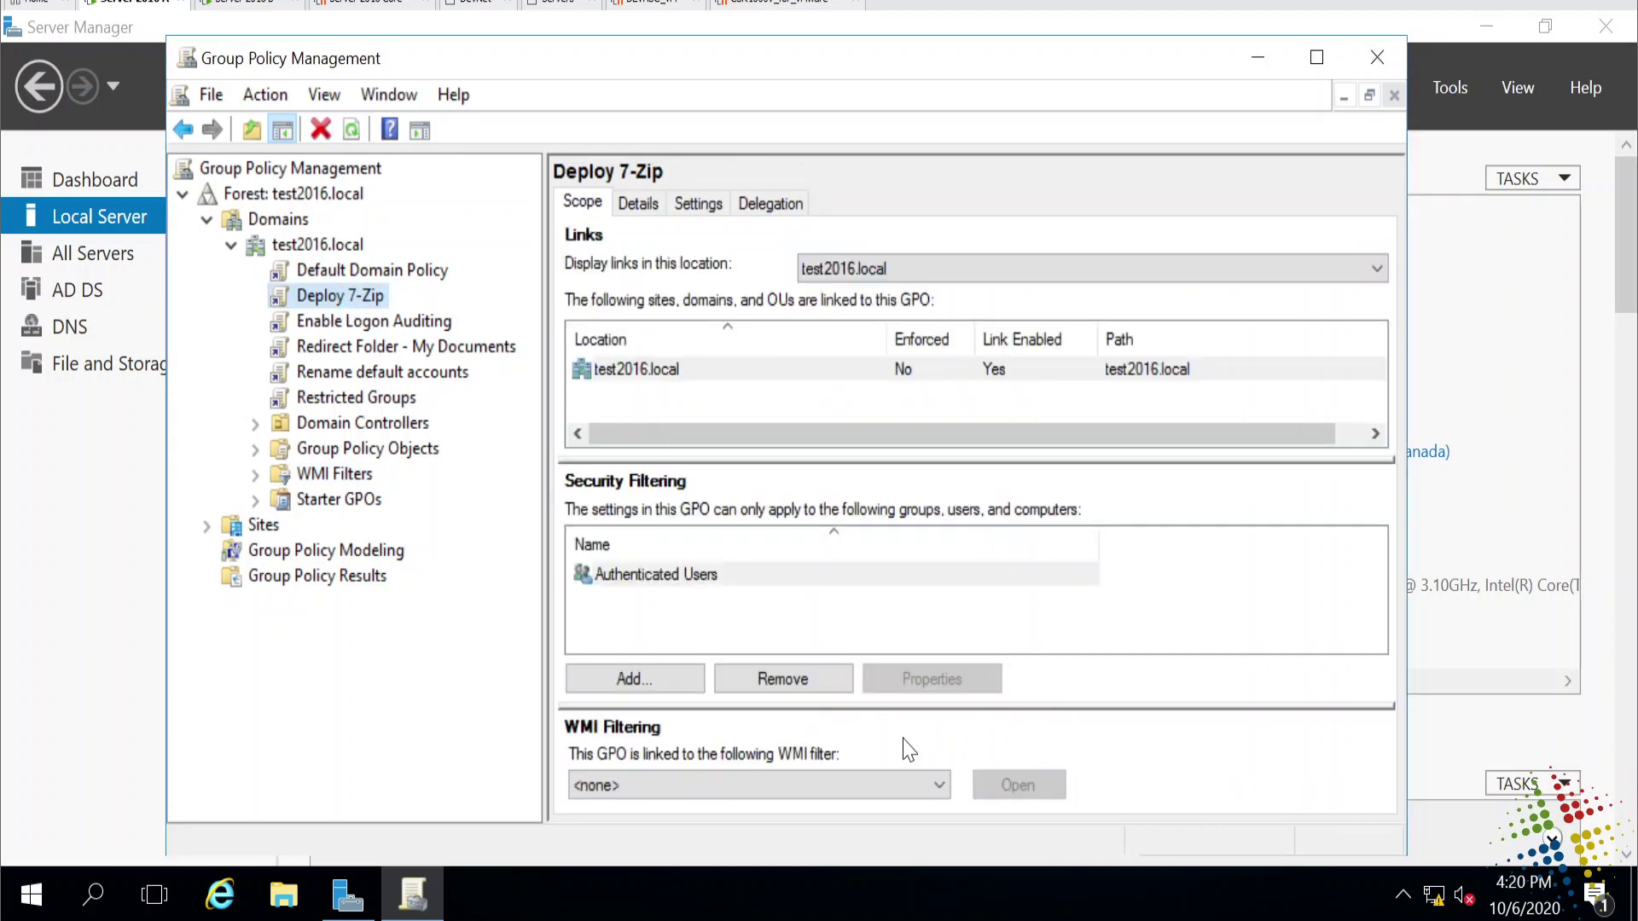
left_click(942, 786)
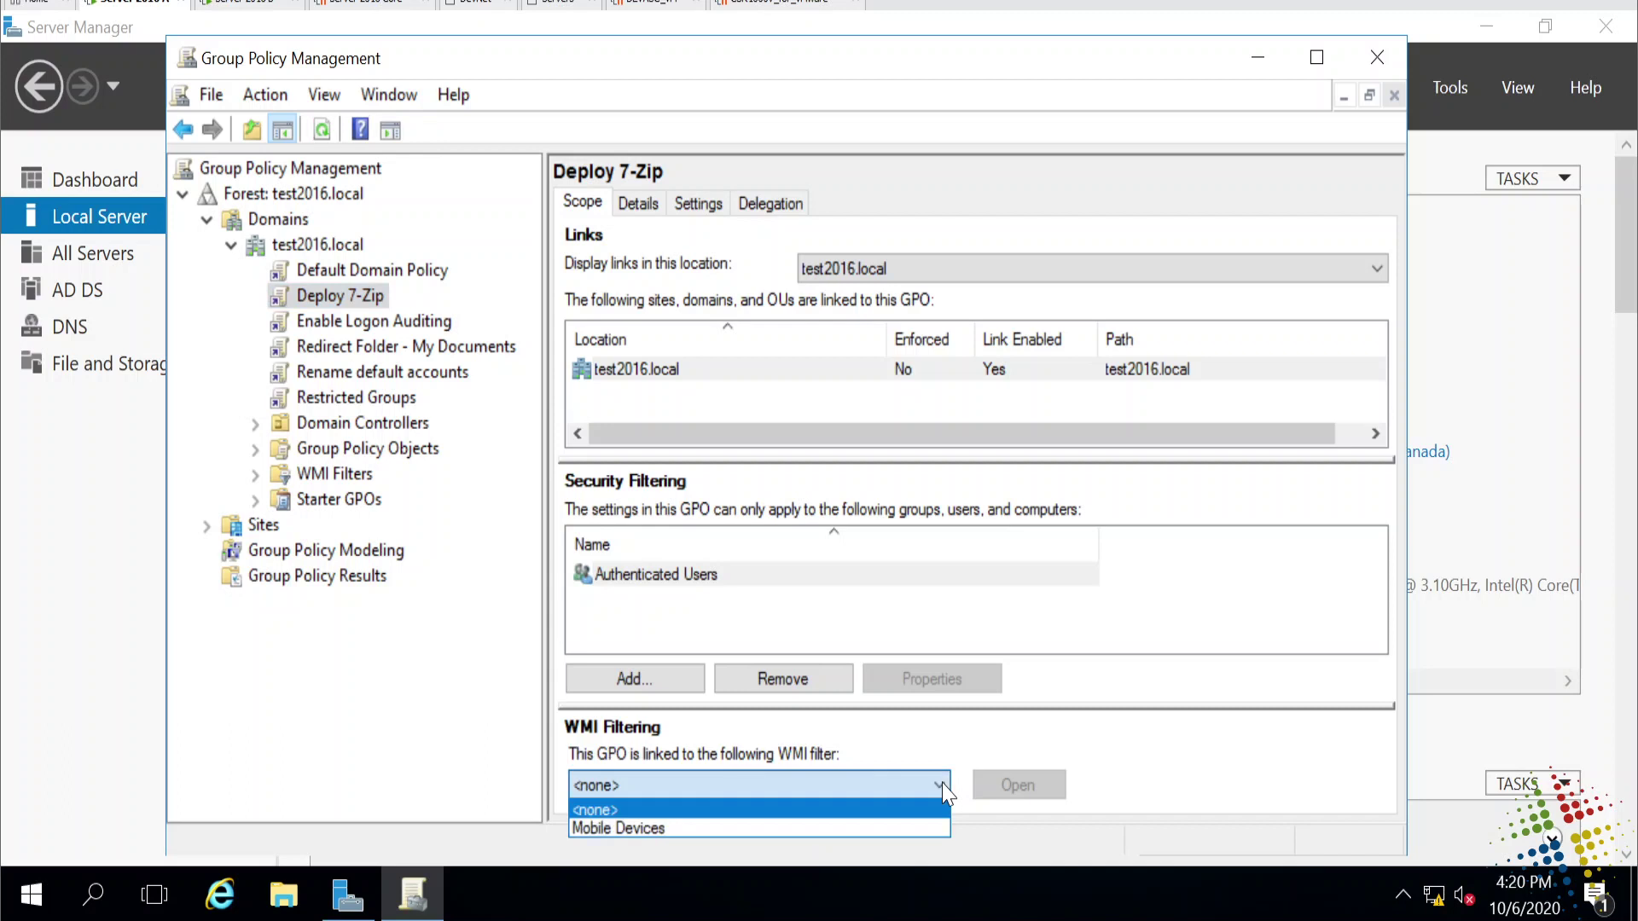
left_click(865, 829)
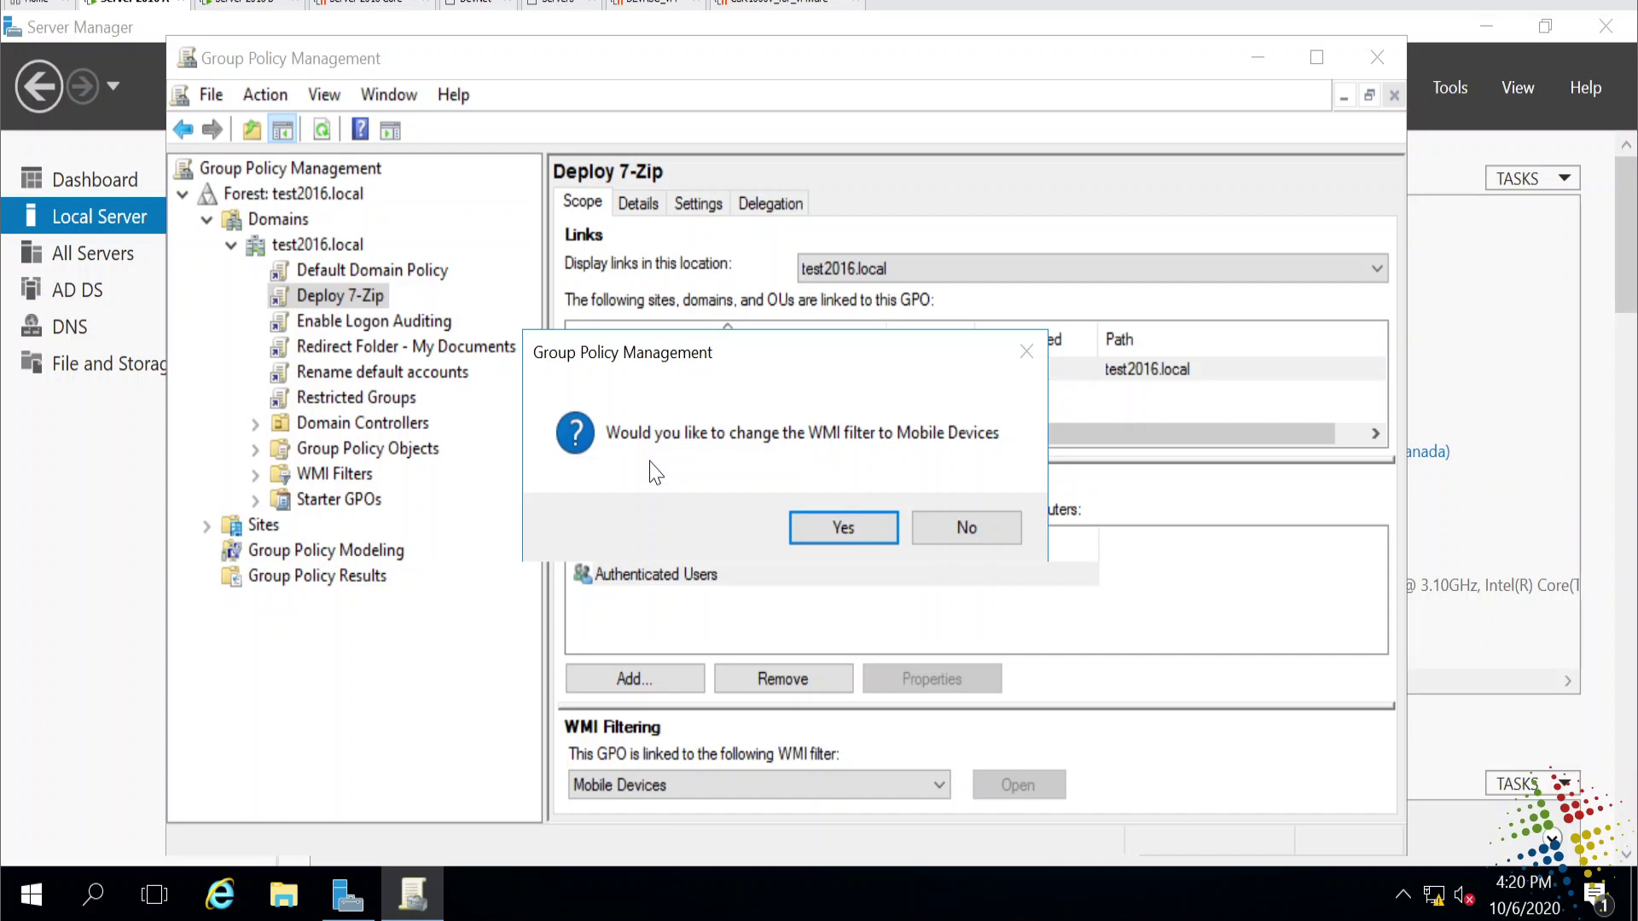
left_click(868, 538)
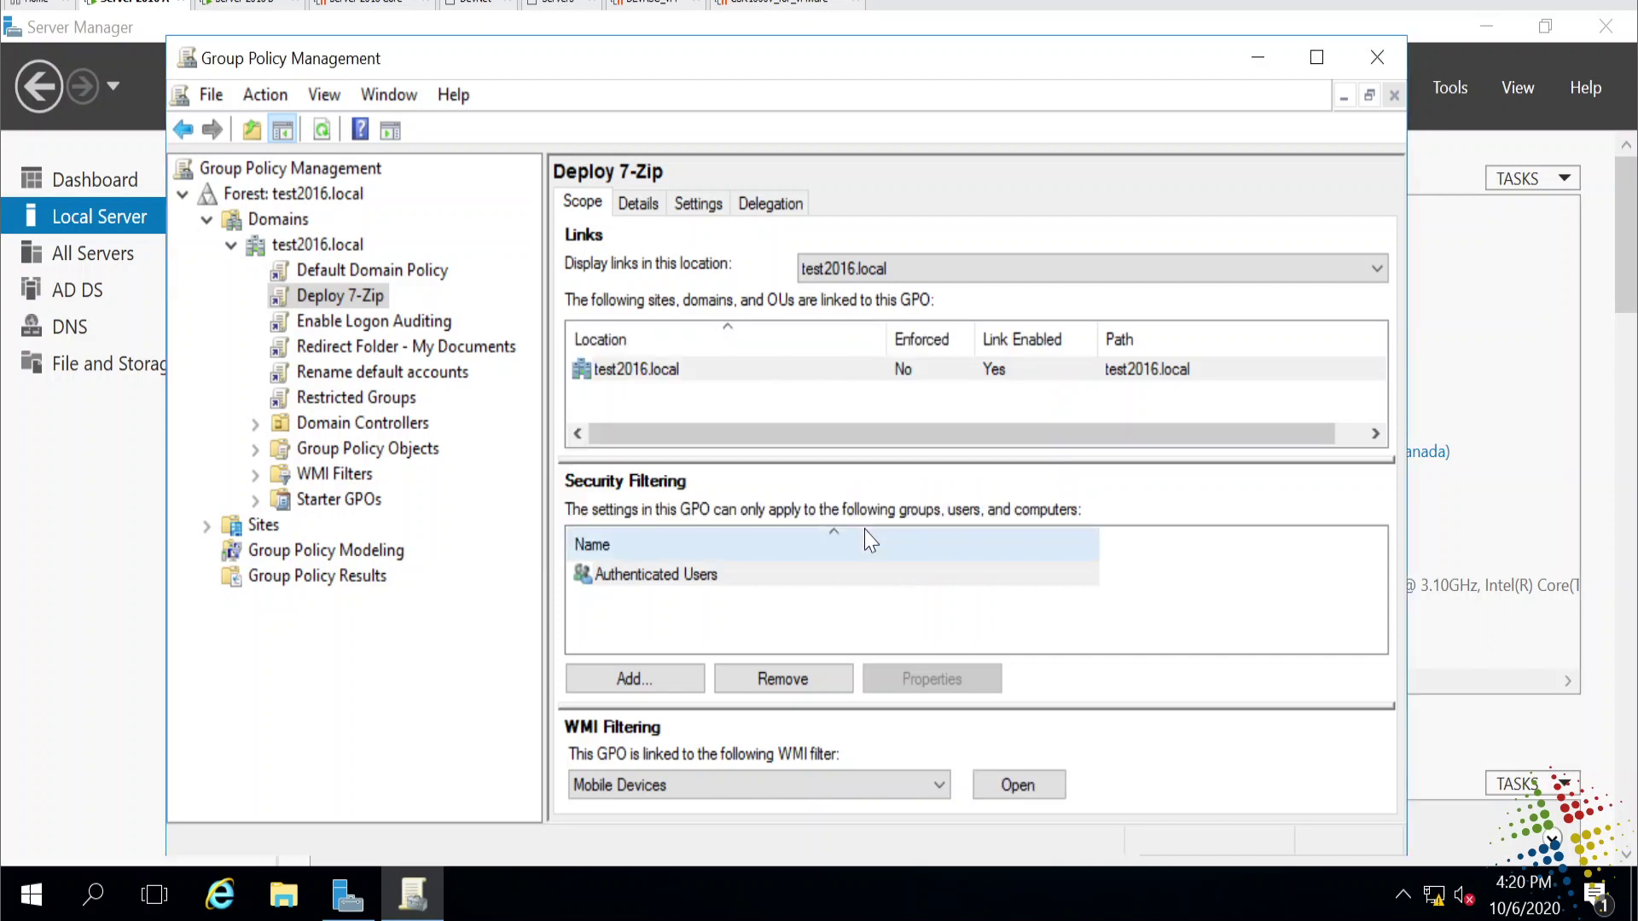